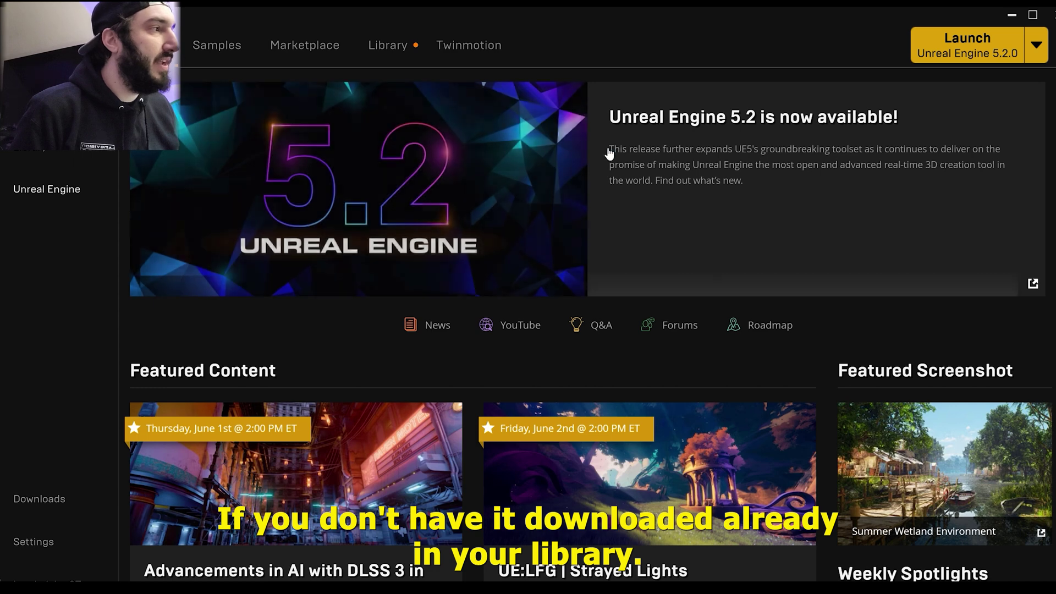
Step: Show the Library with installed engines 5.0.3, 5.1.1, 5.2.0 and My Projects
{"action": "left_click", "coordinate": [385, 55]}
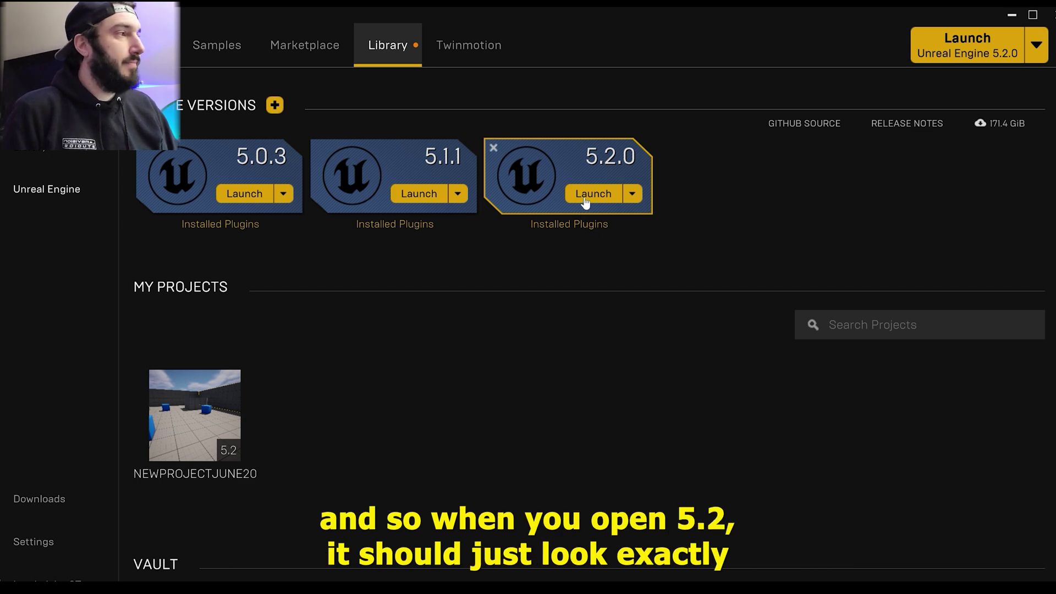
Step: Launch Unreal Engine 5.2.0, pick the Third Person games template, then show Recent Projects
{"action": "left_click", "coordinate": [584, 195]}
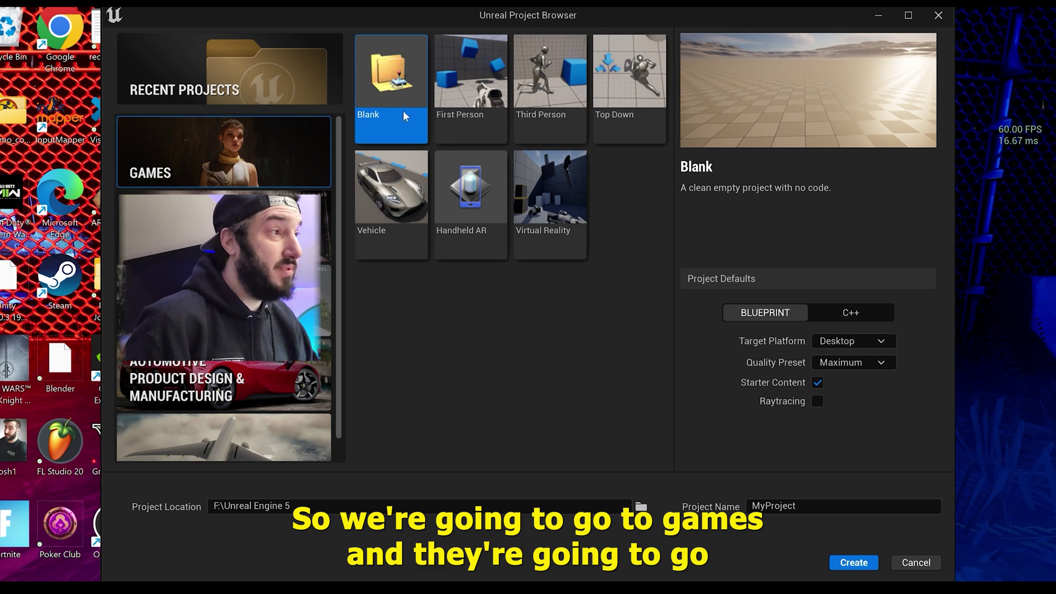
{"action": "left_click", "coordinate": [573, 113]}
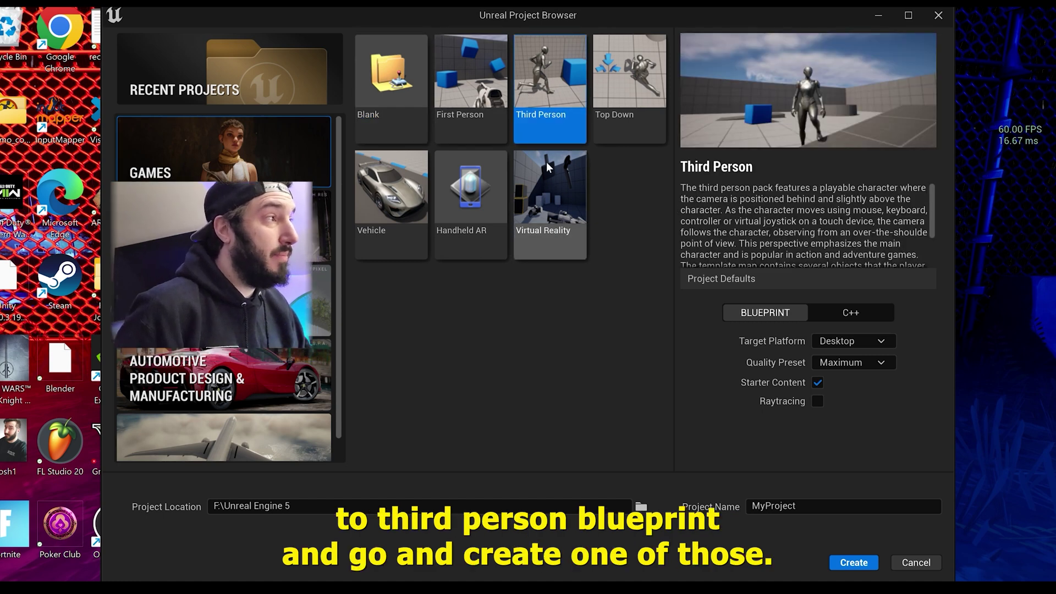
{"action": "left_click", "coordinate": [281, 98]}
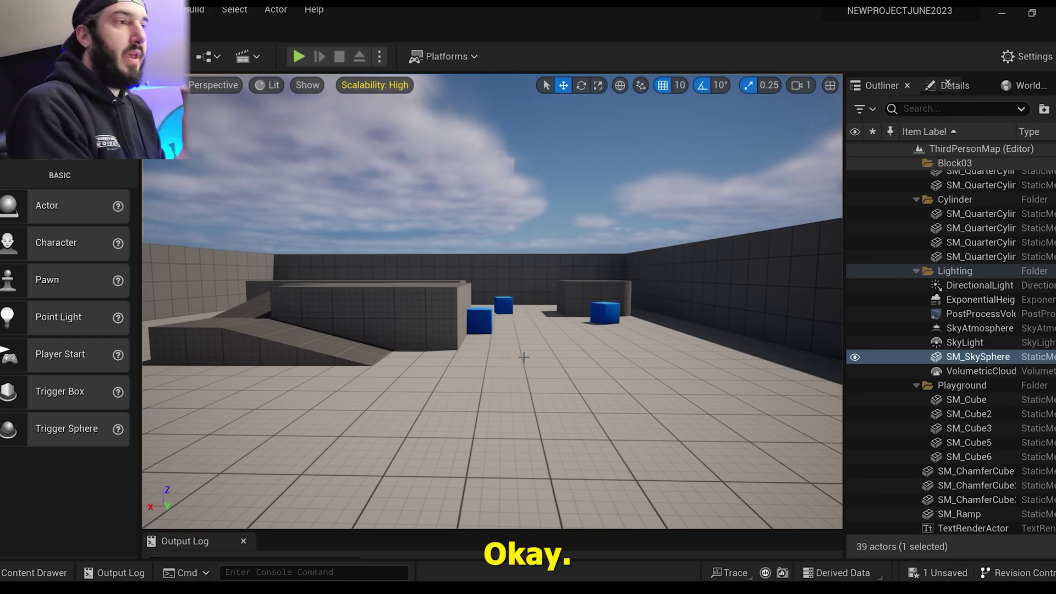
Step: Fly the viewport up and across to survey the ThirdPersonMap arena
{"action": "right_click_drag", "start_coordinate": [524, 357], "coordinate": [536, 358]}
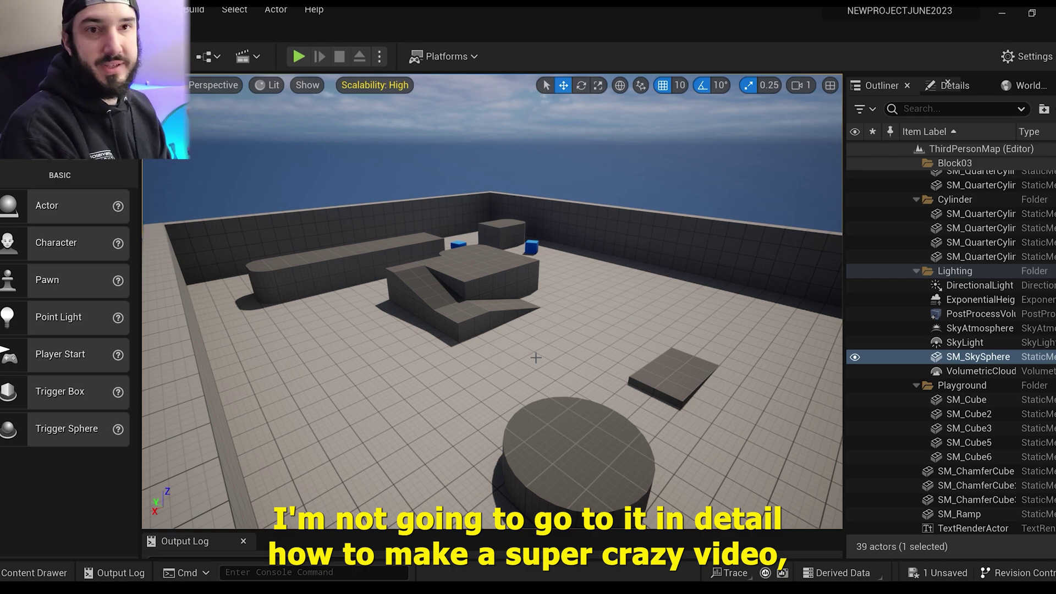
{"action": "right_click_drag", "start_coordinate": [541, 347], "coordinate": [547, 347]}
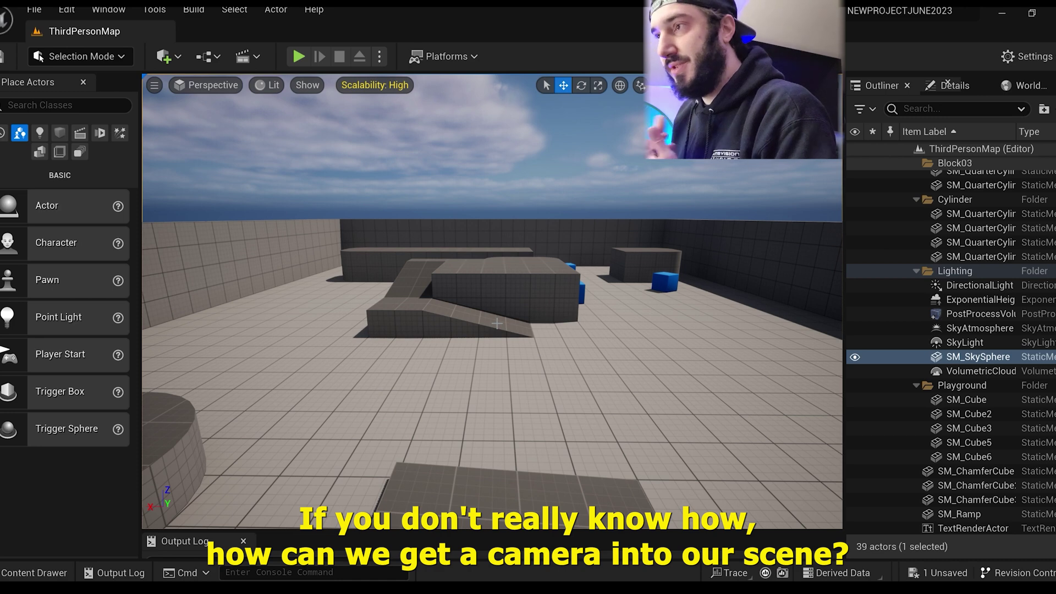
Step: Add a Cine Camera Actor to the level from Quick Add's Cinematic menu
{"action": "left_click", "coordinate": [165, 57]}
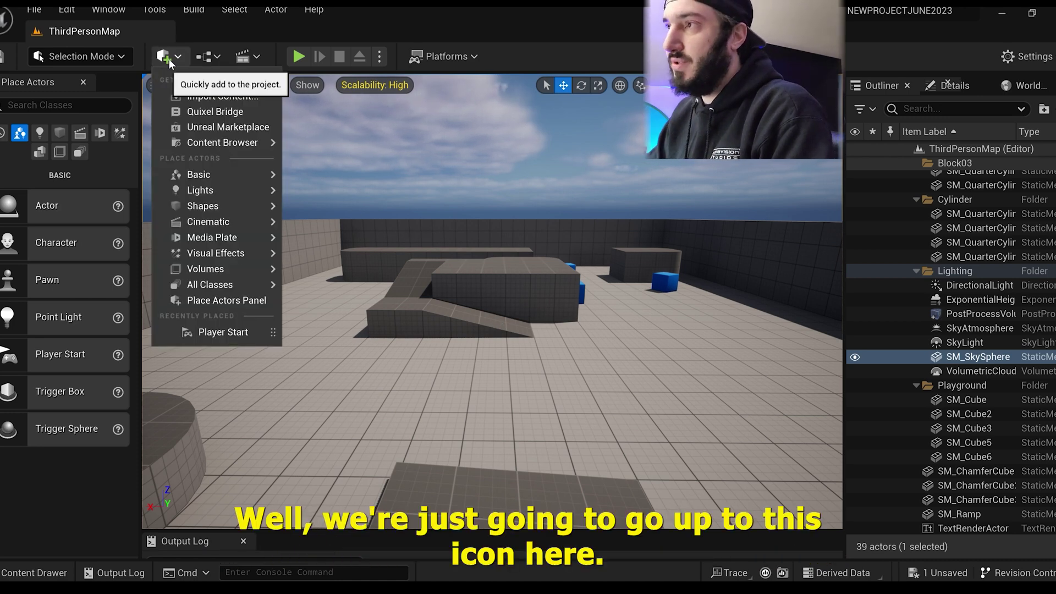
{"action": "mouse_move", "coordinate": [245, 206]}
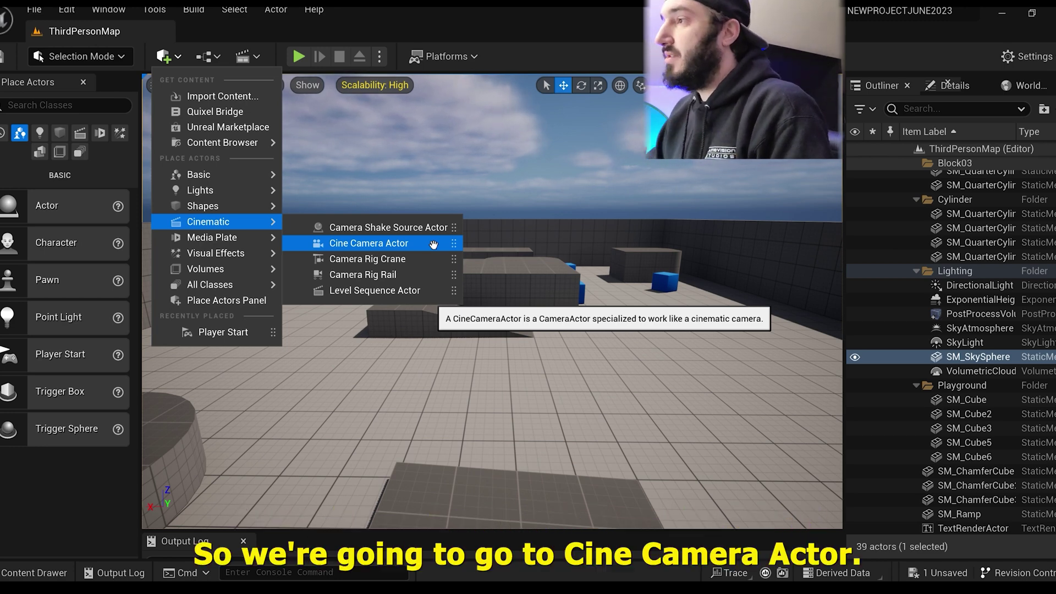
{"action": "left_click", "coordinate": [434, 244]}
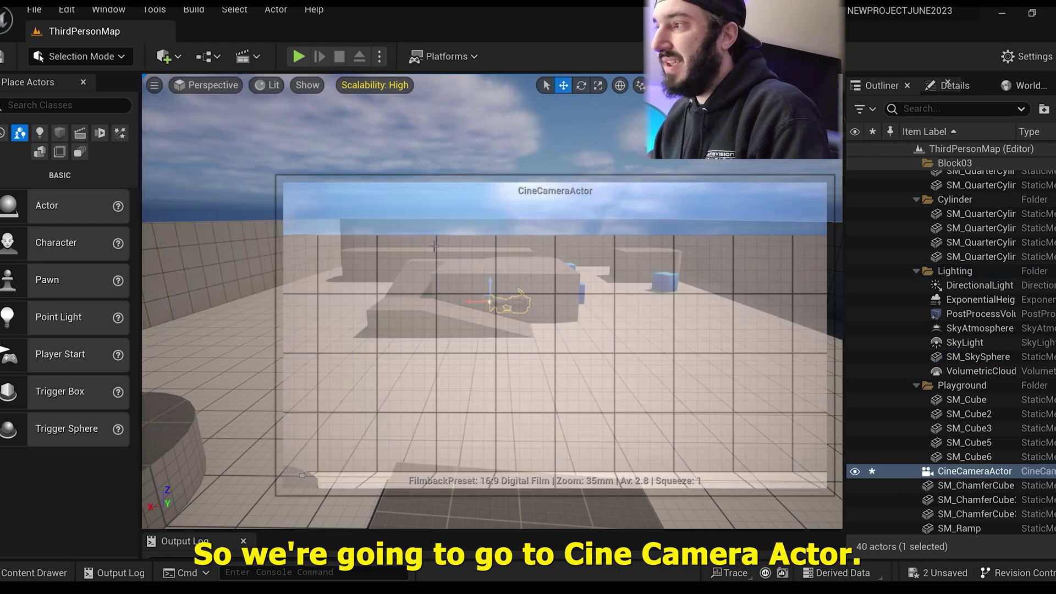
Step: Select the CineCameraActor and maneuver the view to inspect it and its preview
{"action": "left_click", "coordinate": [474, 364]}
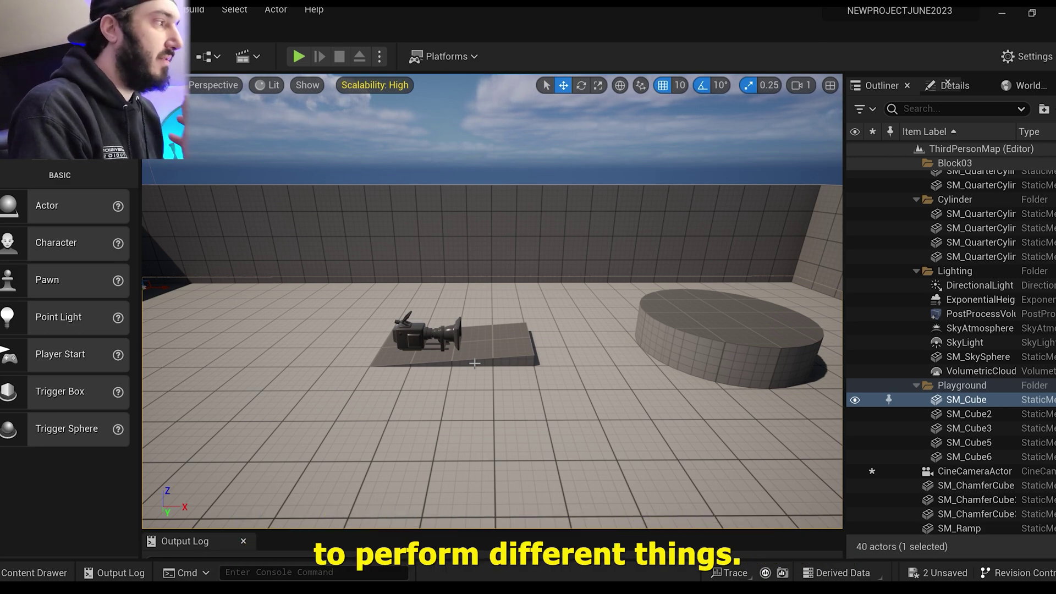
{"action": "scroll", "coordinate": [474, 363], "scroll_direction": "up", "scroll_amount": 5}
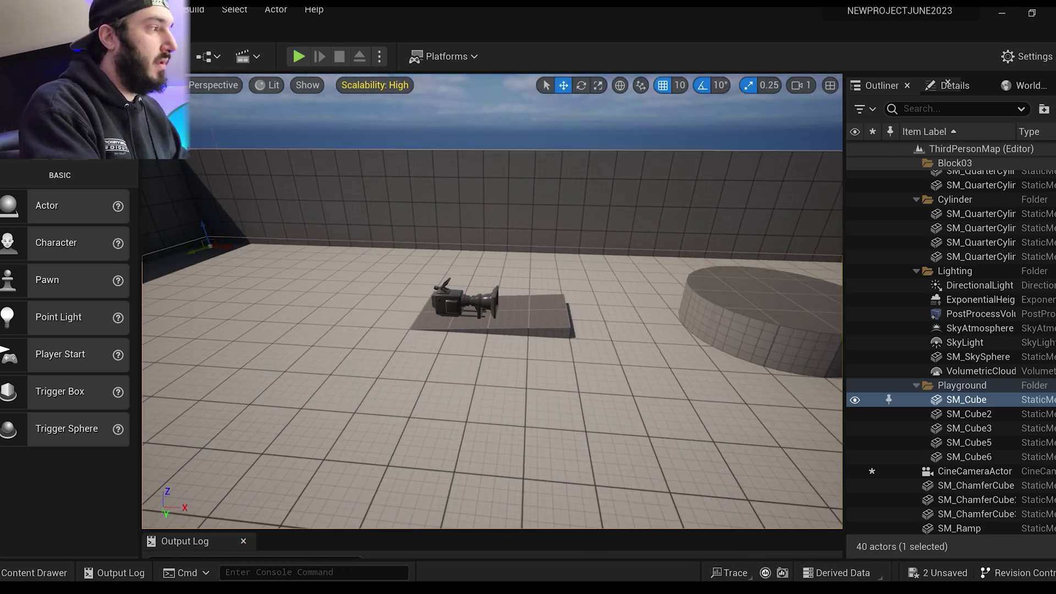
{"action": "left_click", "coordinate": [453, 304]}
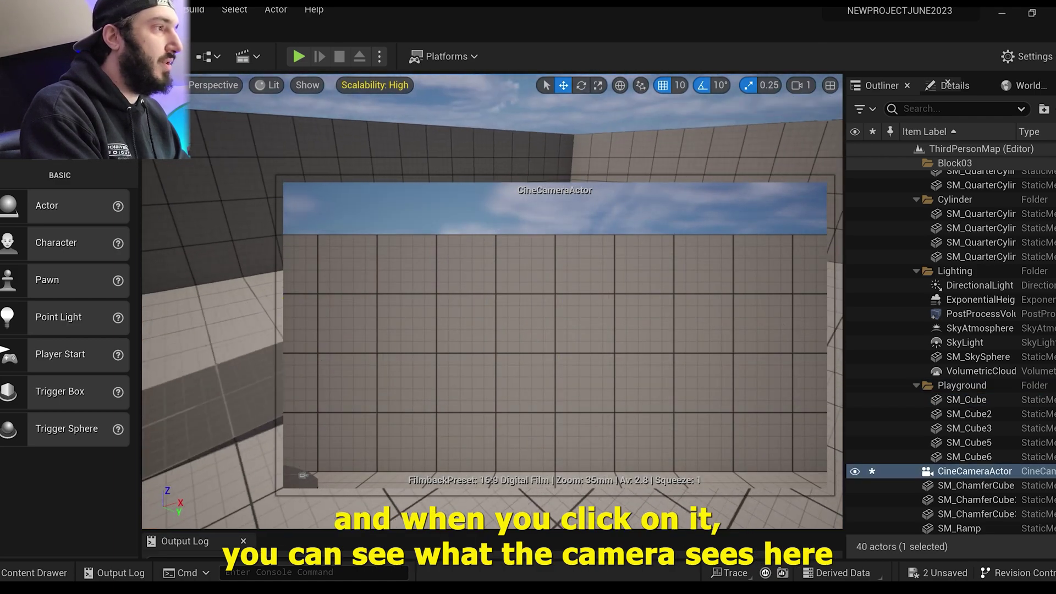
{"action": "right_click_drag", "start_coordinate": [518, 352], "coordinate": [518, 352]}
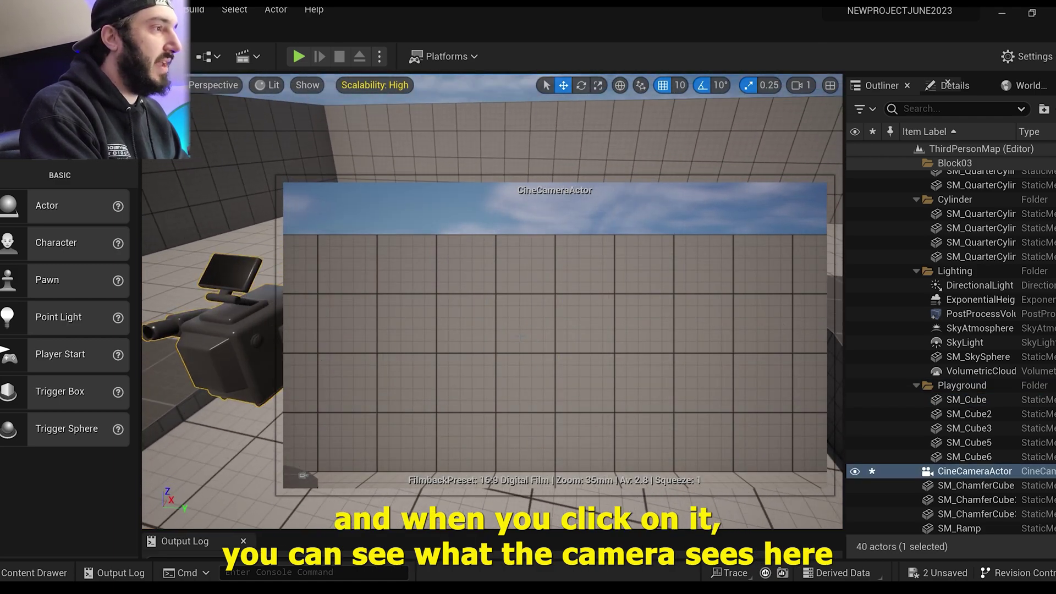
{"action": "right_click_drag", "start_coordinate": [660, 299], "coordinate": [660, 299]}
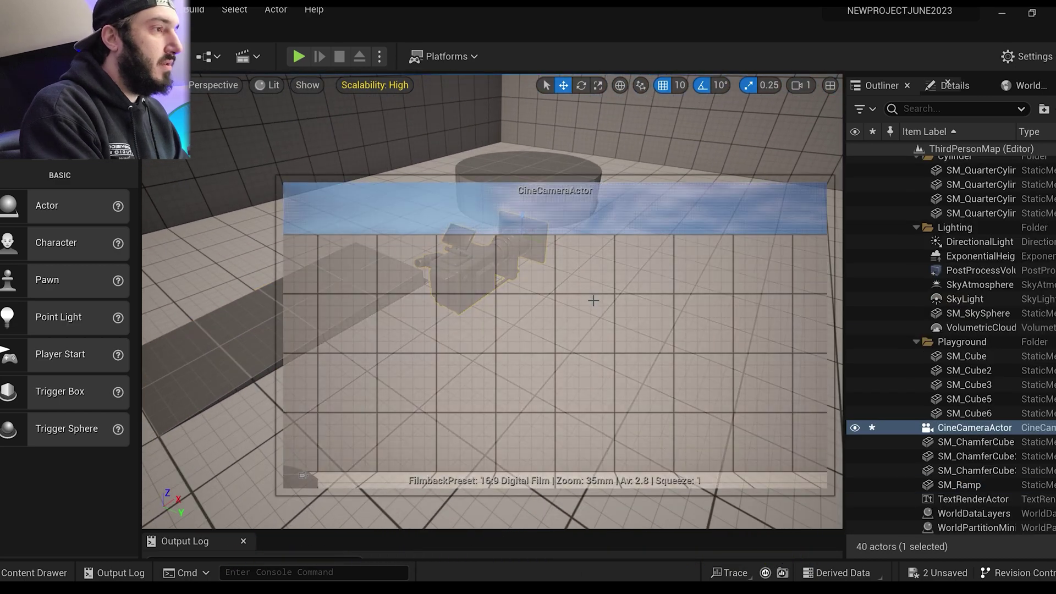
{"action": "left_click", "coordinate": [660, 299]}
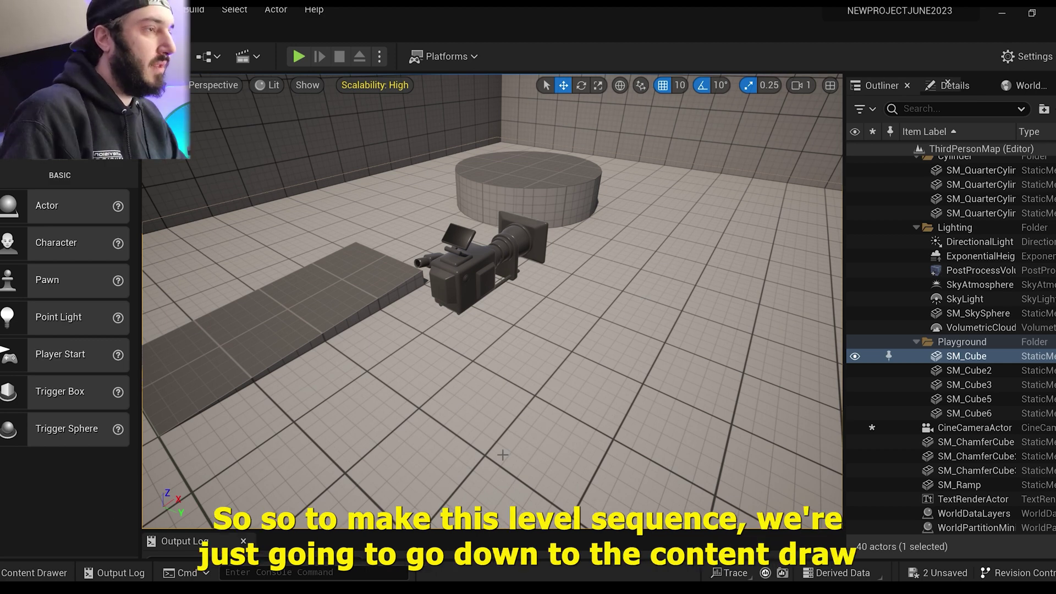
Step: Create a new Level Sequence in the Content folder and begin naming it IntroLevelSequence
{"action": "left_click", "coordinate": [41, 572]}
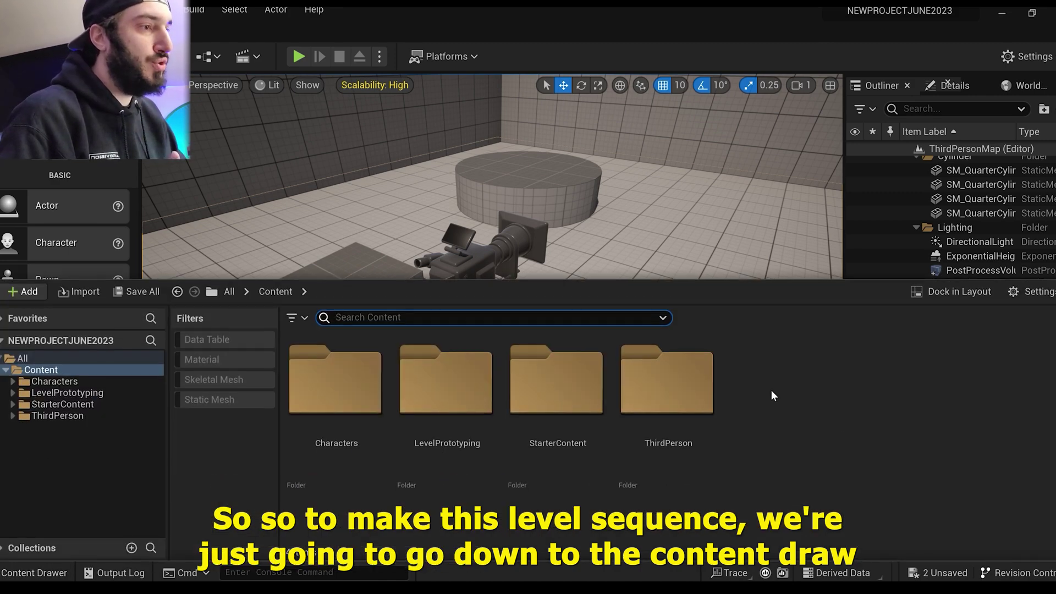
{"action": "left_click", "coordinate": [109, 372]}
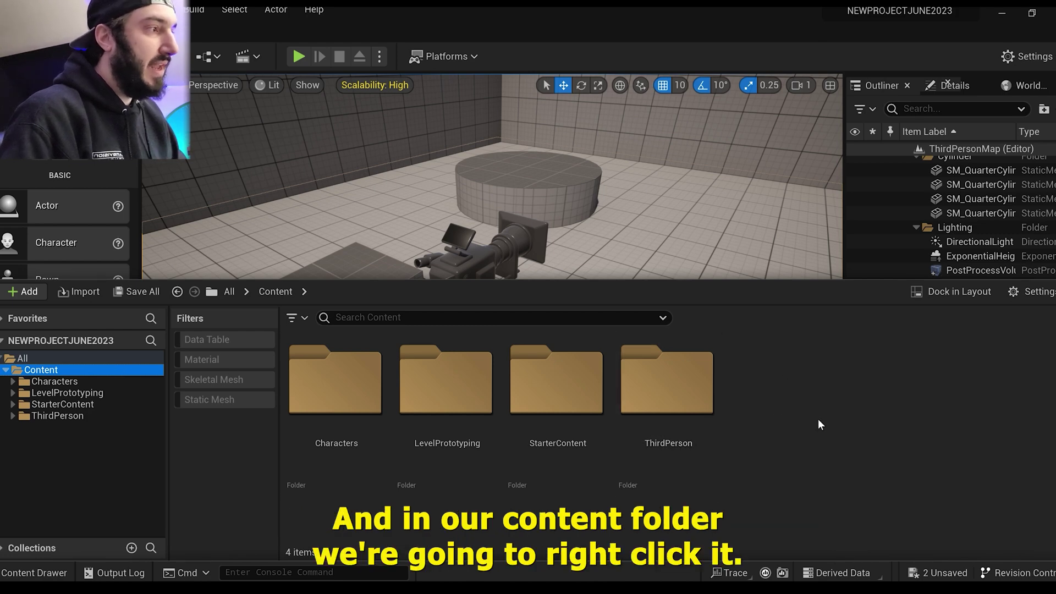
{"action": "right_click", "coordinate": [775, 400]}
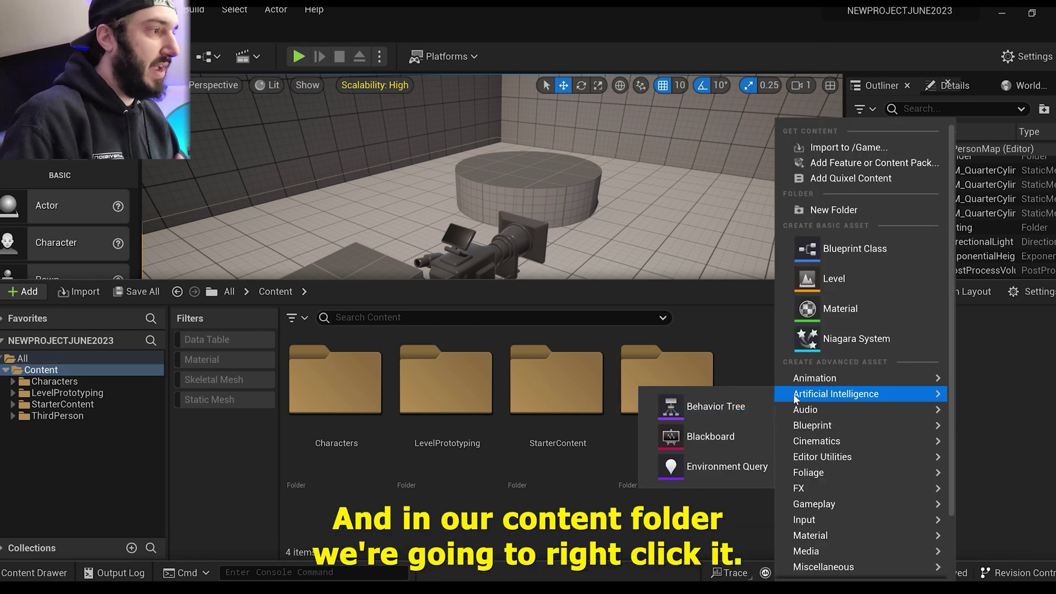
{"action": "mouse_move", "coordinate": [836, 443]}
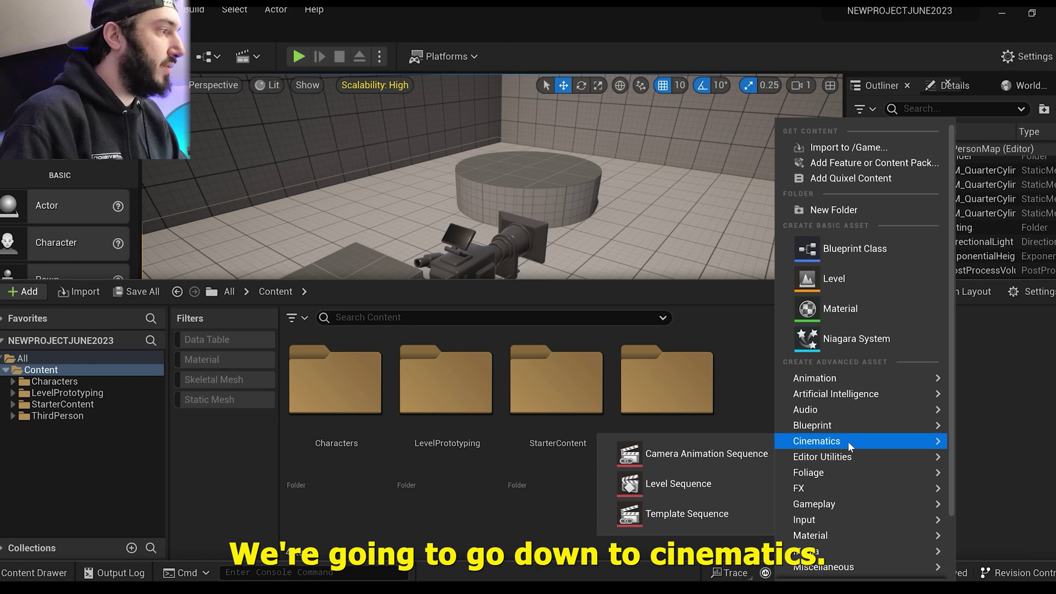
{"action": "left_click", "coordinate": [698, 484]}
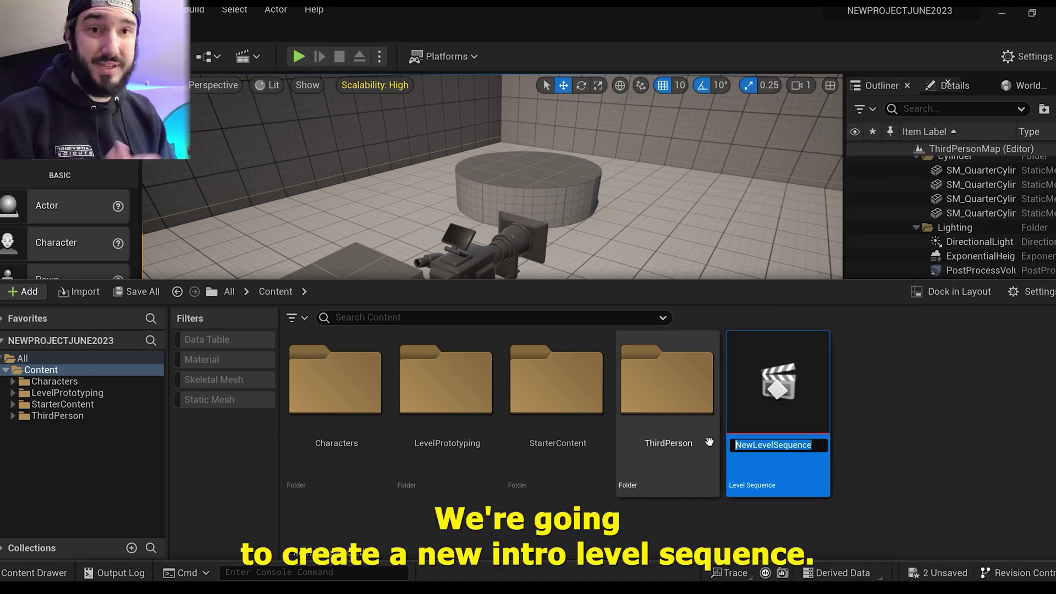
{"action": "key", "text": "BackSpace"}
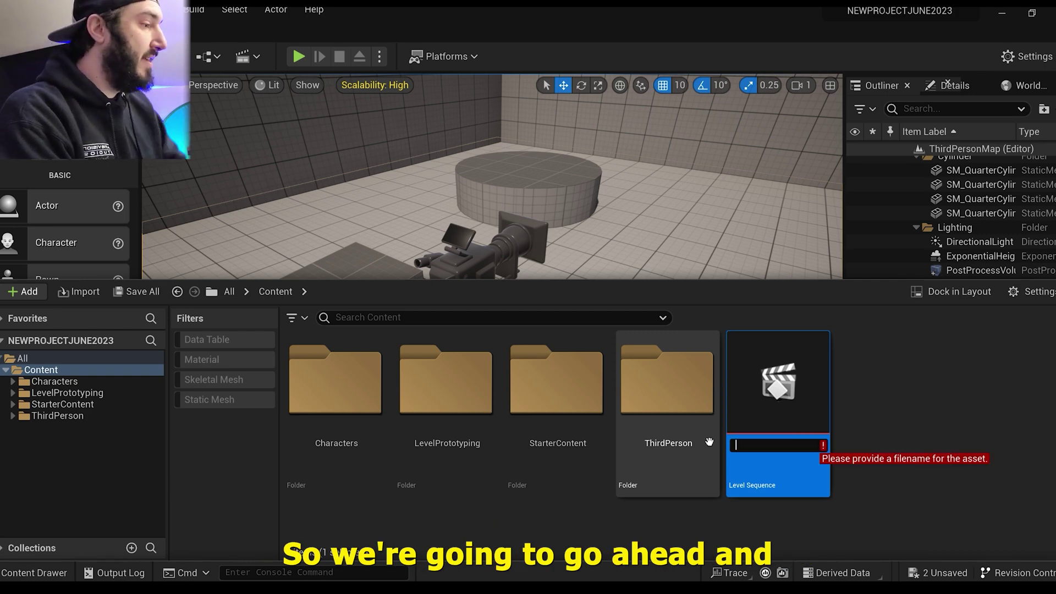
{"action": "type", "text": "IntroLevelSequ"}
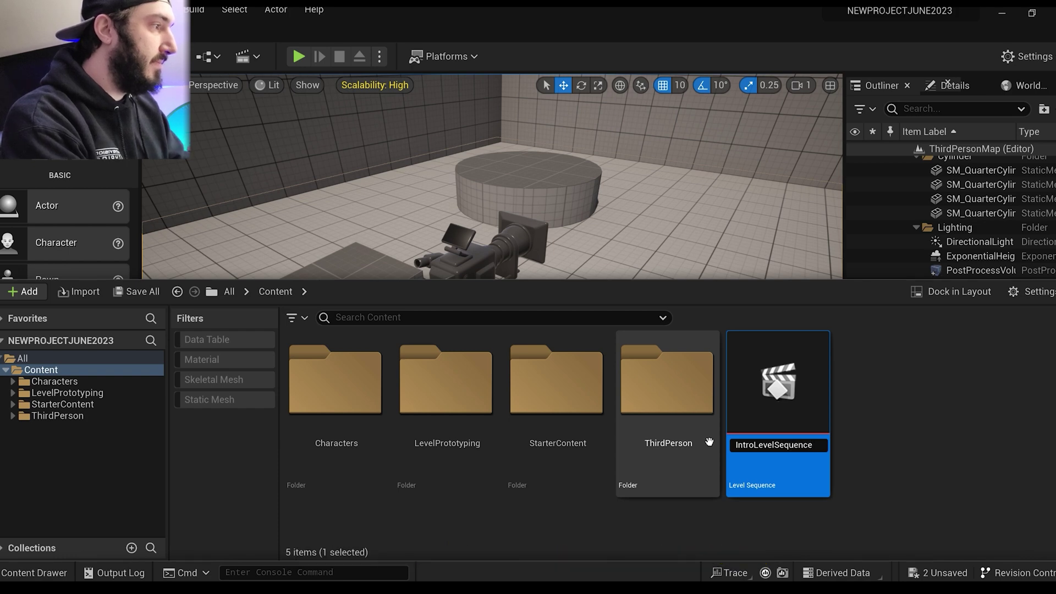
Step: Open IntroLevelSequence in a docked Sequencer and add CineCameraActor from the Outliner as a track
{"action": "double_click", "coordinate": [770, 380]}
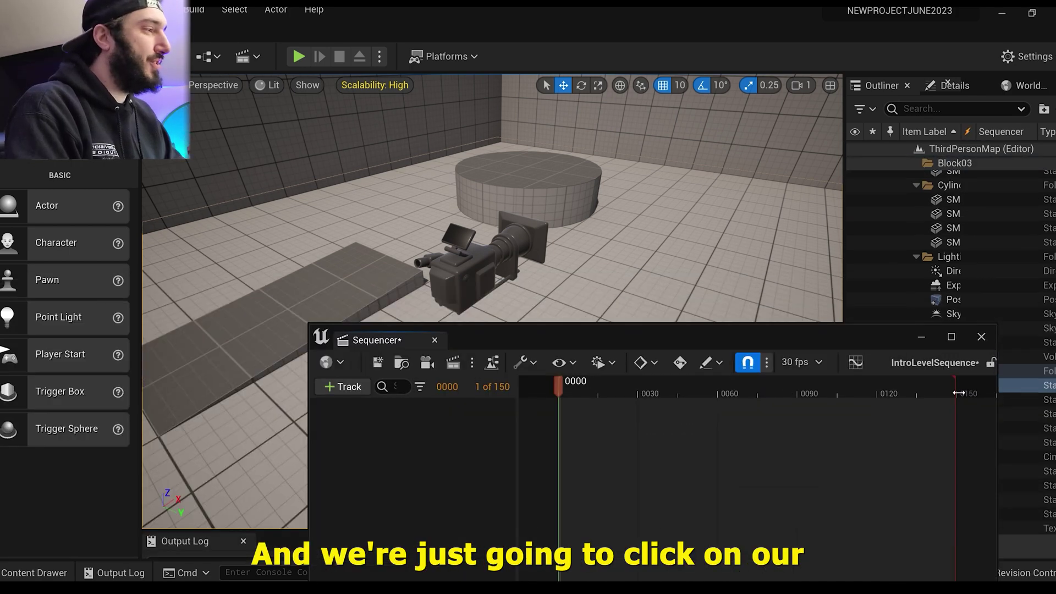
{"action": "left_click_drag", "start_coordinate": [722, 333], "coordinate": [689, 217]}
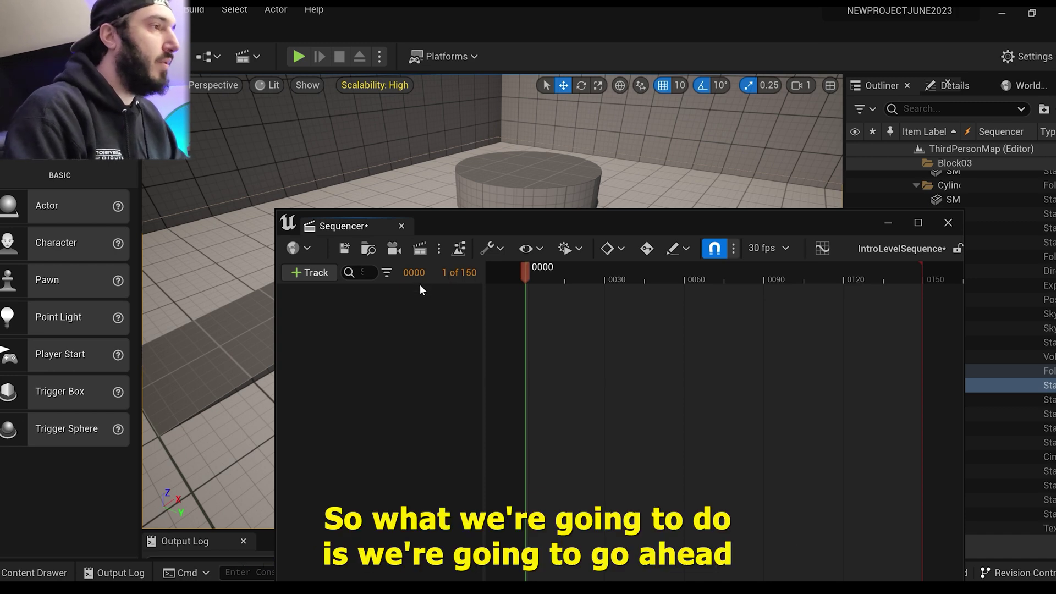
{"action": "left_click_drag", "start_coordinate": [607, 220], "coordinate": [491, 140]}
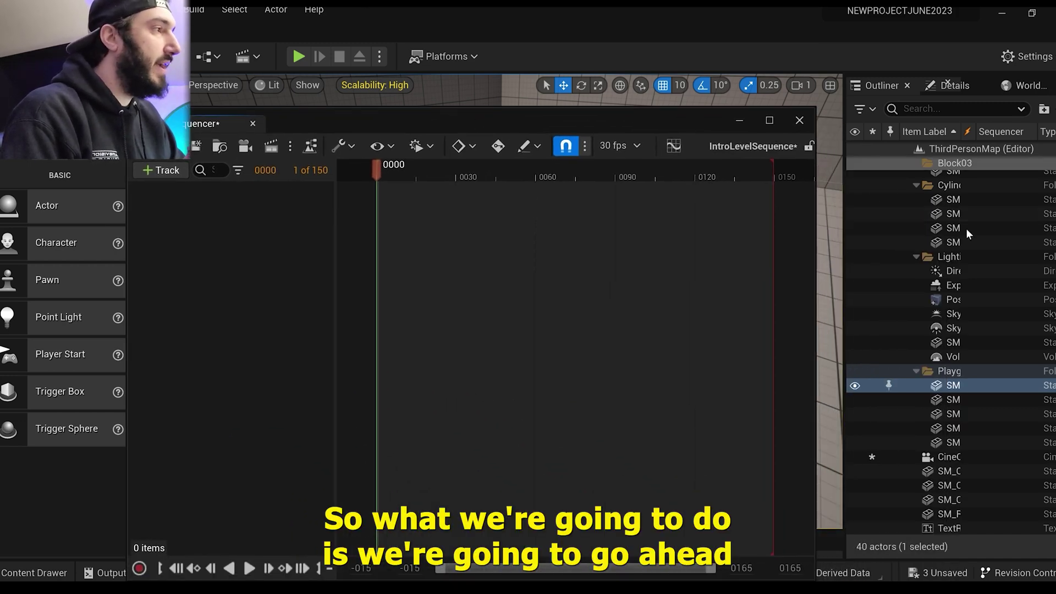
{"action": "left_click_drag", "start_coordinate": [844, 345], "coordinate": [789, 343]}
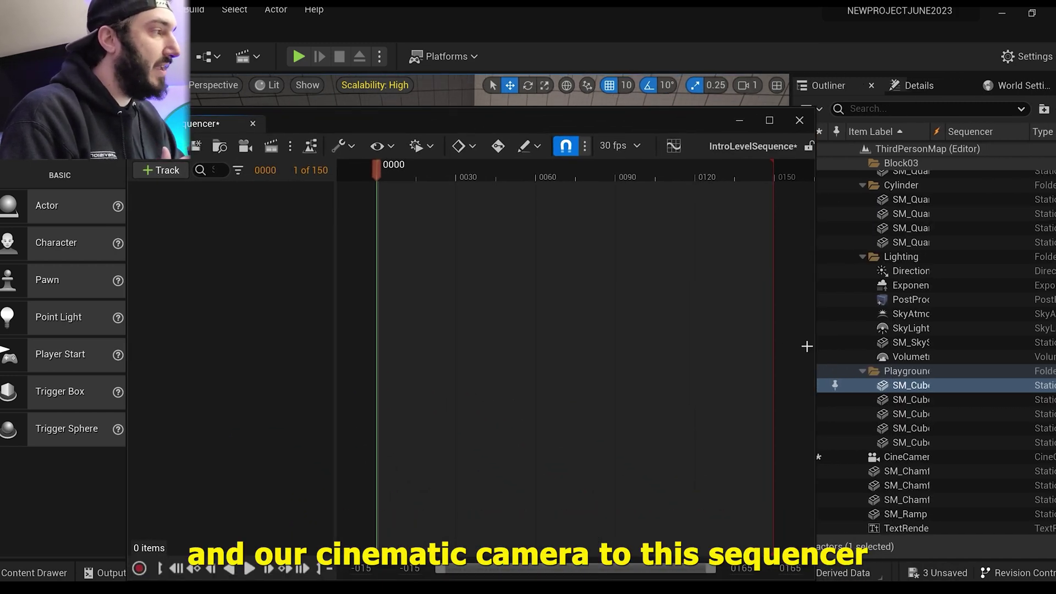
{"action": "mouse_move", "coordinate": [906, 456]}
{"action": "left_mouse_down"}
{"action": "mouse_move", "coordinate": [675, 430]}
{"action": "mouse_move", "coordinate": [199, 216]}
{"action": "left_mouse_up"}
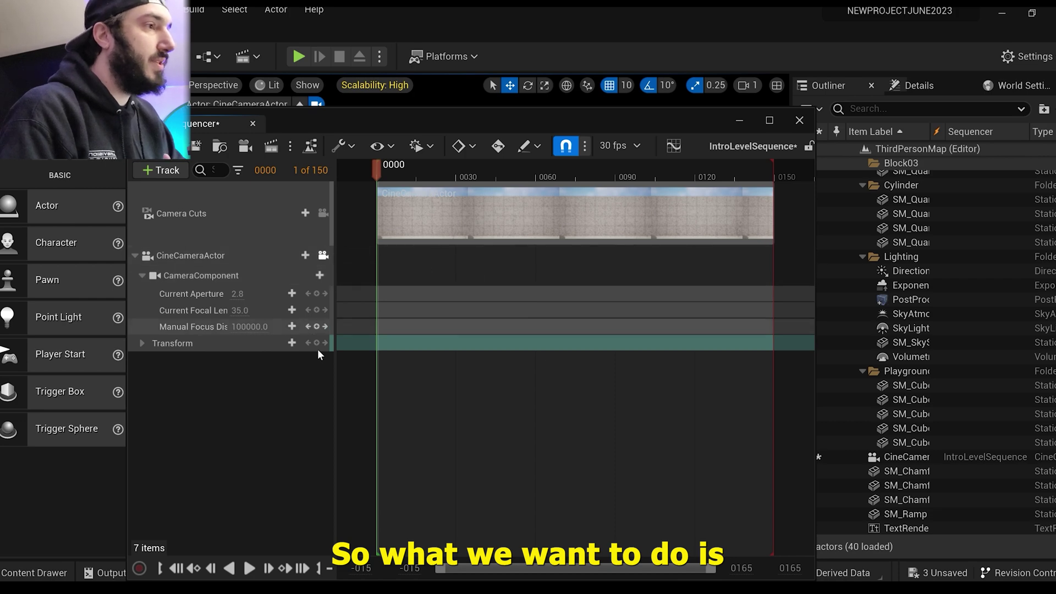
{"action": "left_click", "coordinate": [142, 343]}
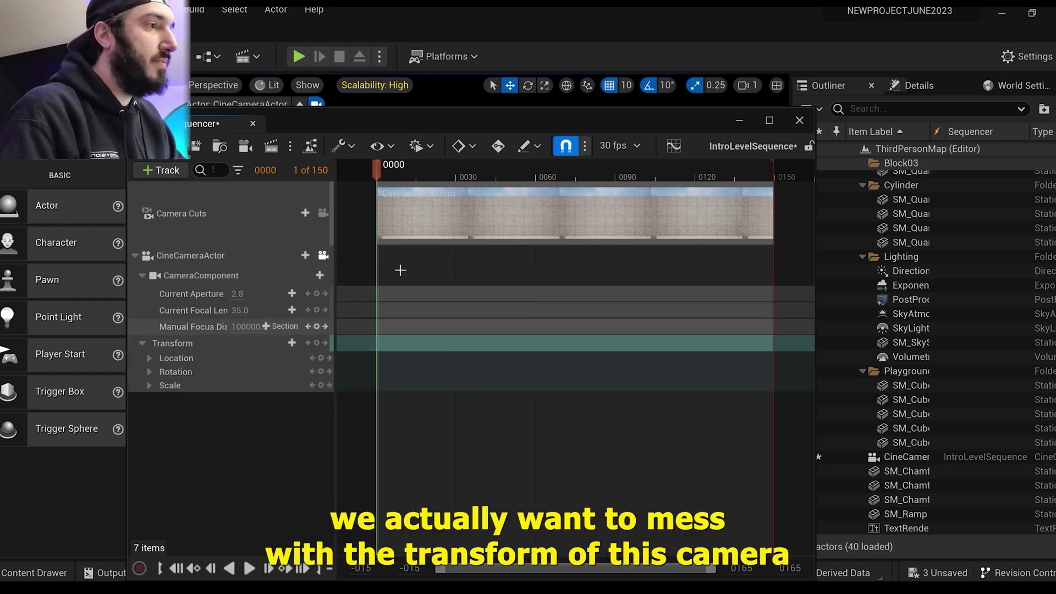
{"action": "mouse_move", "coordinate": [488, 122]}
{"action": "left_mouse_down"}
{"action": "mouse_move", "coordinate": [804, 134]}
{"action": "mouse_move", "coordinate": [694, 130]}
{"action": "left_mouse_up"}
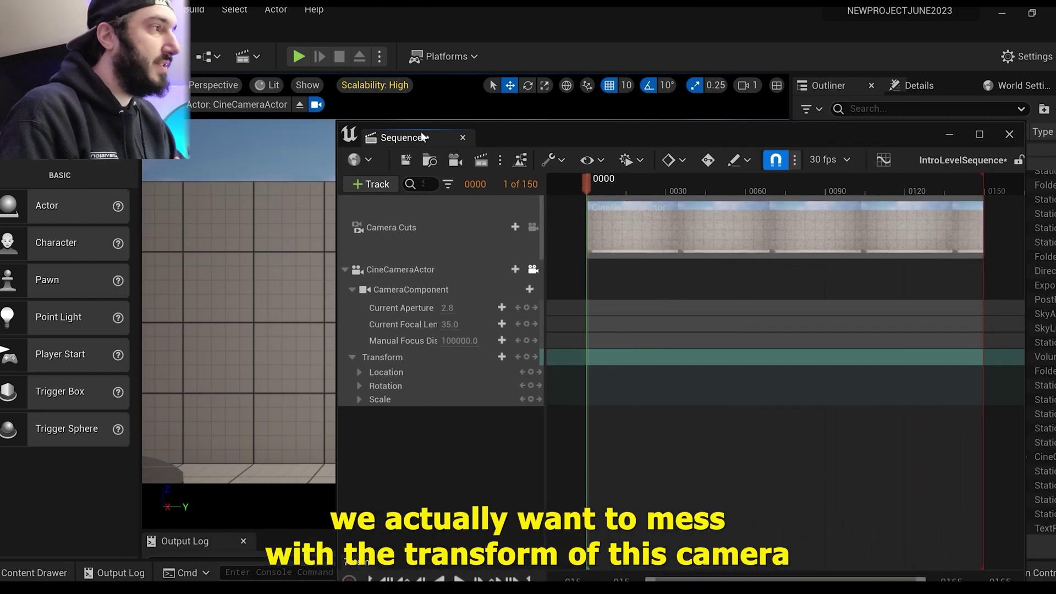
{"action": "left_click_drag", "start_coordinate": [334, 121], "coordinate": [574, 311]}
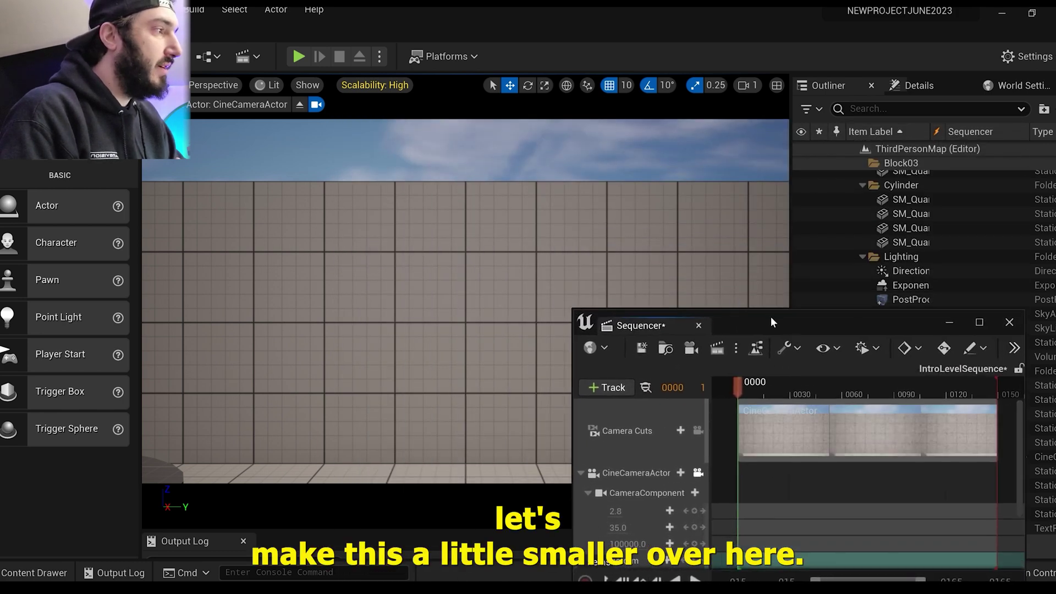
{"action": "left_click_drag", "start_coordinate": [773, 322], "coordinate": [784, 200]}
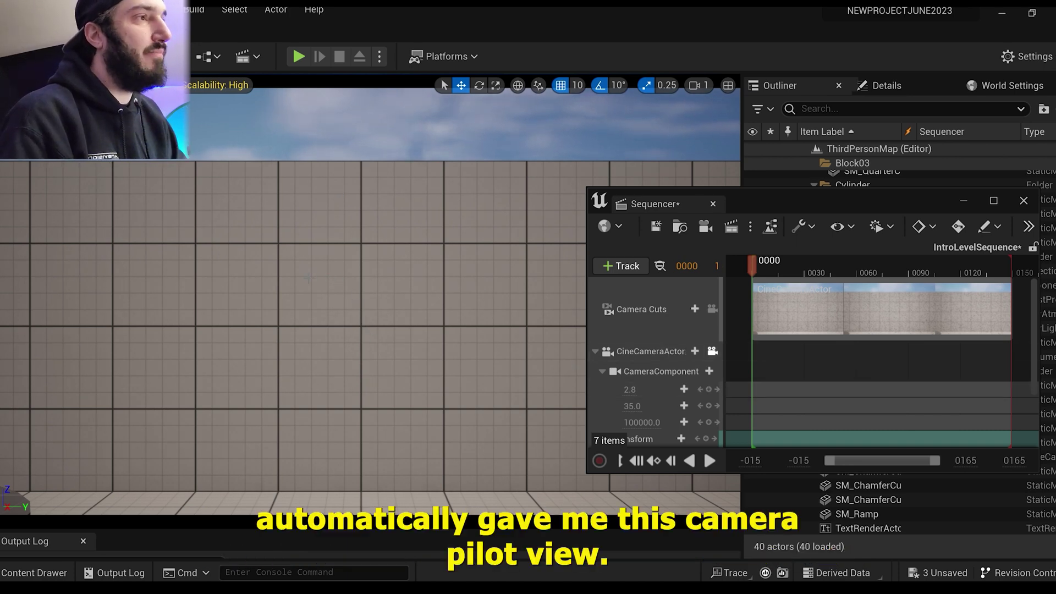
{"action": "mouse_move", "coordinate": [394, 272]}
{"action": "right_mouse_down"}
{"action": "mouse_move", "coordinate": [385, 275]}
{"action": "mouse_move", "coordinate": [396, 271]}
{"action": "right_mouse_up"}
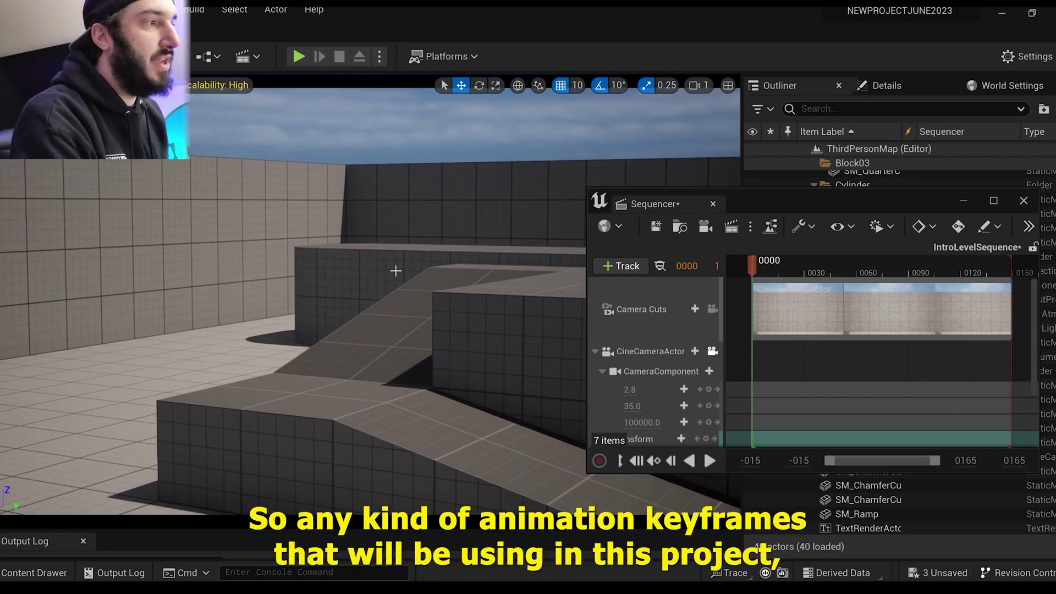
{"action": "right_click_drag", "start_coordinate": [407, 271], "coordinate": [407, 271]}
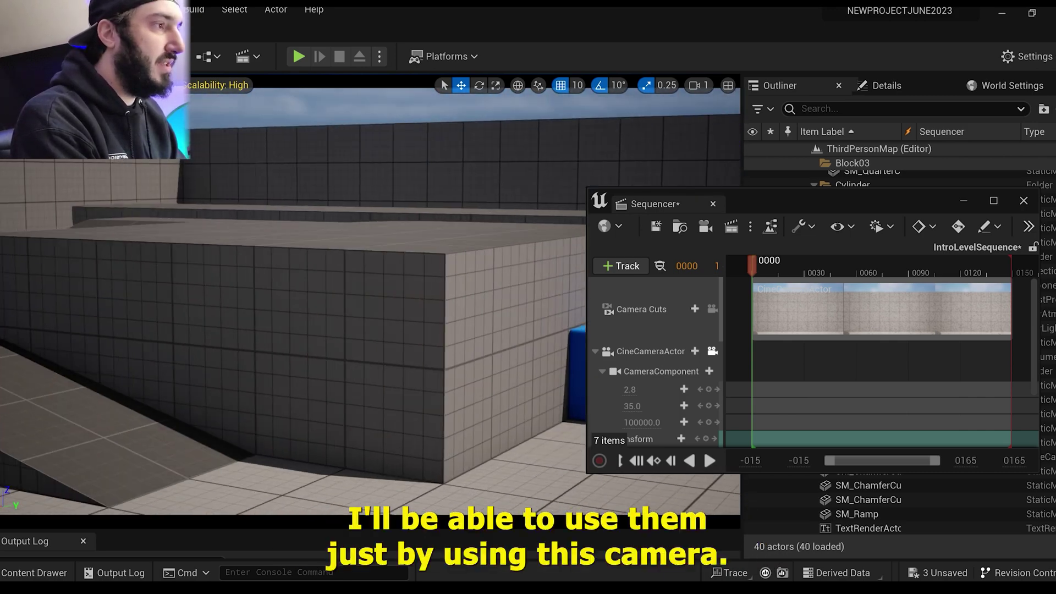
{"action": "left_click_drag", "start_coordinate": [739, 211], "coordinate": [732, 195]}
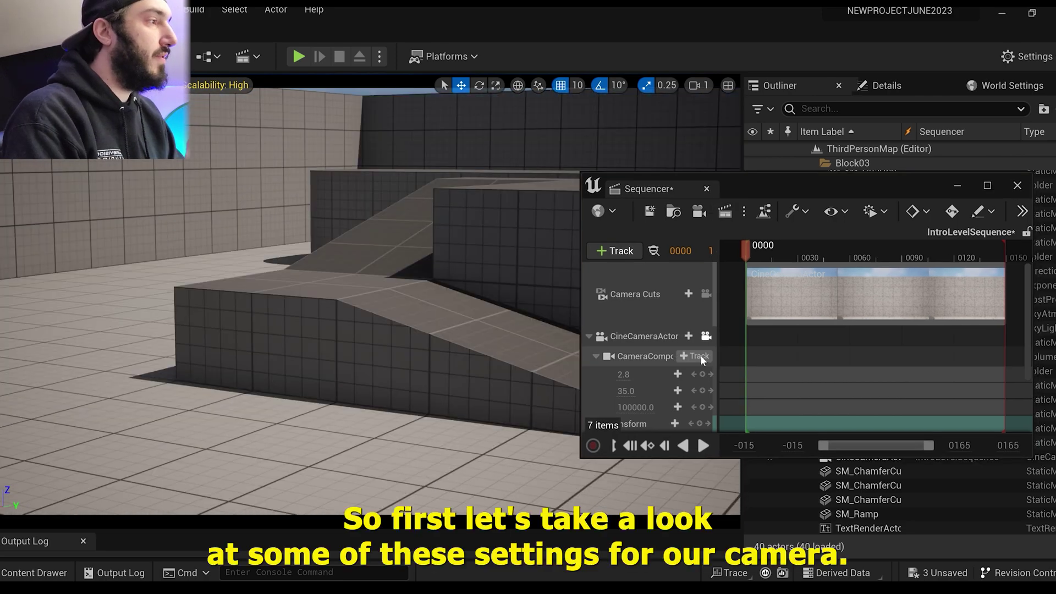
Step: Set the camera's aperture to 38.25, focal length to 30.31 and focus distance to 67.90
{"action": "scroll", "coordinate": [700, 354], "scroll_direction": "down", "scroll_amount": 1}
{"action": "scroll", "coordinate": [648, 361], "scroll_direction": "down", "scroll_amount": 2}
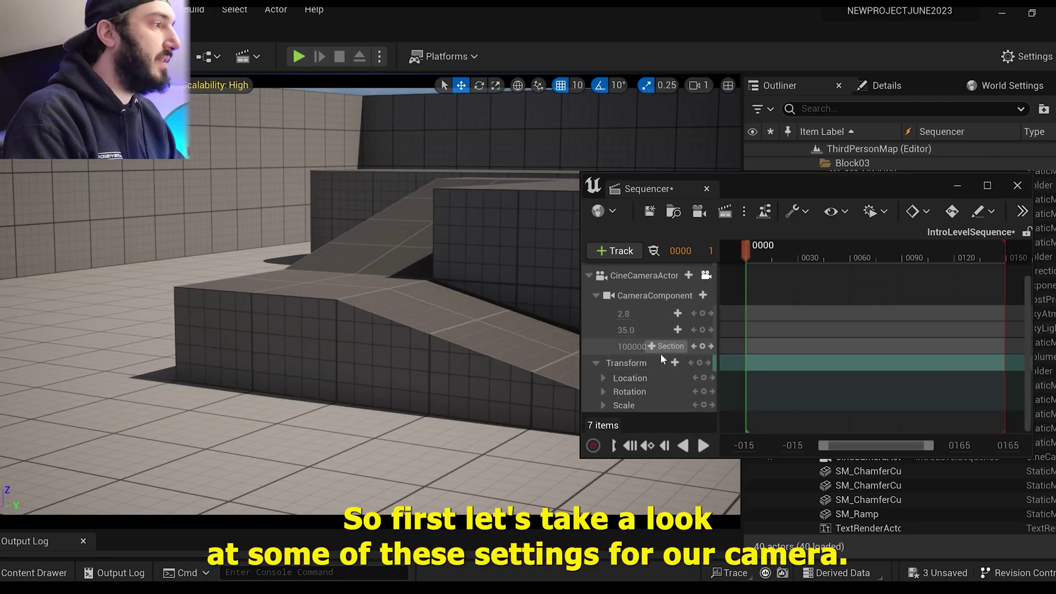
{"action": "left_click_drag", "start_coordinate": [581, 323], "coordinate": [454, 323]}
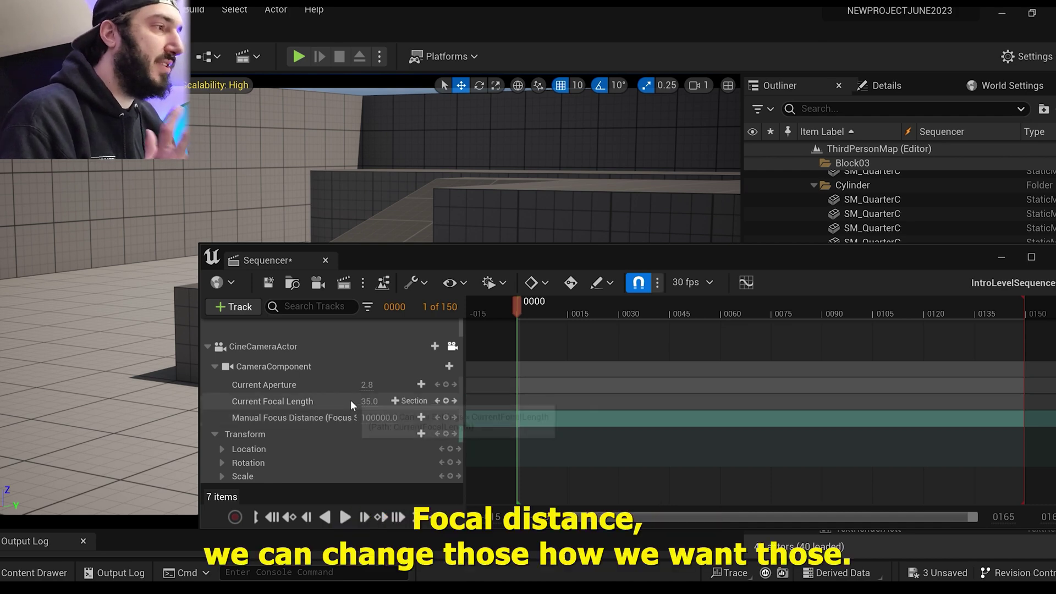
{"action": "left_click_drag", "start_coordinate": [431, 263], "coordinate": [680, 257]}
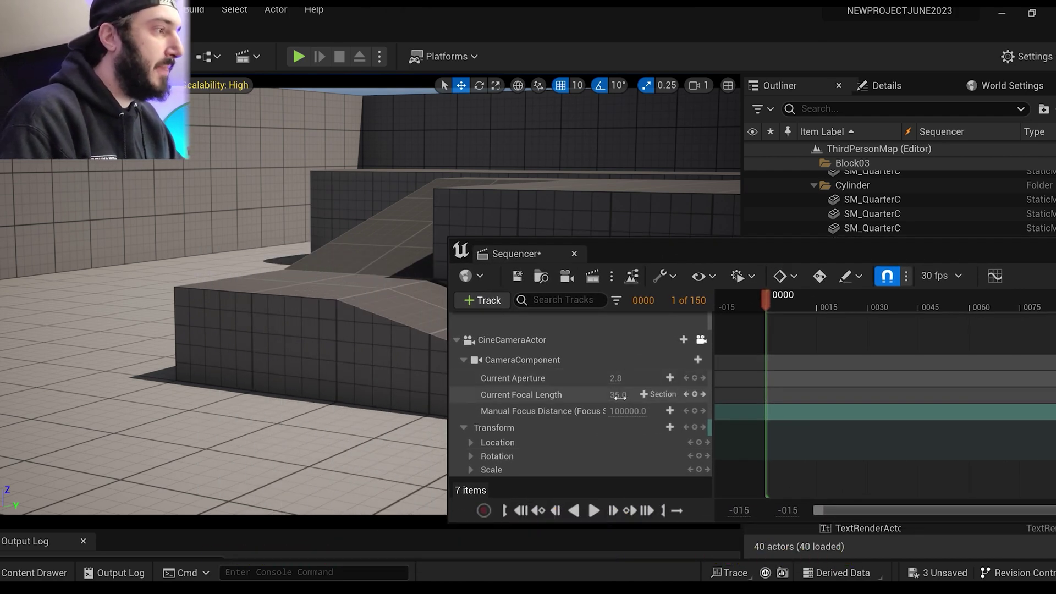
{"action": "left_click", "coordinate": [583, 384]}
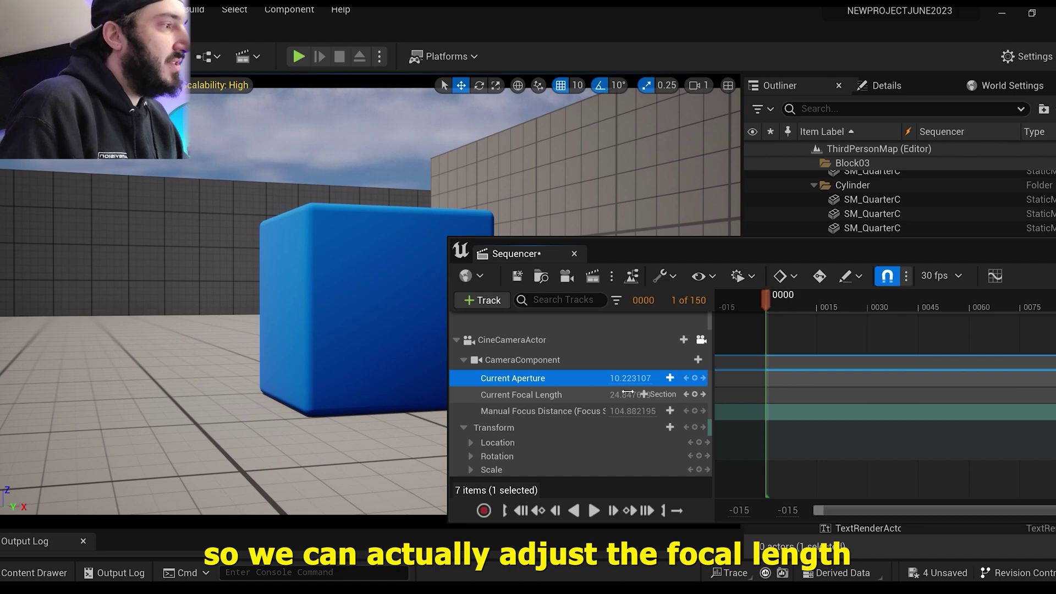
{"action": "mouse_move", "coordinate": [628, 392]}
{"action": "left_mouse_down"}
{"action": "mouse_move", "coordinate": [599, 392]}
{"action": "mouse_move", "coordinate": [682, 394]}
{"action": "mouse_move", "coordinate": [622, 394]}
{"action": "left_mouse_up"}
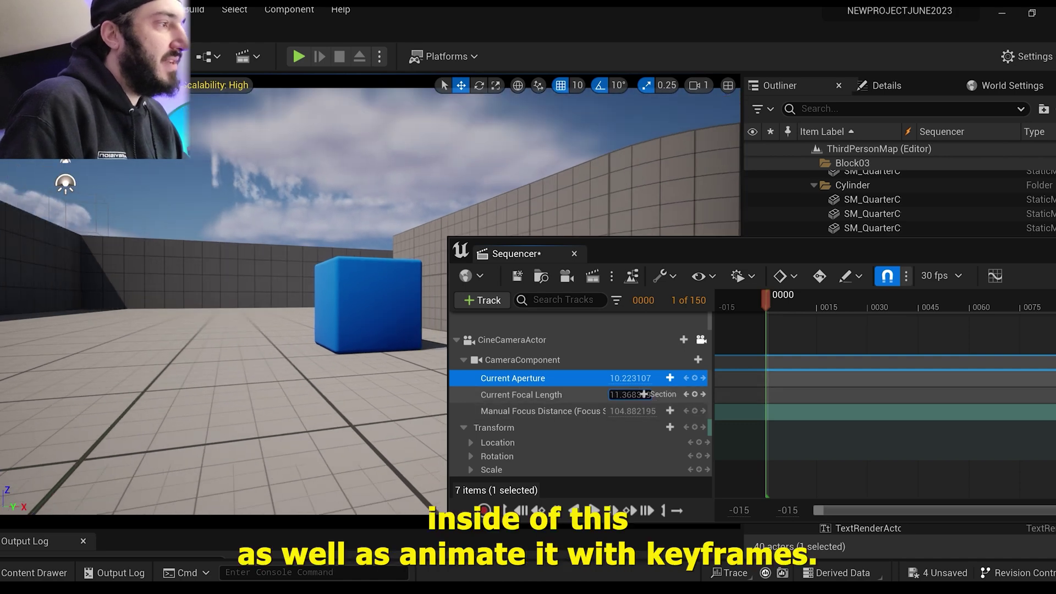
{"action": "mouse_move", "coordinate": [644, 394]}
{"action": "left_mouse_down"}
{"action": "mouse_move", "coordinate": [682, 395]}
{"action": "mouse_move", "coordinate": [638, 394]}
{"action": "mouse_move", "coordinate": [617, 411]}
{"action": "mouse_move", "coordinate": [649, 411]}
{"action": "mouse_move", "coordinate": [616, 411]}
{"action": "mouse_move", "coordinate": [647, 411]}
{"action": "mouse_move", "coordinate": [651, 377]}
{"action": "left_mouse_up"}
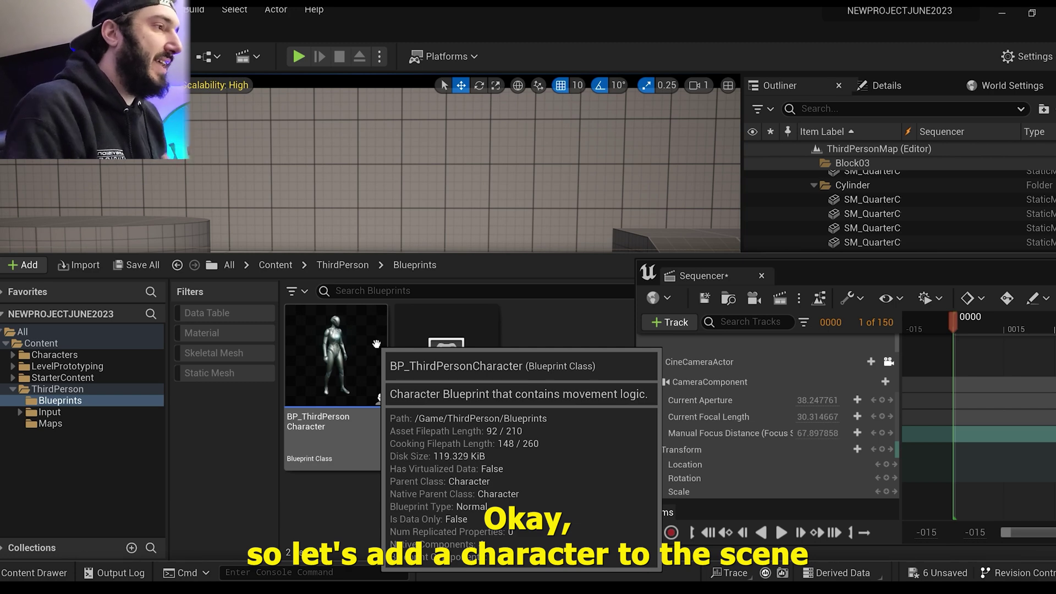
Step: Place BP_ThirdPersonCharacter from ThirdPerson > Blueprints into the level beside the ramp
{"action": "mouse_move", "coordinate": [376, 344]}
{"action": "left_mouse_down"}
{"action": "mouse_move", "coordinate": [399, 253]}
{"action": "mouse_move", "coordinate": [405, 372]}
{"action": "left_mouse_up"}
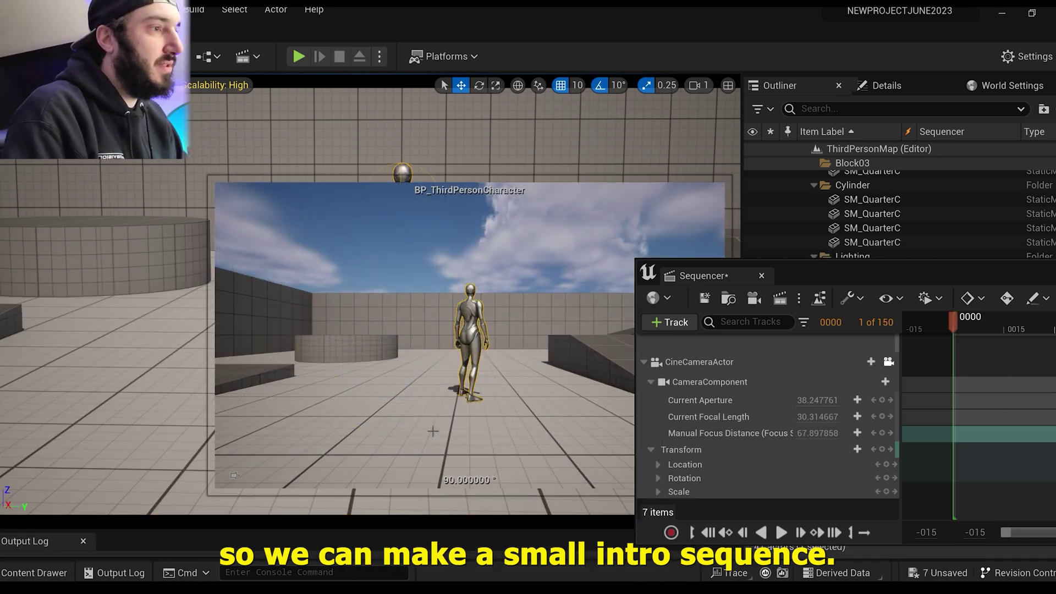
{"action": "left_click", "coordinate": [47, 574]}
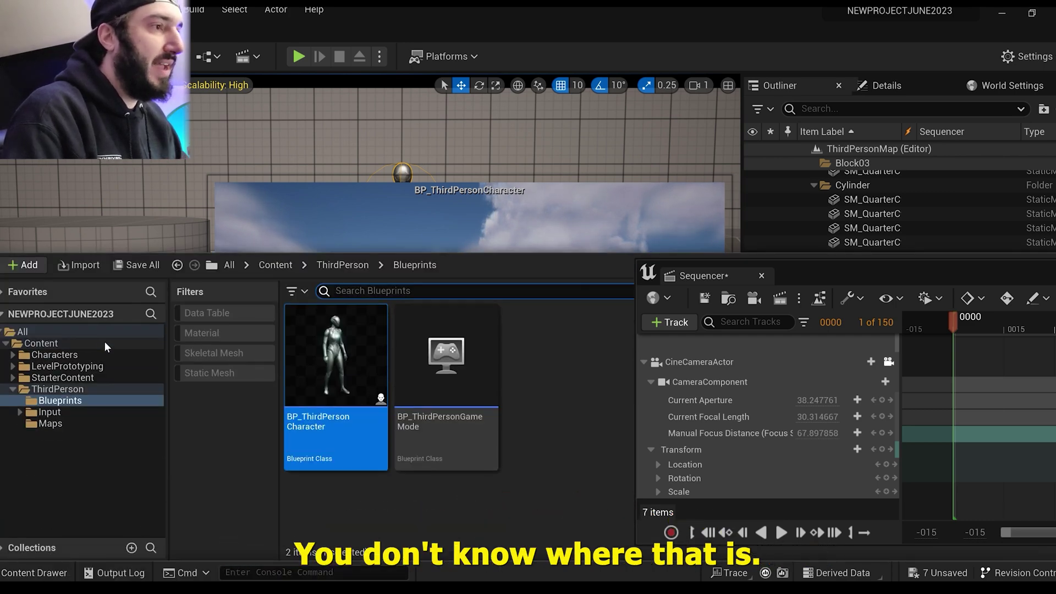
{"action": "left_click", "coordinate": [91, 401]}
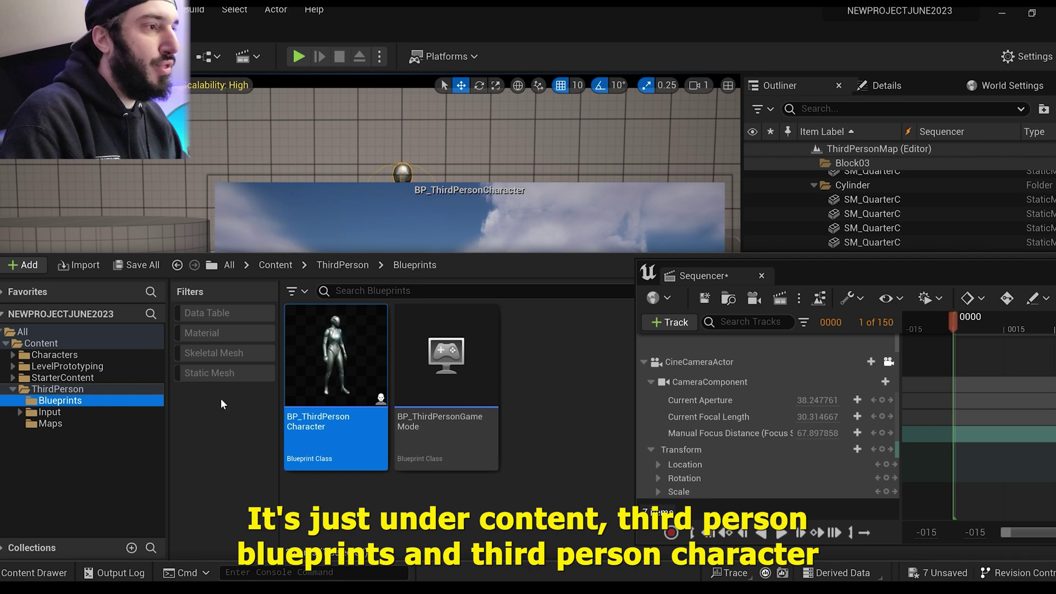
{"action": "mouse_move", "coordinate": [324, 380]}
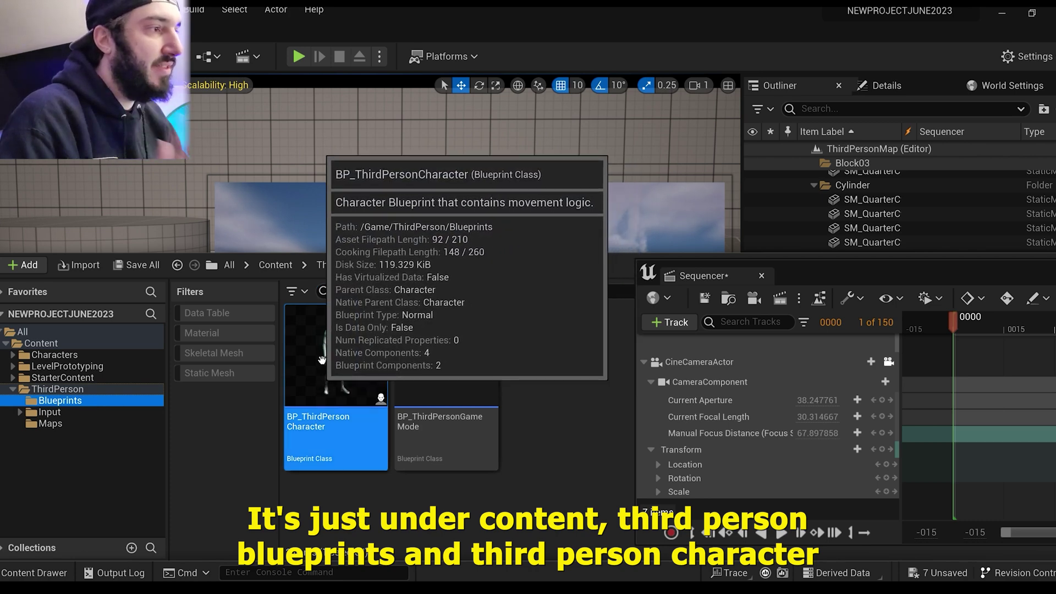
{"action": "left_click_drag", "start_coordinate": [321, 359], "coordinate": [440, 196]}
{"action": "left_click_drag", "start_coordinate": [440, 241], "coordinate": [439, 241]}
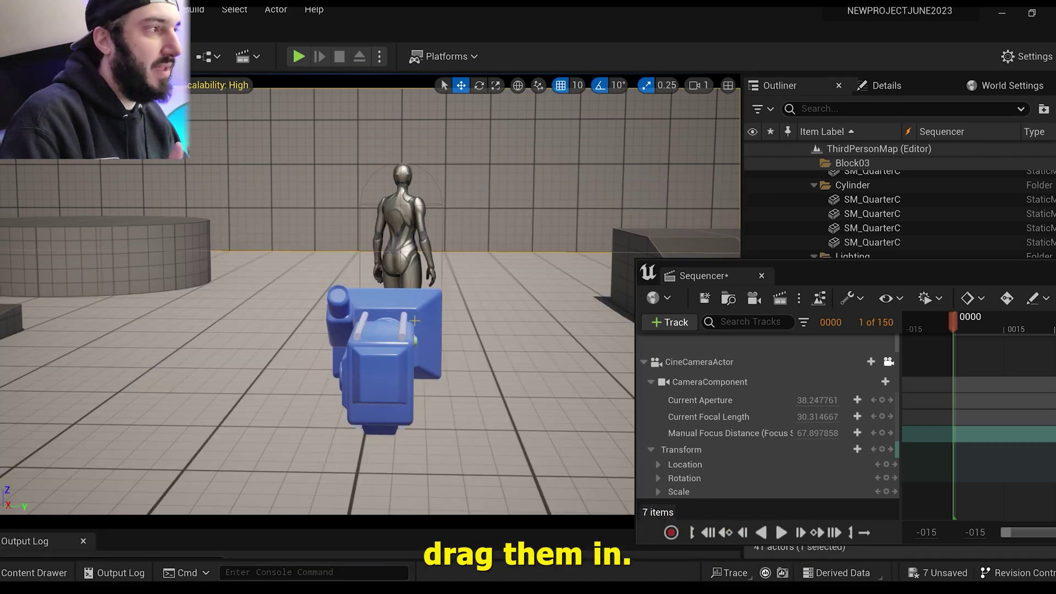
{"action": "right_click_drag", "start_coordinate": [440, 241], "coordinate": [440, 241]}
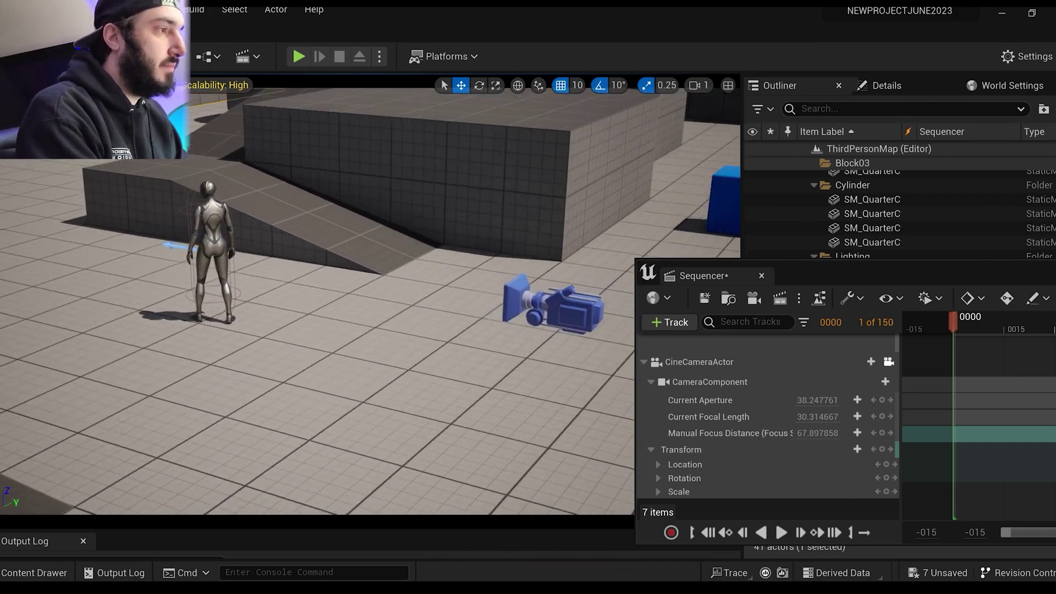
{"action": "right_click_drag", "start_coordinate": [300, 391], "coordinate": [301, 392]}
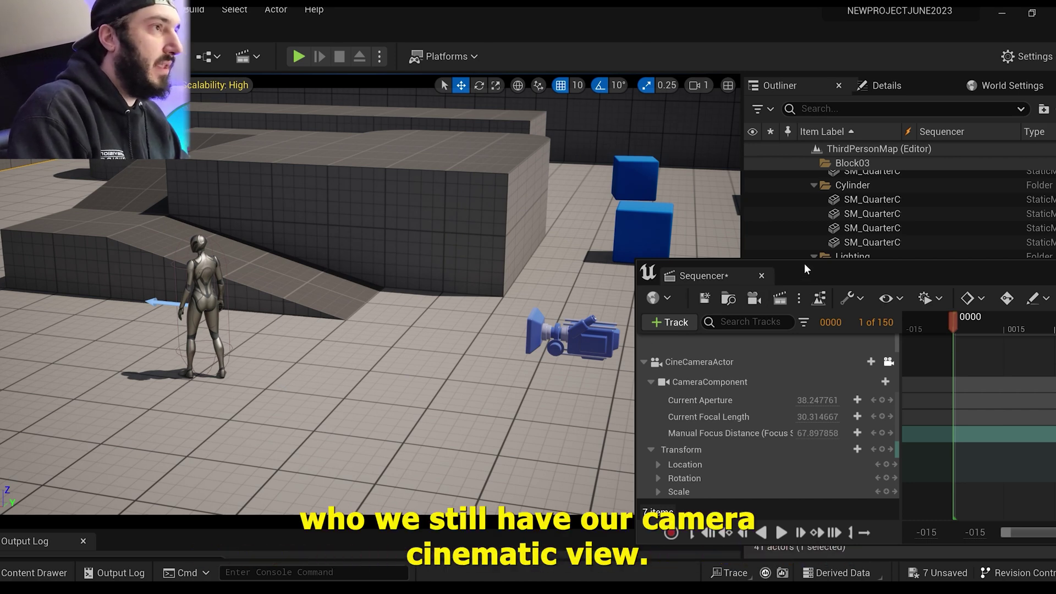
{"action": "left_click_drag", "start_coordinate": [804, 263], "coordinate": [641, 224]}
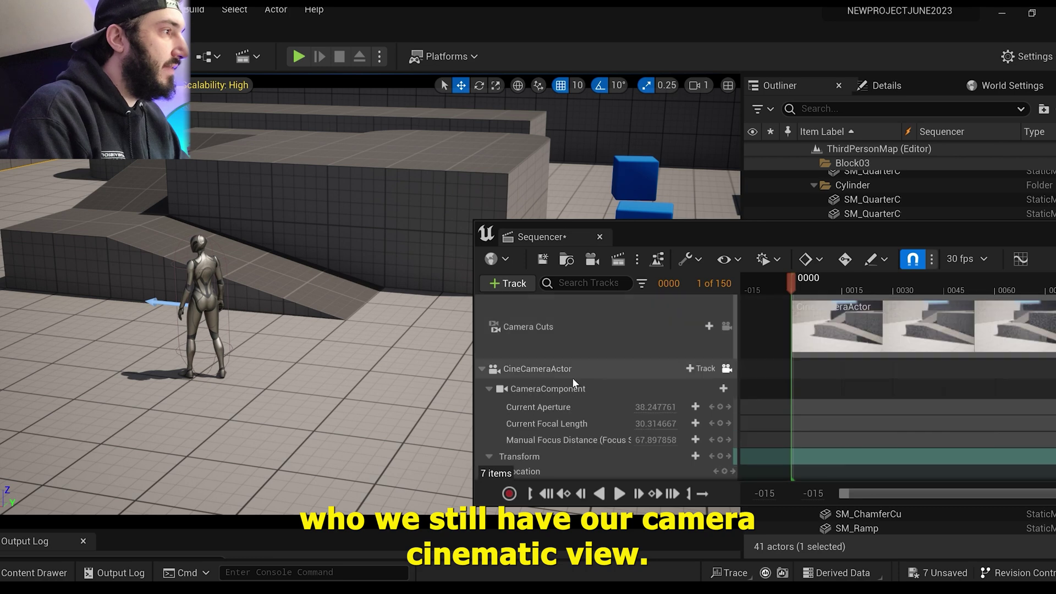
{"action": "left_click", "coordinate": [579, 372]}
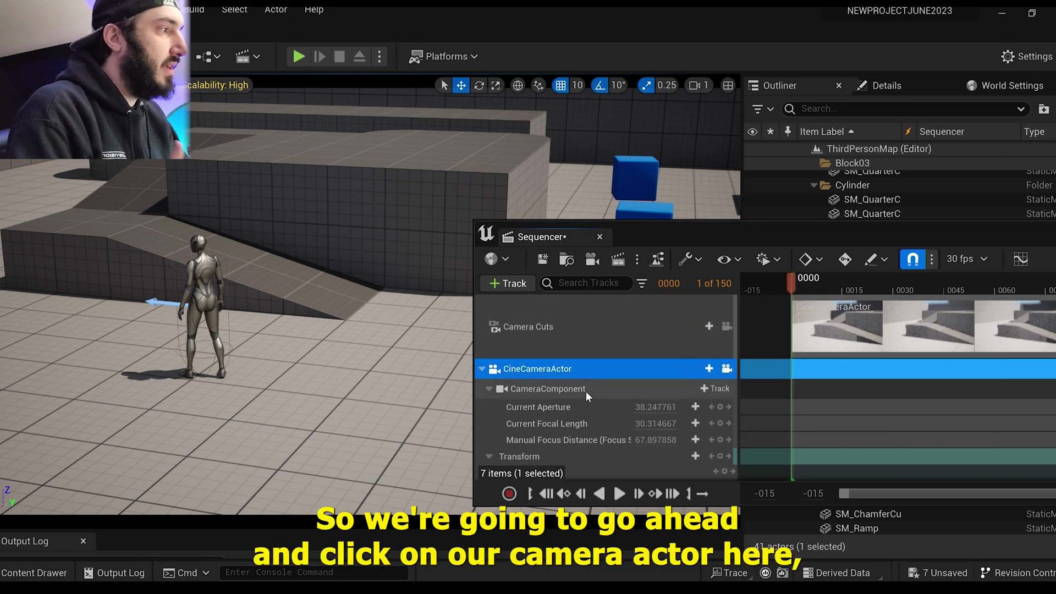
{"action": "scroll", "coordinate": [605, 393], "scroll_direction": "down", "scroll_amount": 2}
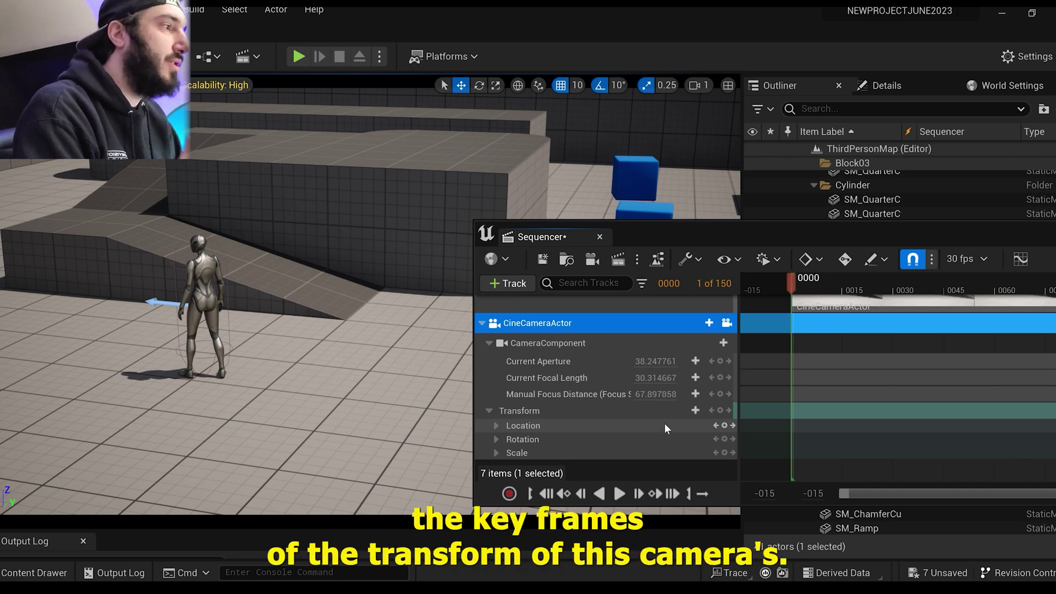
{"action": "left_click", "coordinate": [558, 409]}
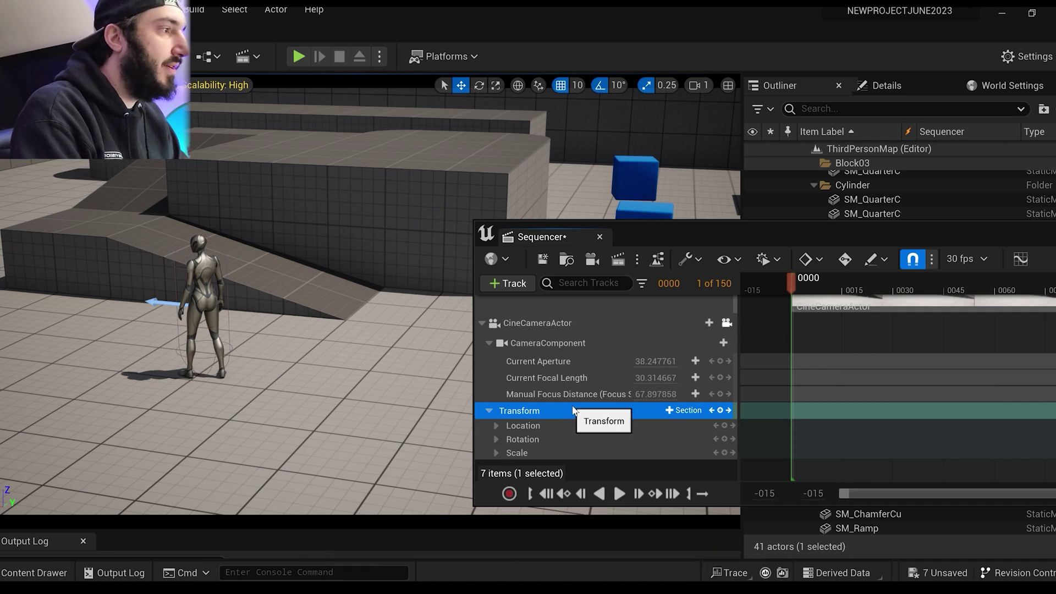
{"action": "left_click_drag", "start_coordinate": [550, 237], "coordinate": [432, 200]}
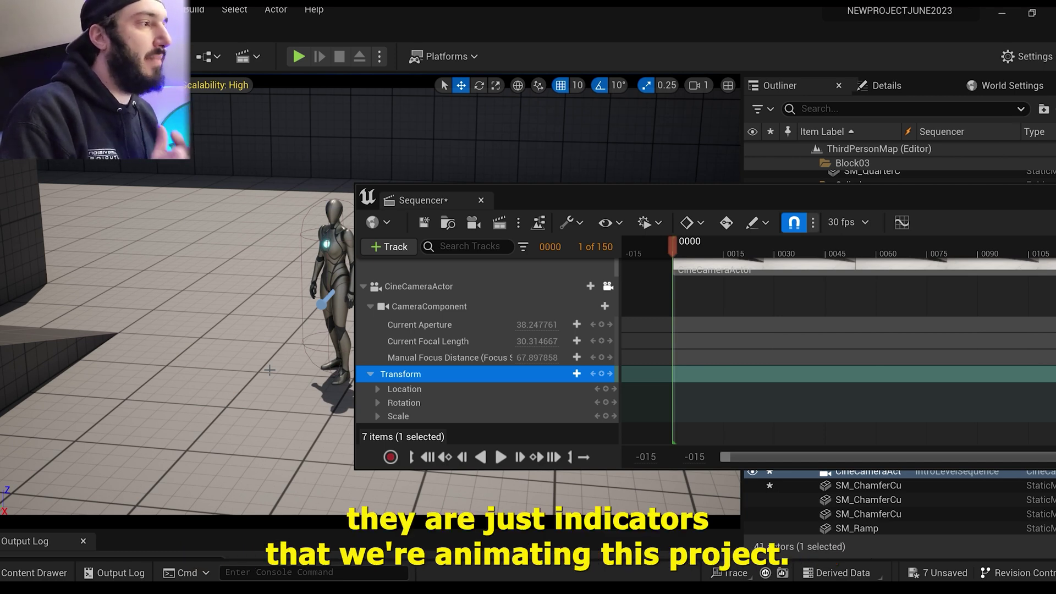
{"action": "left_click_drag", "start_coordinate": [610, 200], "coordinate": [681, 160]}
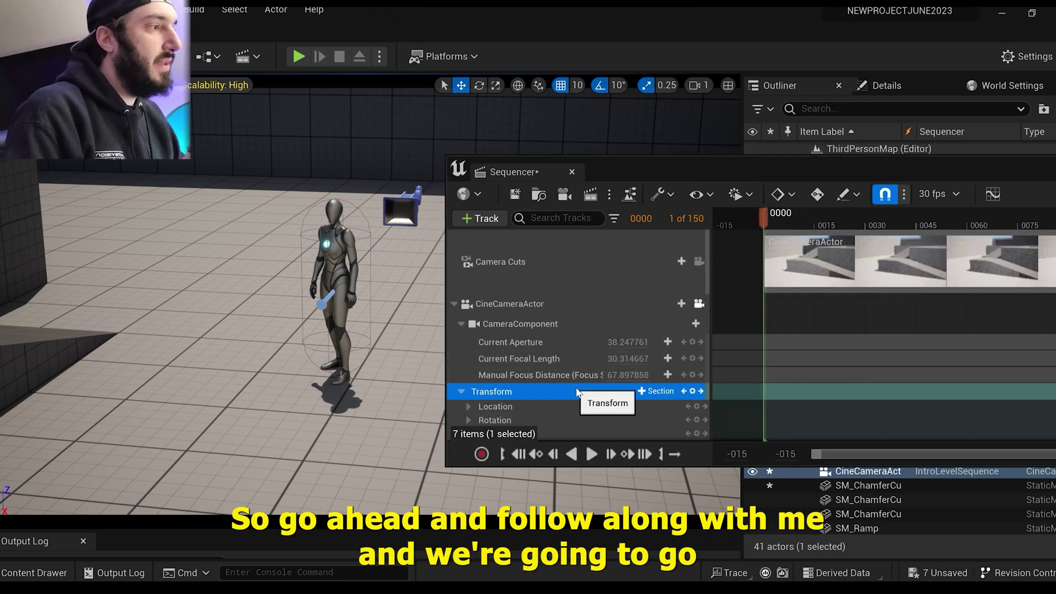
{"action": "scroll", "coordinate": [575, 388], "scroll_direction": "down", "scroll_amount": 1}
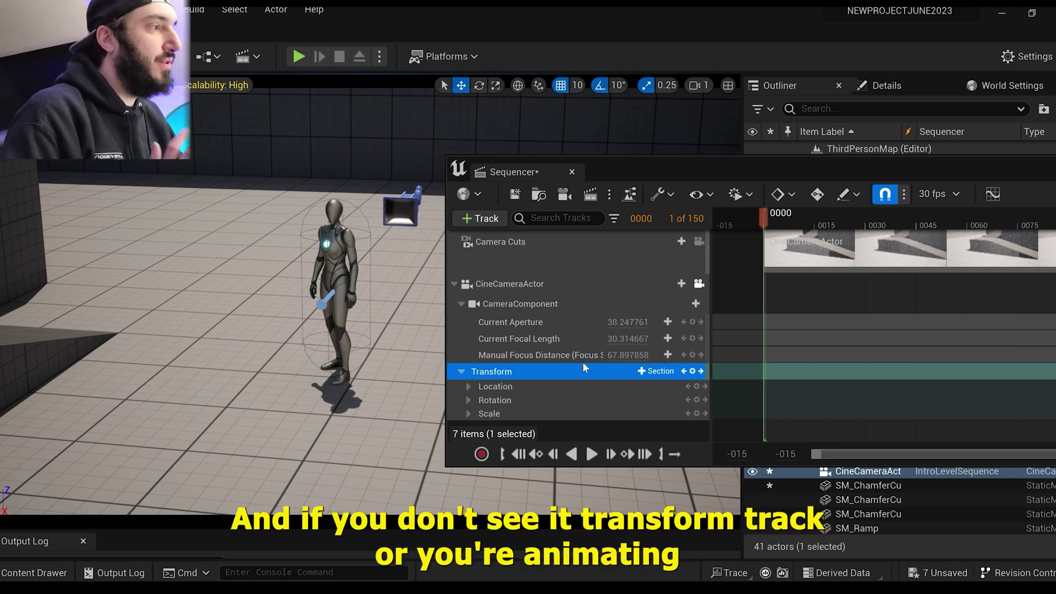
{"action": "scroll", "coordinate": [507, 329], "scroll_direction": "up", "scroll_amount": 1}
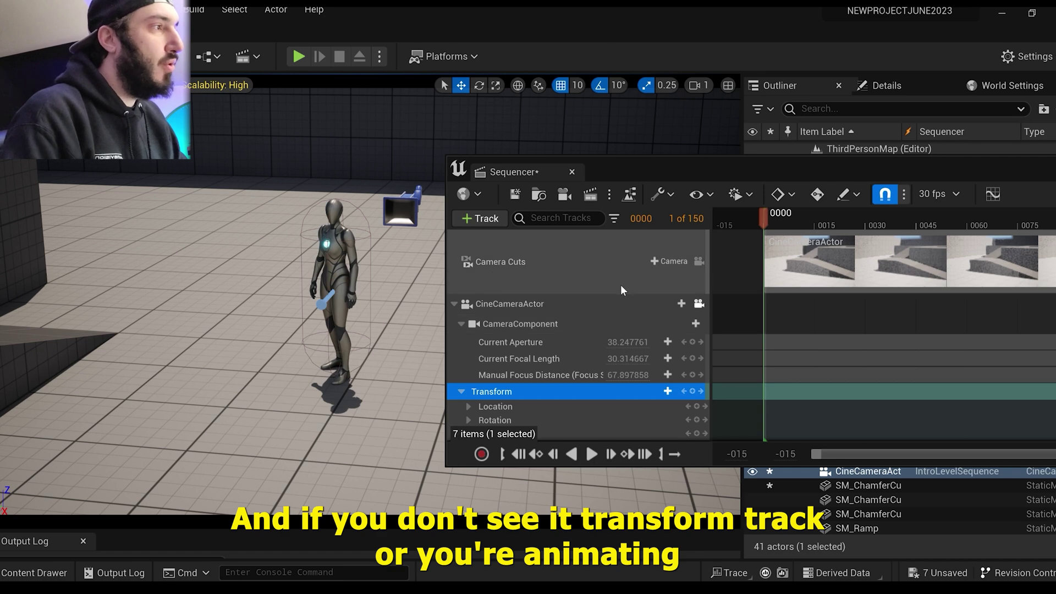
{"action": "scroll", "coordinate": [580, 401], "scroll_direction": "down", "scroll_amount": 1}
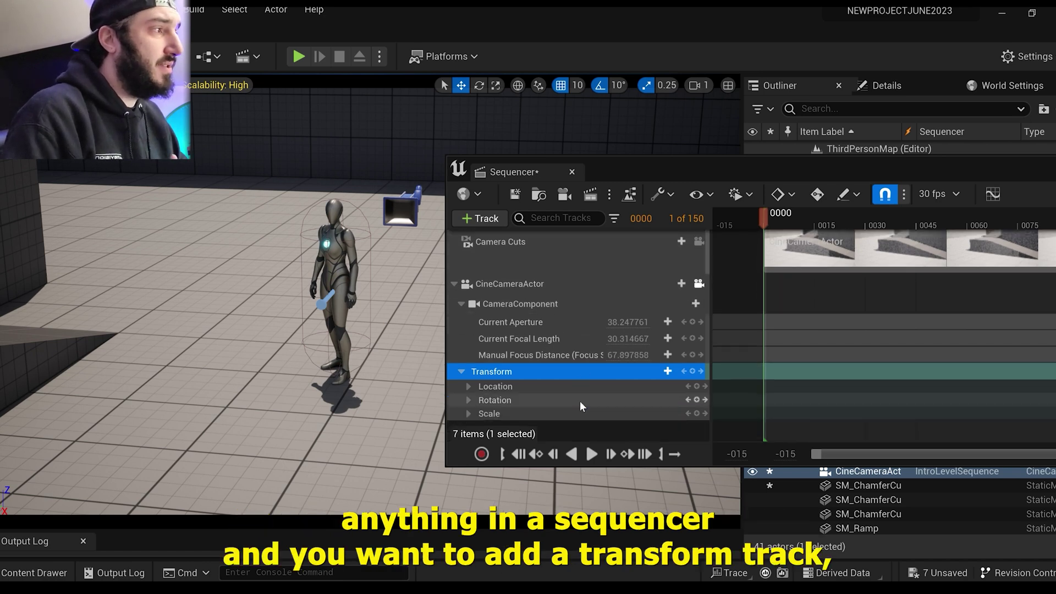
{"action": "scroll", "coordinate": [580, 397], "scroll_direction": "up", "scroll_amount": 1}
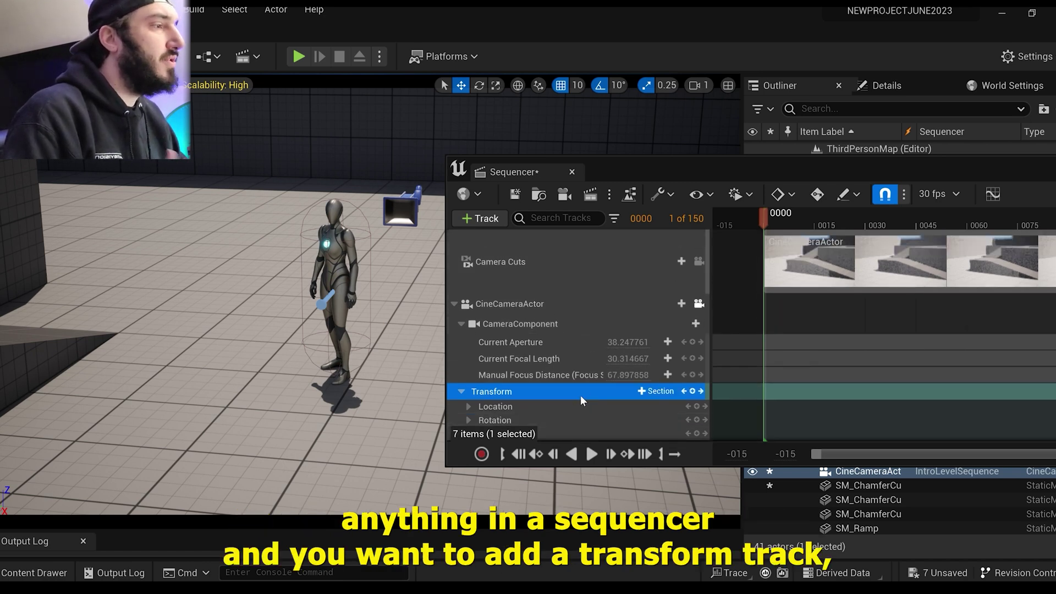
{"action": "left_click", "coordinate": [579, 309]}
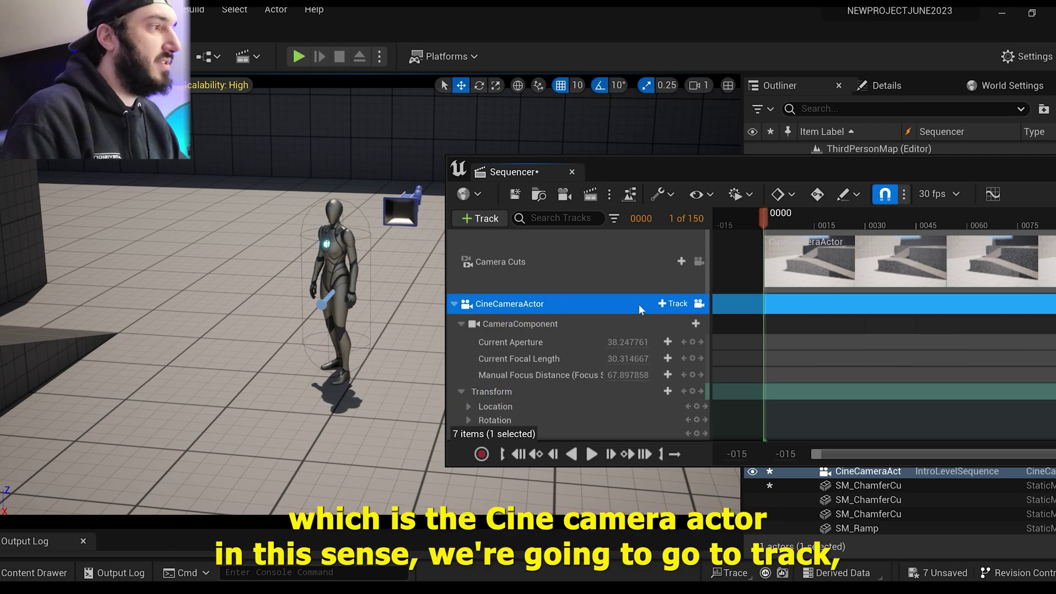
{"action": "left_click", "coordinate": [670, 305]}
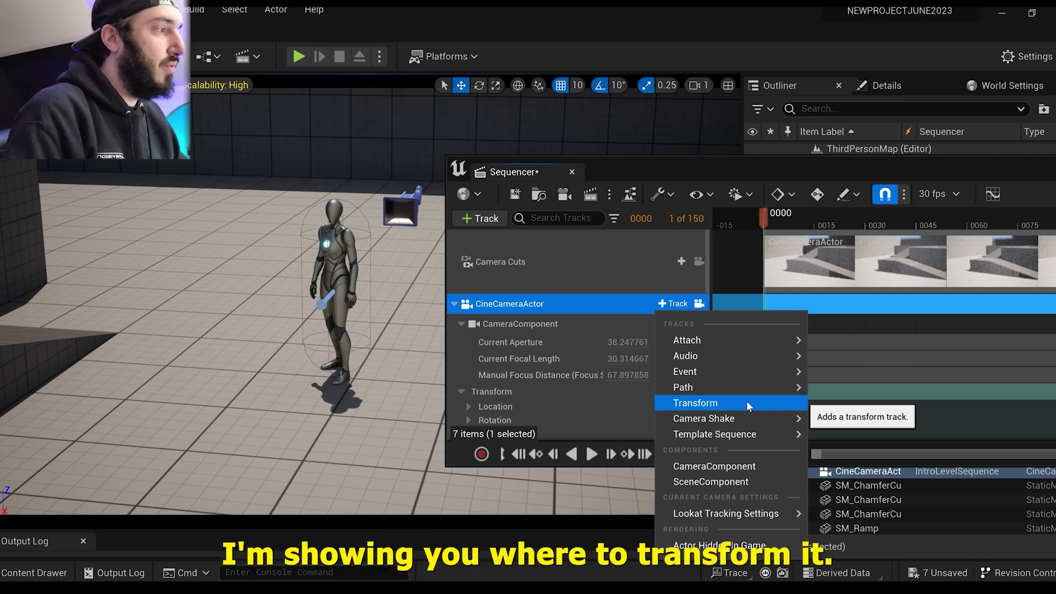
{"action": "scroll", "coordinate": [579, 379], "scroll_direction": "down", "scroll_amount": 1}
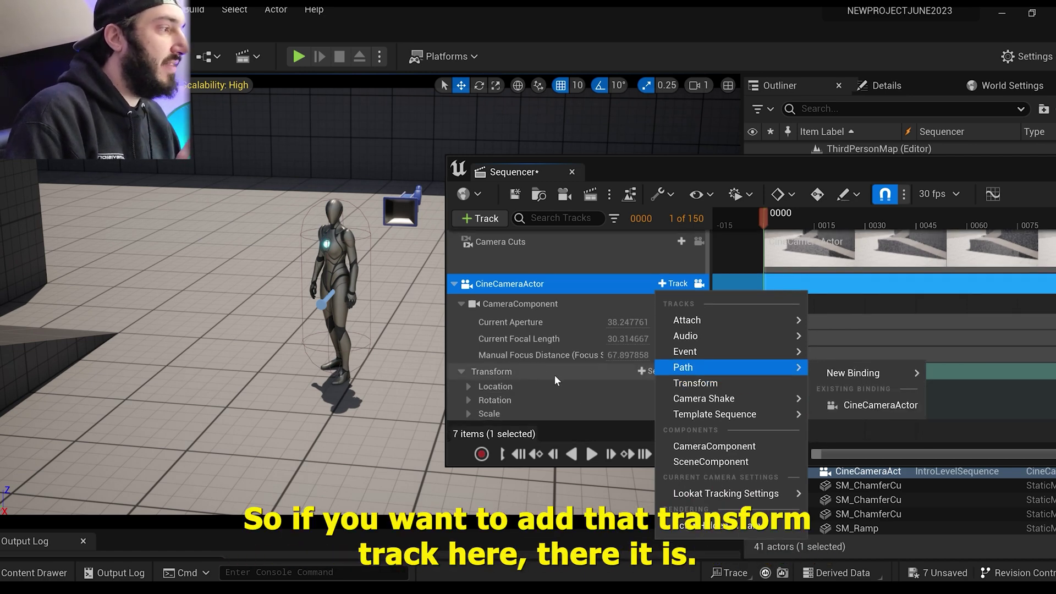
{"action": "mouse_move", "coordinate": [710, 339]}
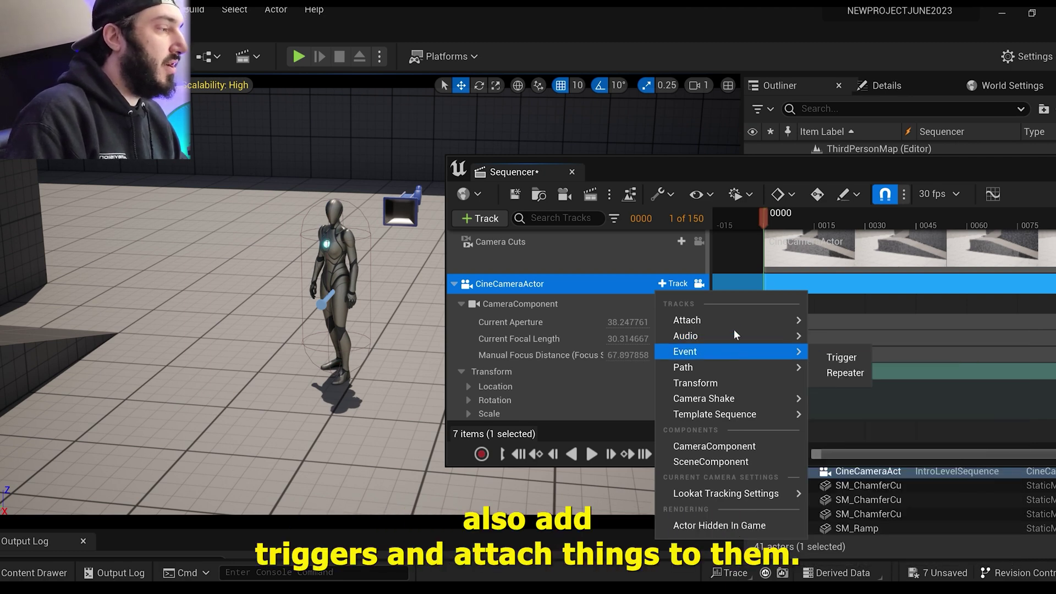
{"action": "mouse_move", "coordinate": [738, 318]}
{"action": "mouse_move", "coordinate": [858, 326]}
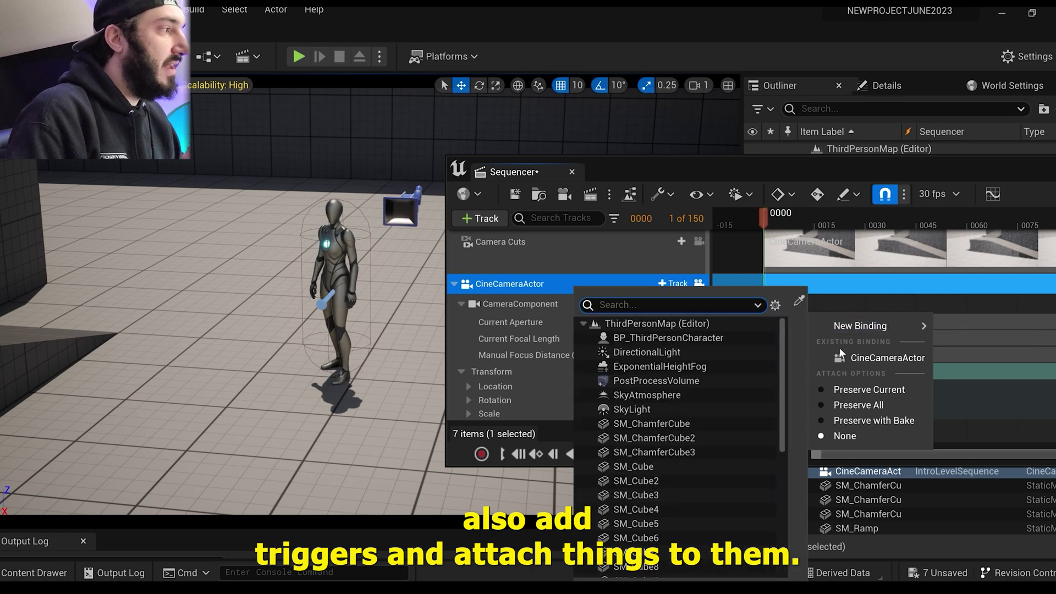
{"action": "left_click", "coordinate": [541, 356]}
Step: Key the camera's Transform (Location, Rotation, Scale) at frame 0000
{"action": "left_click", "coordinate": [541, 357]}
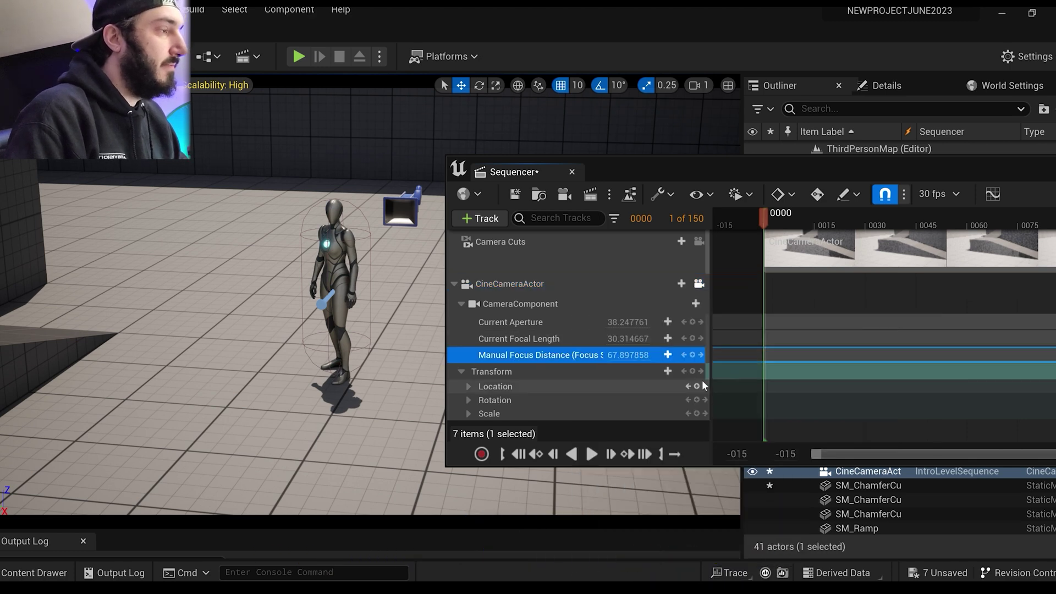
{"action": "left_click", "coordinate": [550, 371]}
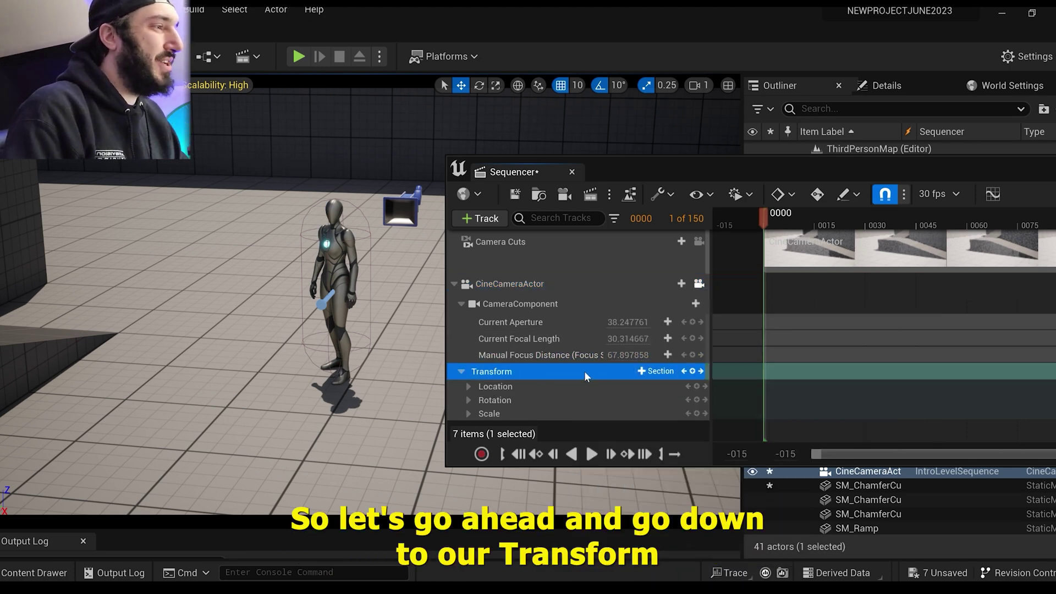
{"action": "double_click", "coordinate": [500, 371]}
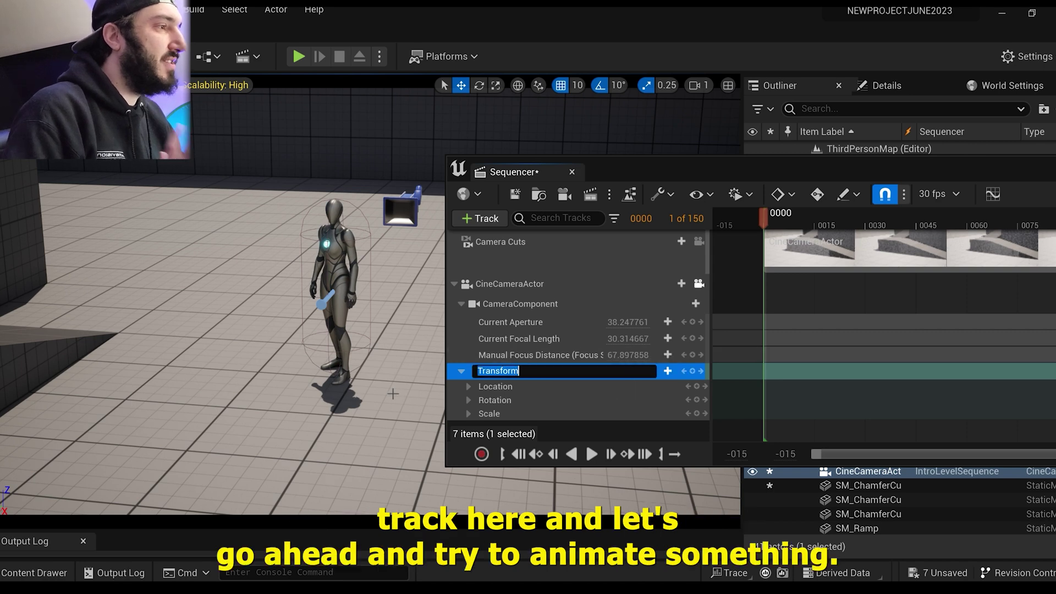
{"action": "left_click", "coordinate": [546, 388]}
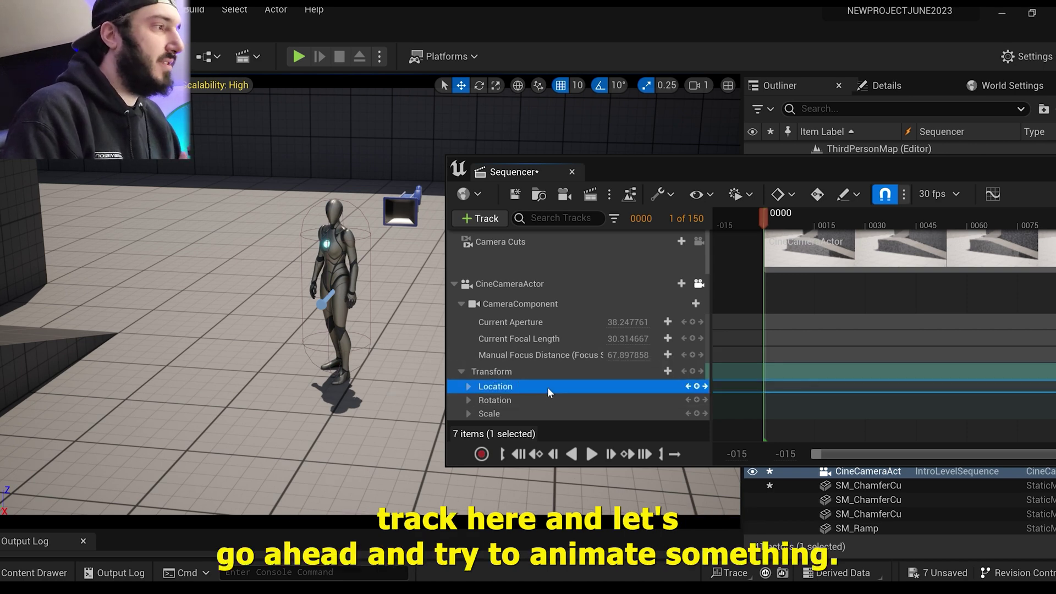
{"action": "left_click", "coordinate": [581, 375]}
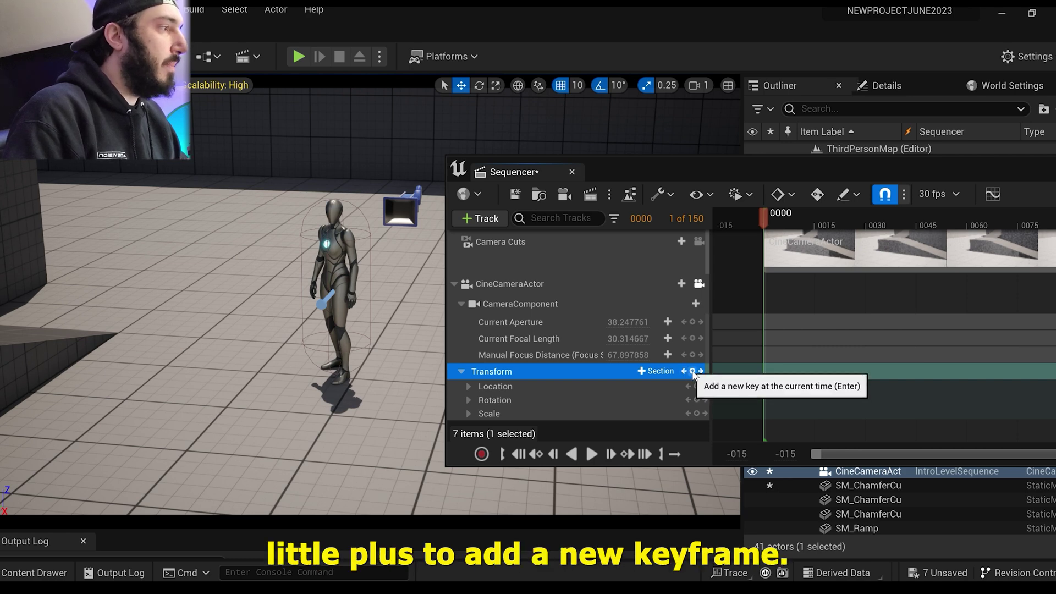
{"action": "left_click", "coordinate": [693, 371]}
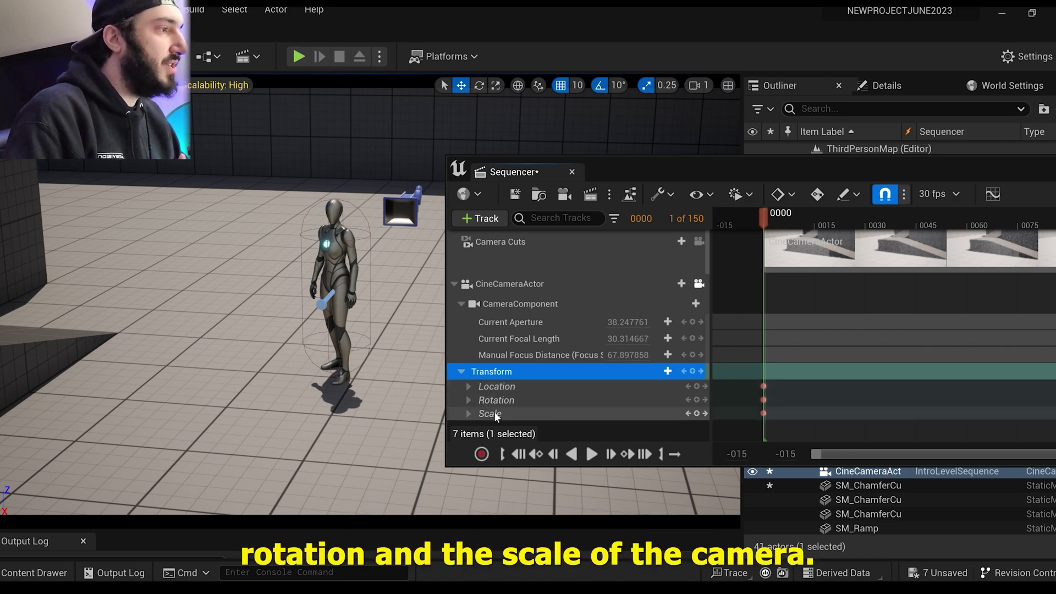
Step: Select the three frame-0000 keyframes on the Location, Rotation and Scale tracks
{"action": "left_click", "coordinate": [558, 410]}
{"action": "left_click_drag", "start_coordinate": [606, 185], "coordinate": [608, 212]}
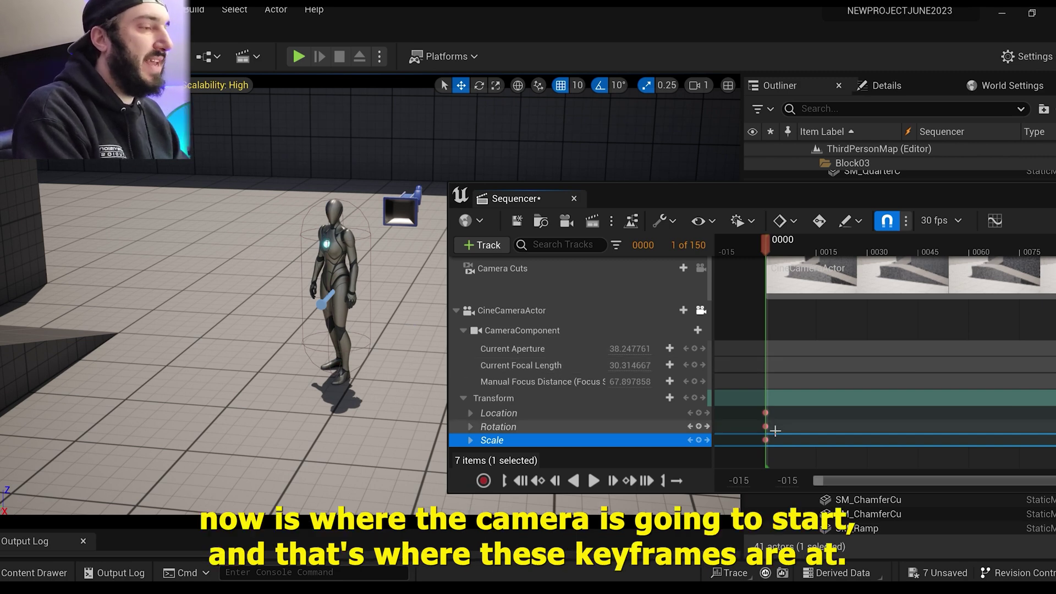
{"action": "left_click_drag", "start_coordinate": [751, 405], "coordinate": [779, 449]}
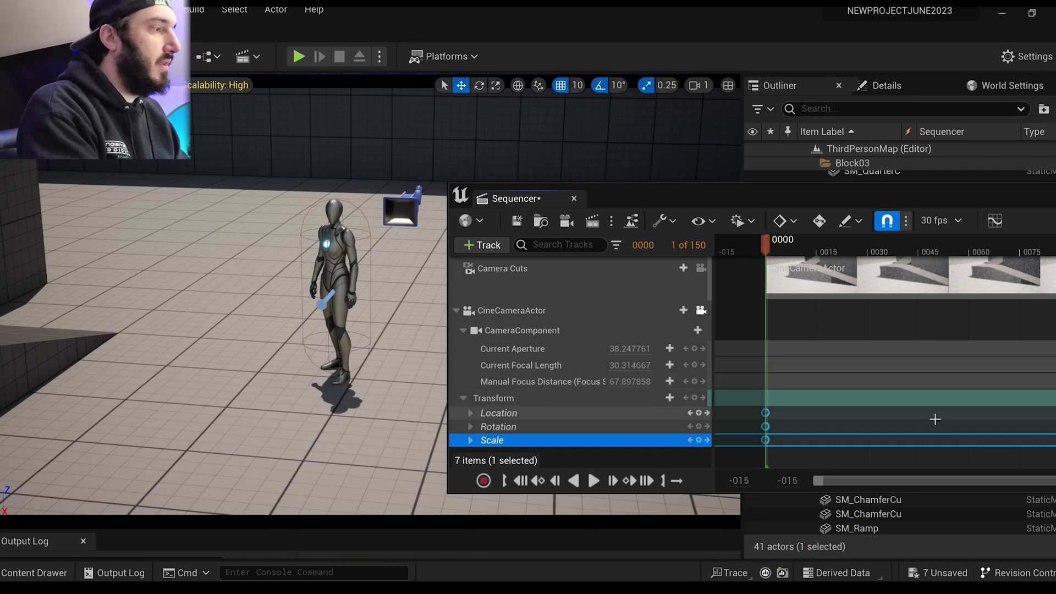
Step: Undo the keys, re-key the camera from a closer front view, then move to frame 0028
{"action": "key", "text": "ctrl+z"}
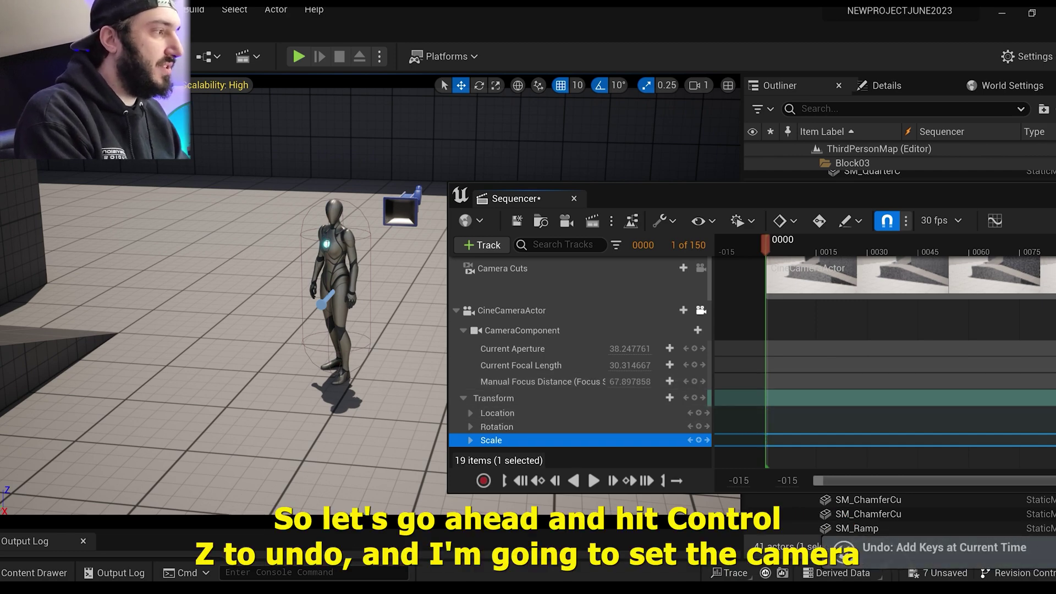
{"action": "mouse_move", "coordinate": [385, 390]}
{"action": "right_mouse_down"}
{"action": "mouse_move", "coordinate": [352, 330]}
{"action": "mouse_move", "coordinate": [314, 291]}
{"action": "right_mouse_up"}
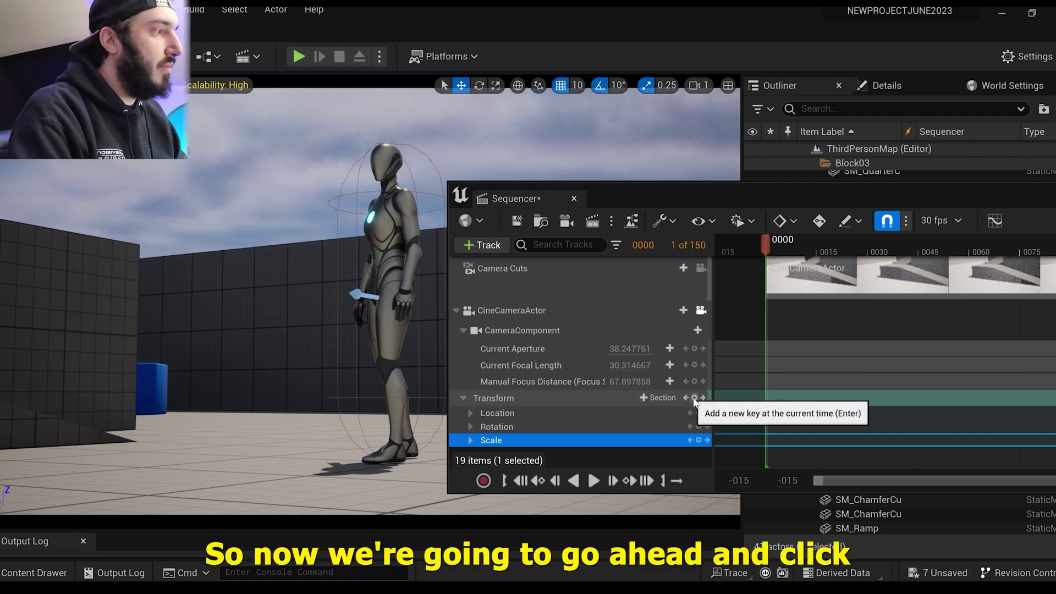
{"action": "left_click", "coordinate": [695, 398]}
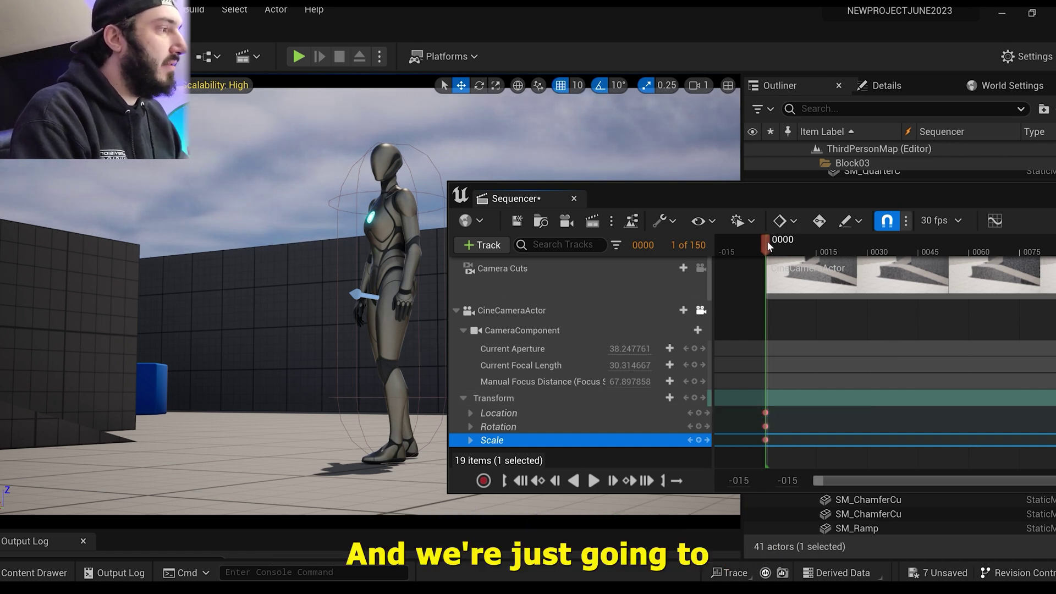
{"action": "left_click_drag", "start_coordinate": [768, 245], "coordinate": [862, 259]}
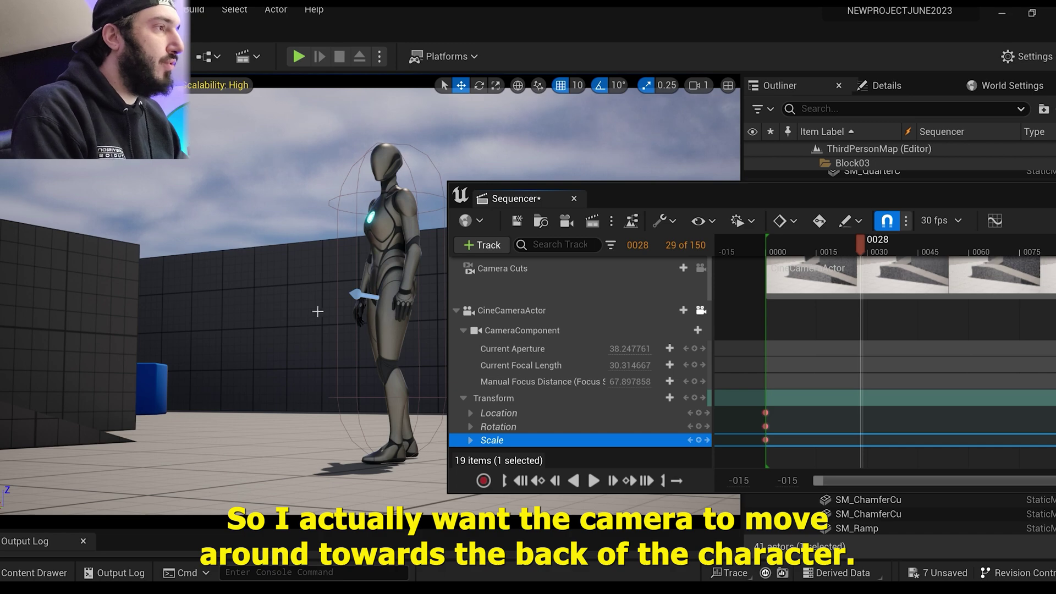
Step: Swing the view behind the character, key the camera transform at frame 0028, and scrub the start
{"action": "right_click_drag", "start_coordinate": [328, 290], "coordinate": [329, 291]}
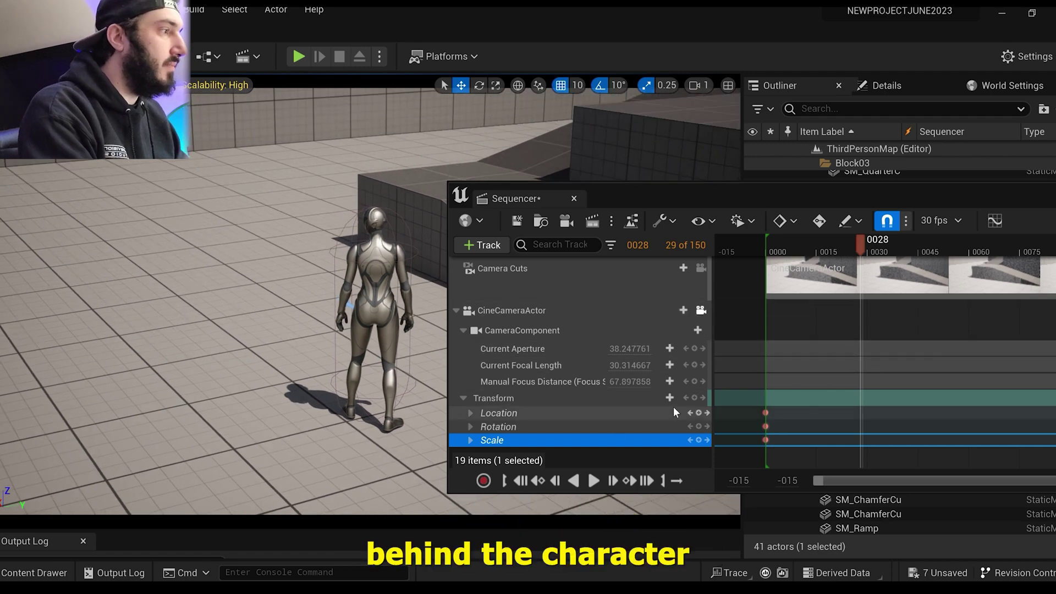
{"action": "left_click", "coordinate": [694, 399]}
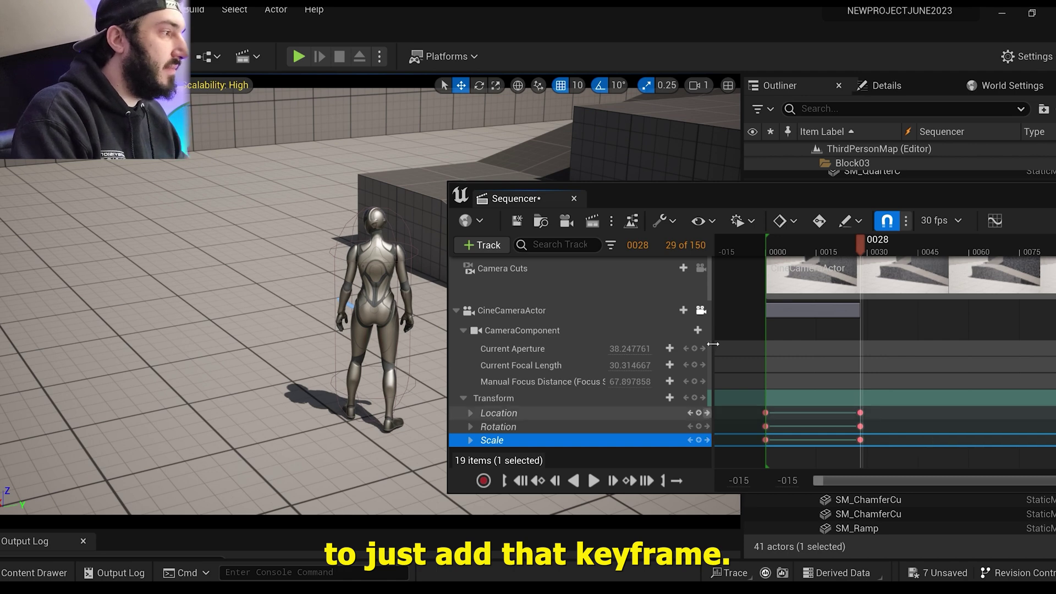
{"action": "left_click", "coordinate": [770, 239]}
{"action": "left_click_drag", "start_coordinate": [771, 238], "coordinate": [864, 259]}
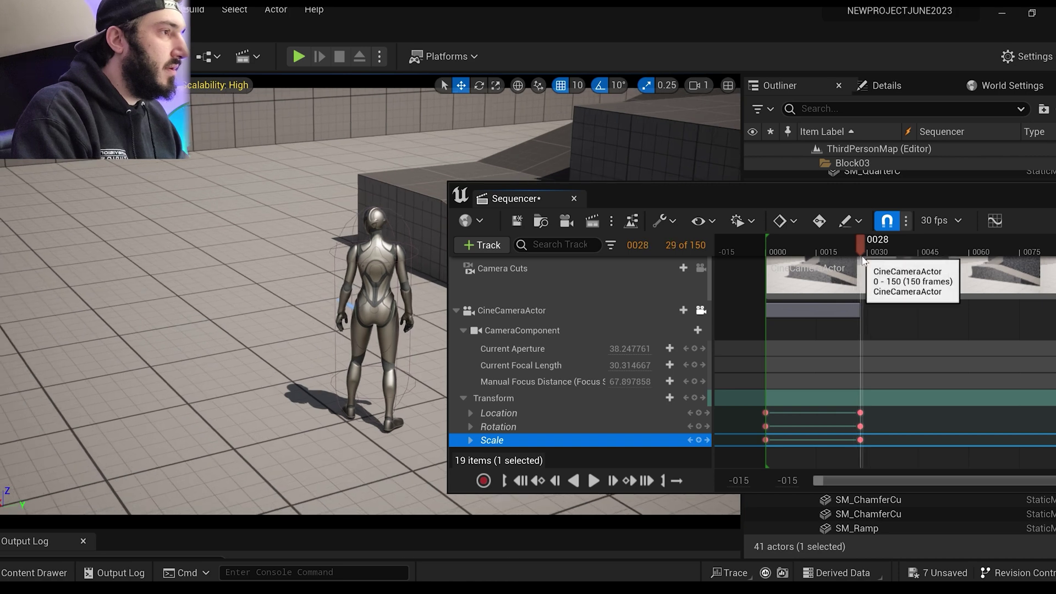
Step: Jump the view to the CineCameraActor and return the playhead to frame 0000
{"action": "left_click", "coordinate": [452, 308]}
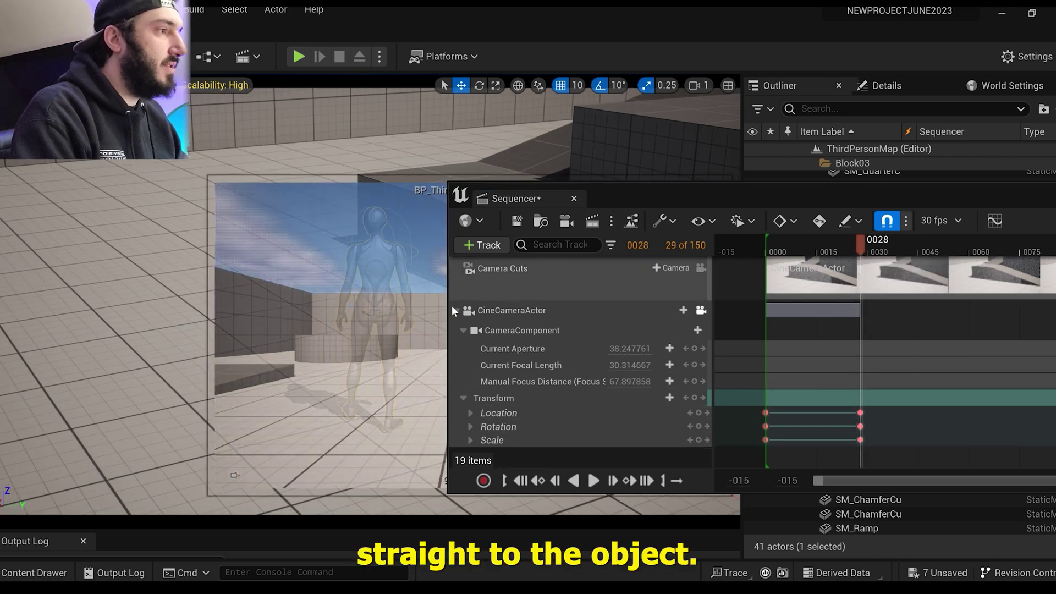
{"action": "double_click", "coordinate": [452, 311]}
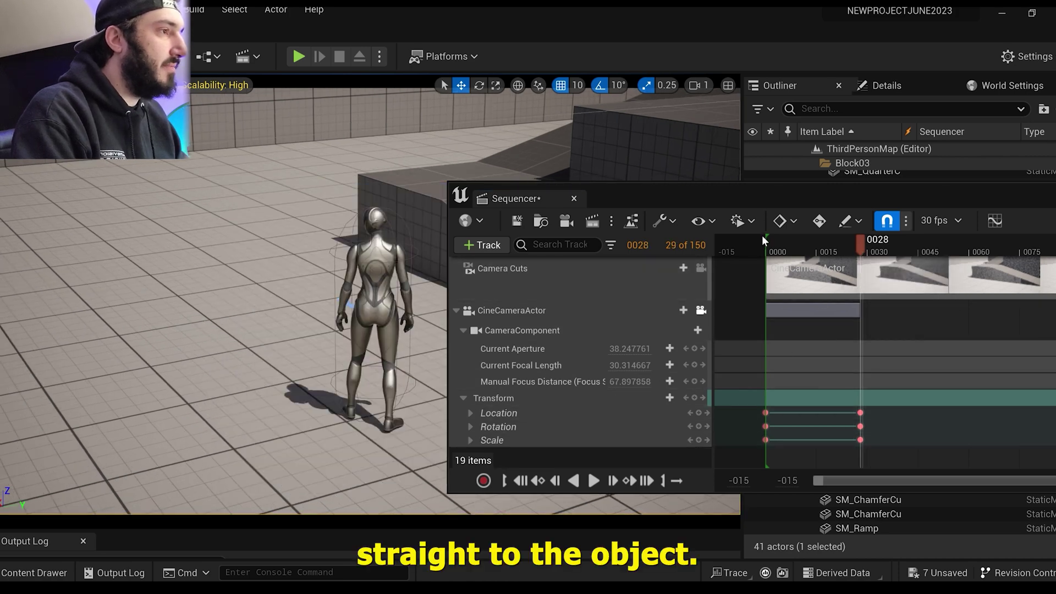
{"action": "left_click", "coordinate": [761, 236]}
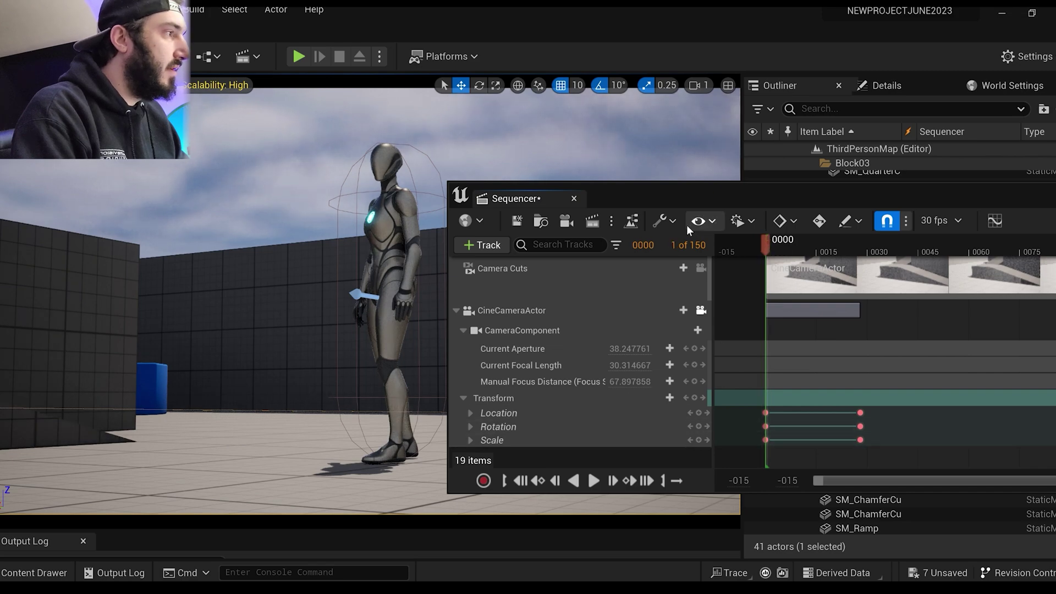
{"action": "left_click_drag", "start_coordinate": [694, 203], "coordinate": [930, 222]}
{"action": "key", "text": "space"}
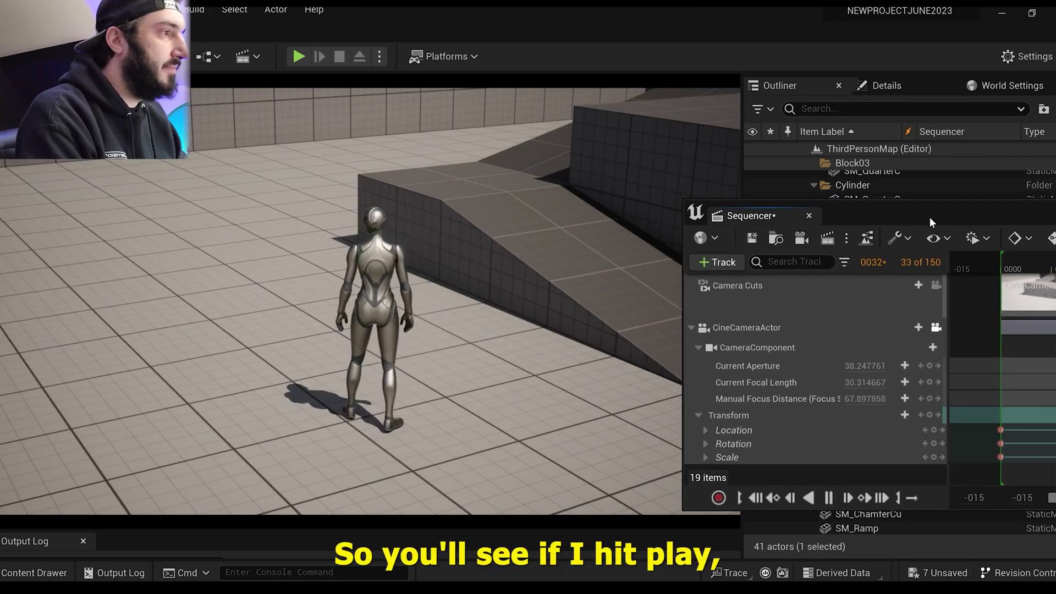
{"action": "key", "text": "space"}
{"action": "left_click_drag", "start_coordinate": [924, 206], "coordinate": [583, 223]}
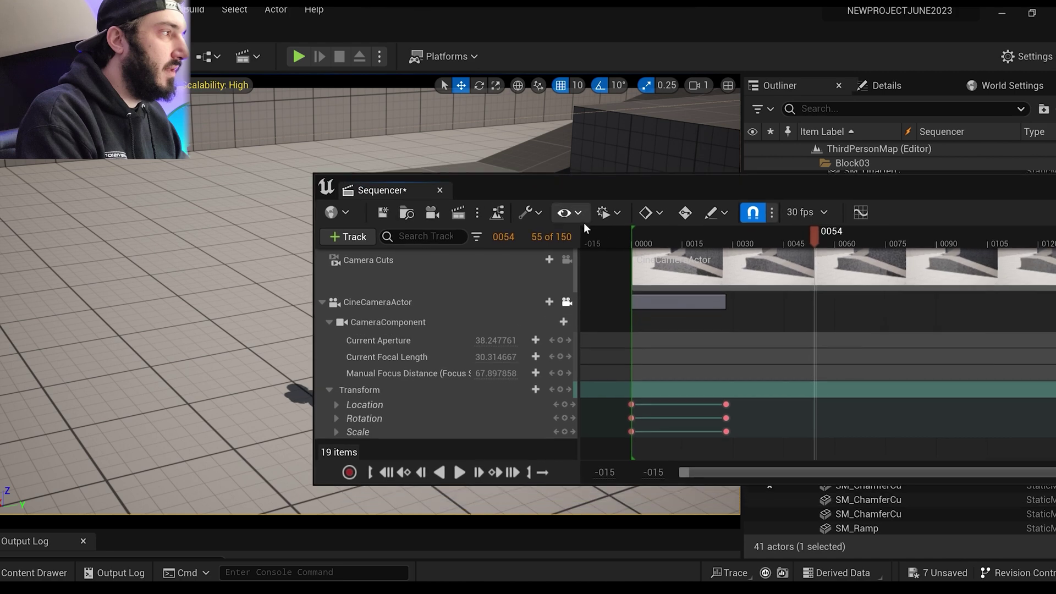
{"action": "left_click", "coordinate": [630, 238]}
{"action": "left_click_drag", "start_coordinate": [633, 189], "coordinate": [889, 236]}
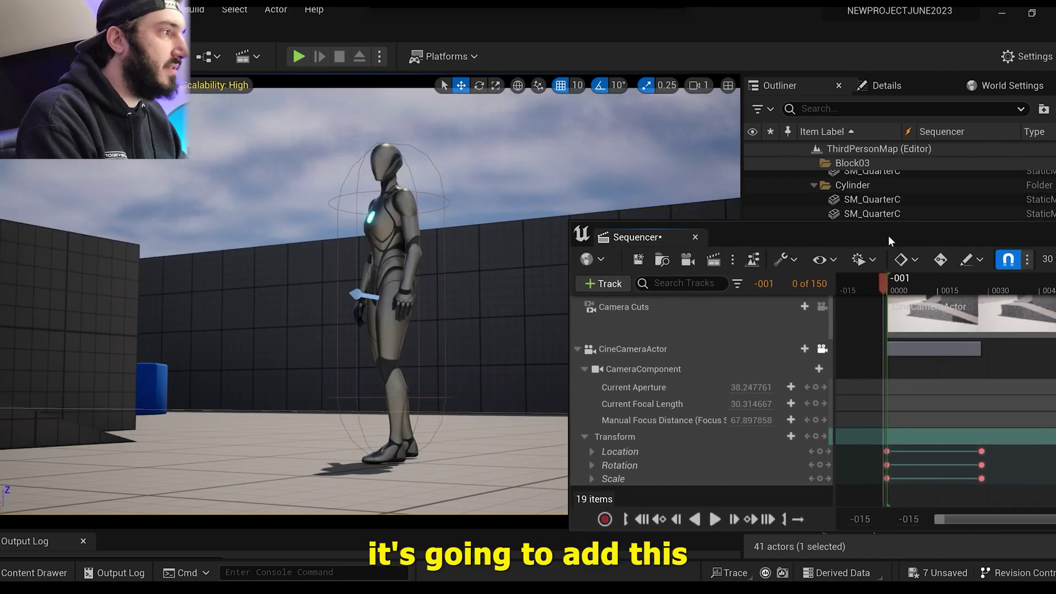
{"action": "key", "text": "space"}
{"action": "key", "text": "space"}
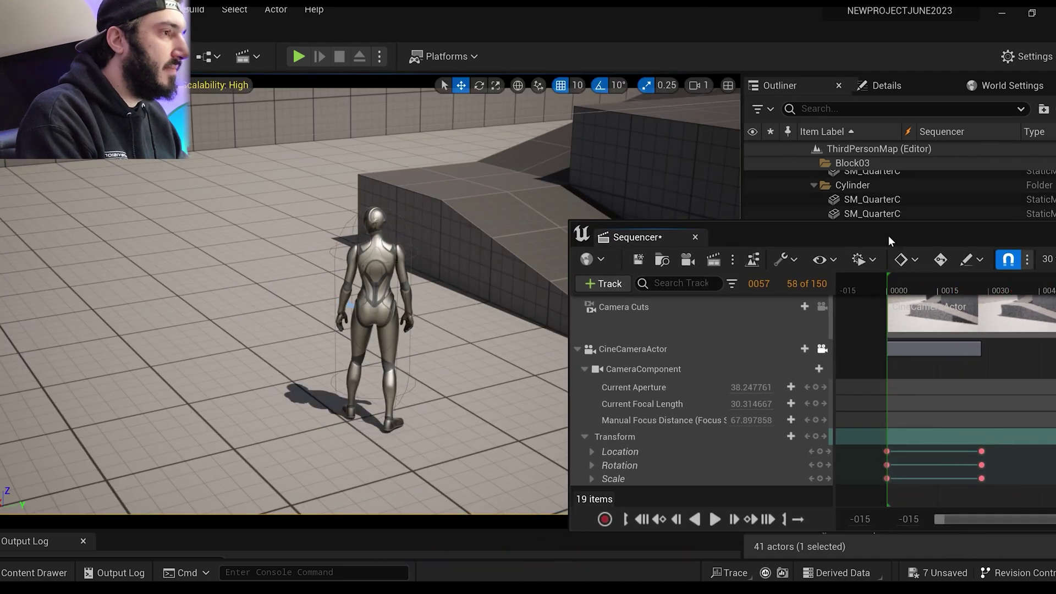
{"action": "left_click", "coordinate": [885, 278]}
{"action": "key", "text": "space"}
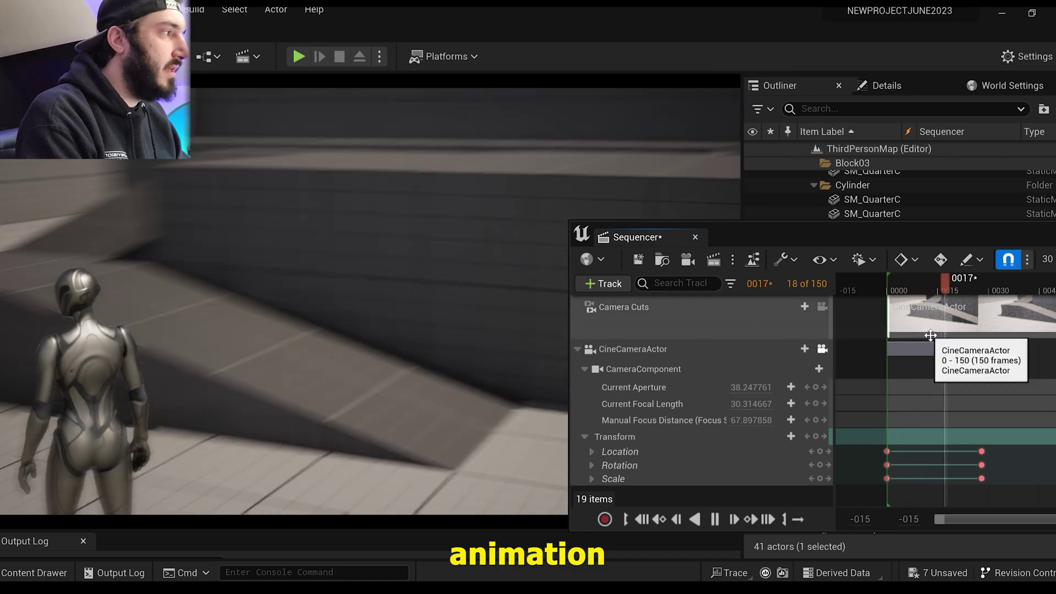
{"action": "key", "text": "space"}
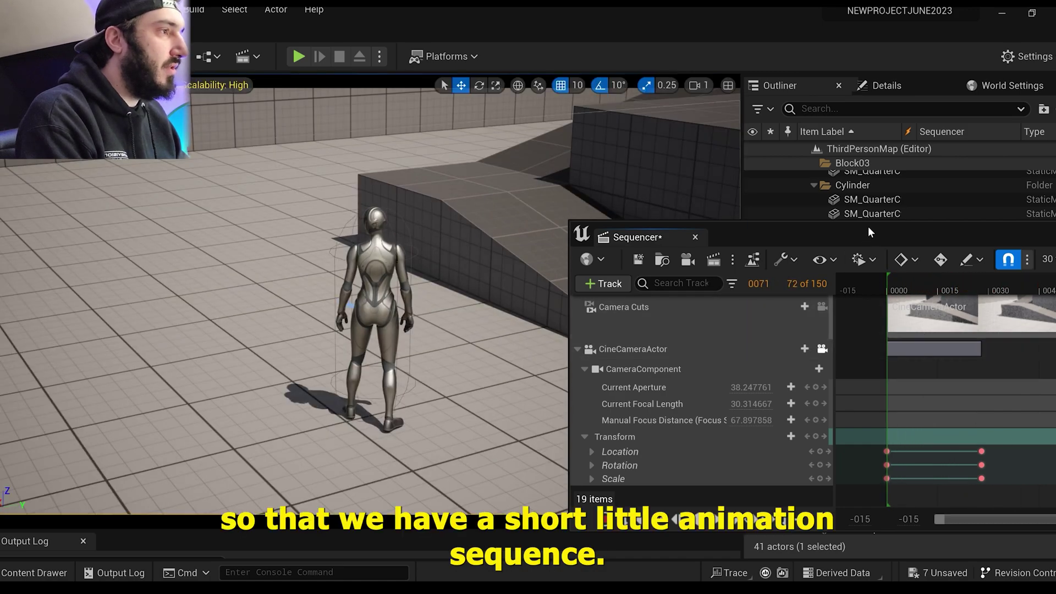
{"action": "left_click_drag", "start_coordinate": [868, 232], "coordinate": [711, 205]}
{"action": "left_click", "coordinate": [729, 255]}
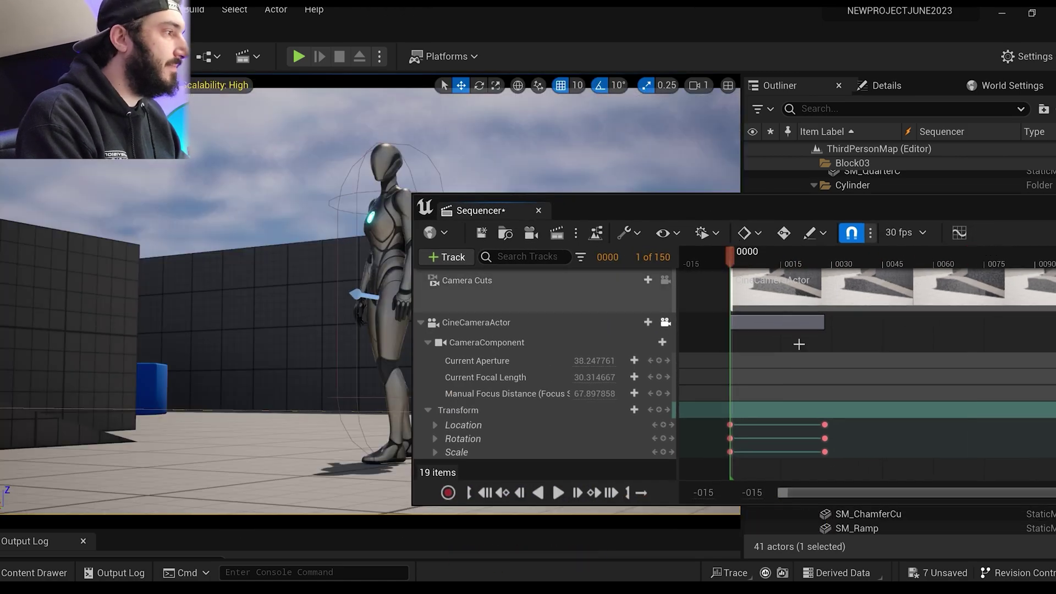
{"action": "left_click_drag", "start_coordinate": [729, 254], "coordinate": [892, 255]}
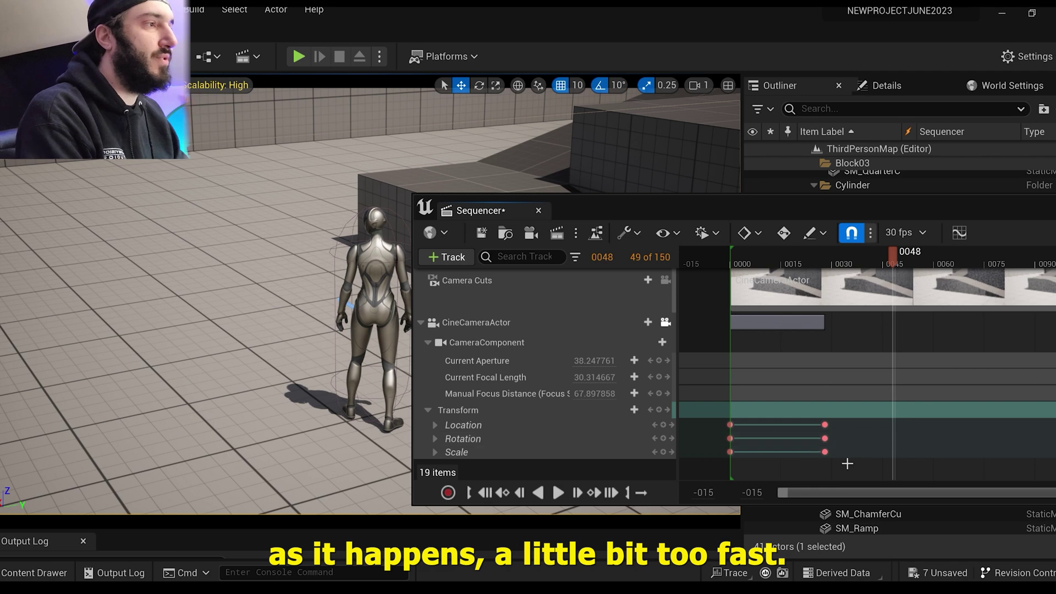
Step: Move the three end camera keys later, to about frame 0101, and play back the slower swing
{"action": "mouse_move", "coordinate": [848, 465]}
{"action": "left_mouse_down"}
{"action": "mouse_move", "coordinate": [820, 434]}
{"action": "mouse_move", "coordinate": [1053, 426]}
{"action": "mouse_move", "coordinate": [1019, 427]}
{"action": "left_mouse_up"}
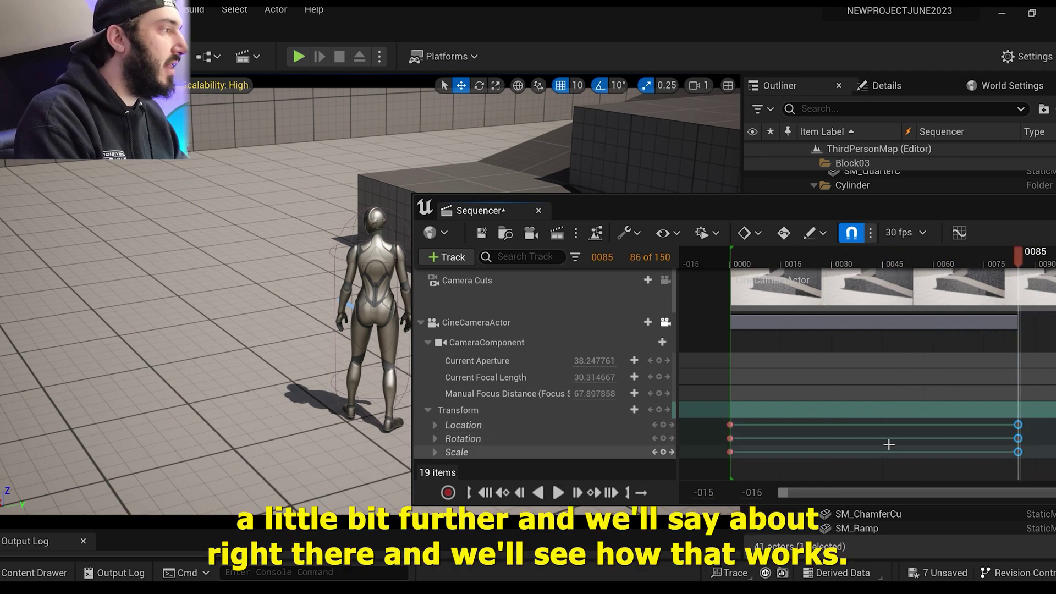
{"action": "left_click", "coordinate": [735, 250]}
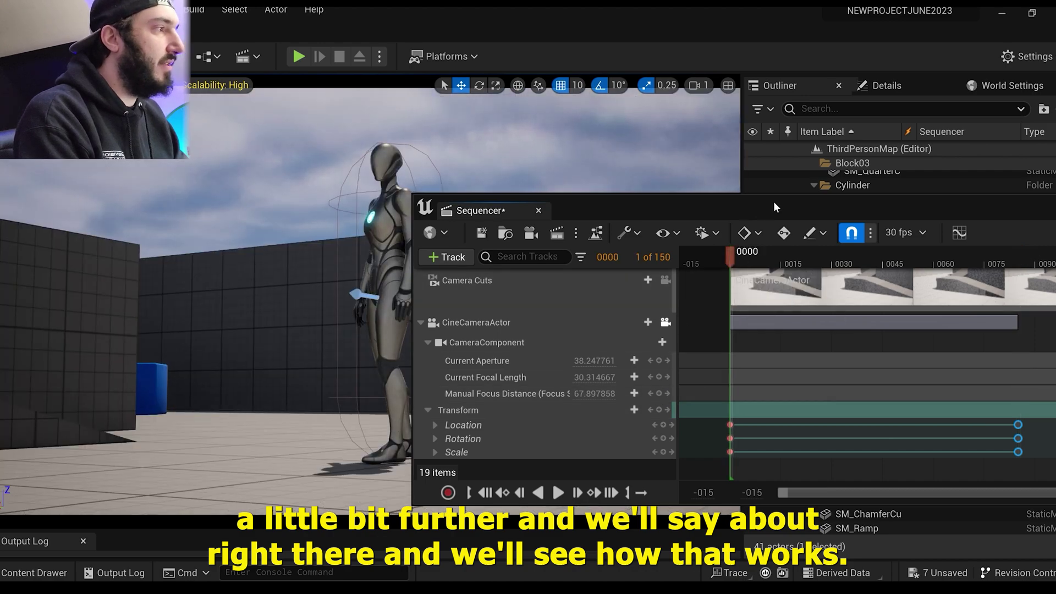
{"action": "left_click_drag", "start_coordinate": [775, 205], "coordinate": [944, 329]}
{"action": "key", "text": "space"}
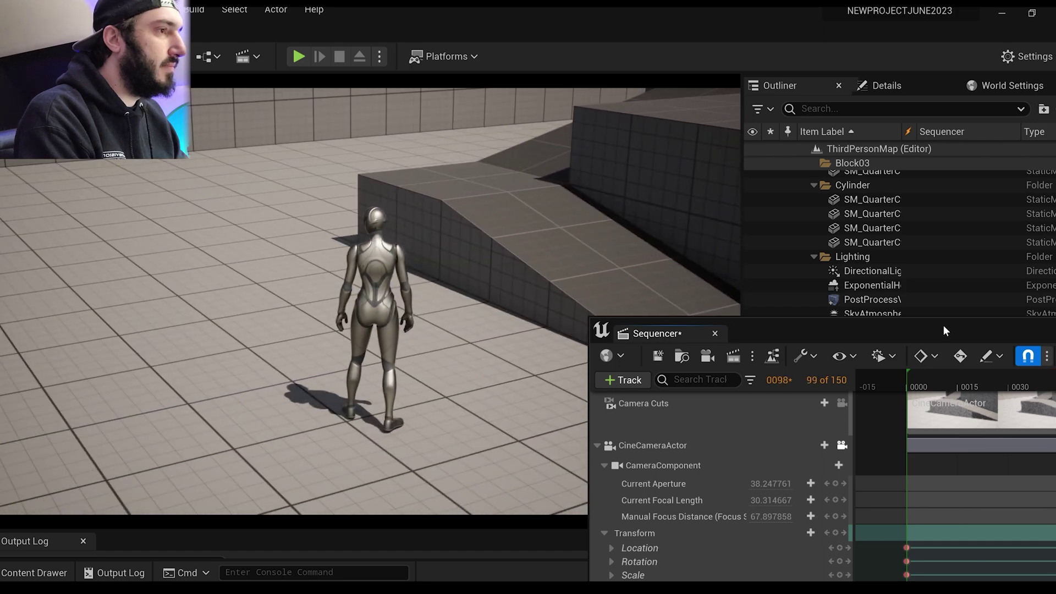
{"action": "left_click_drag", "start_coordinate": [943, 330], "coordinate": [416, 215]}
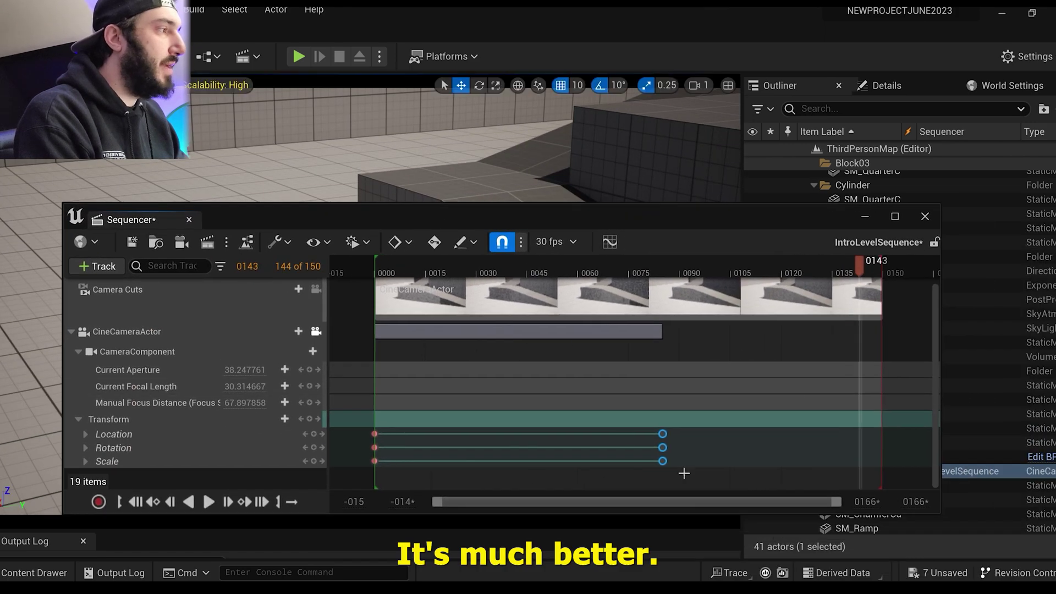
{"action": "left_click_drag", "start_coordinate": [639, 410], "coordinate": [657, 429]}
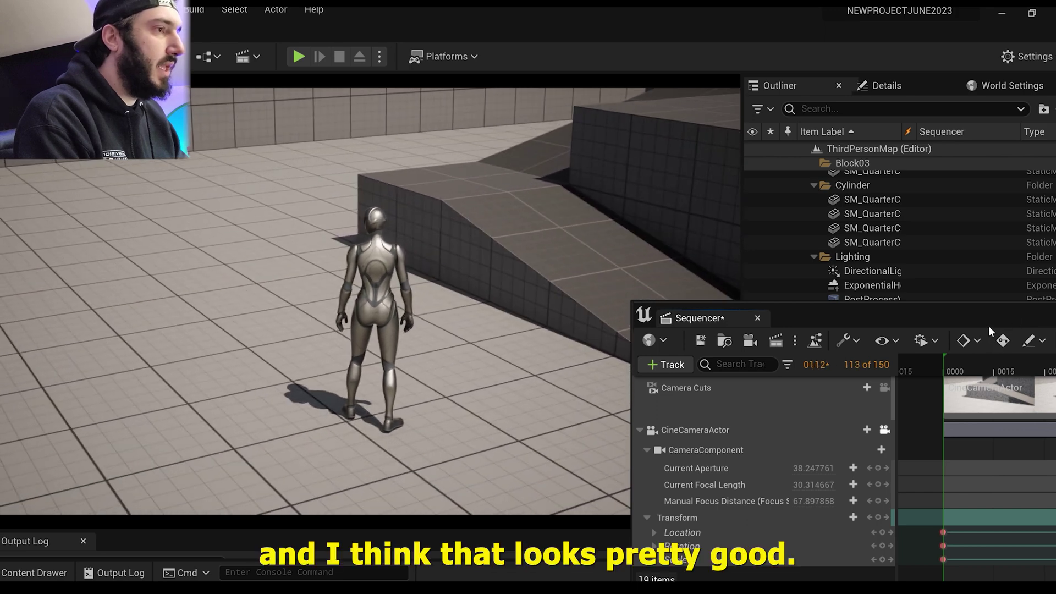
{"action": "mouse_move", "coordinate": [976, 308]}
{"action": "left_mouse_down"}
{"action": "mouse_move", "coordinate": [866, 309]}
{"action": "mouse_move", "coordinate": [638, 257]}
{"action": "left_mouse_up"}
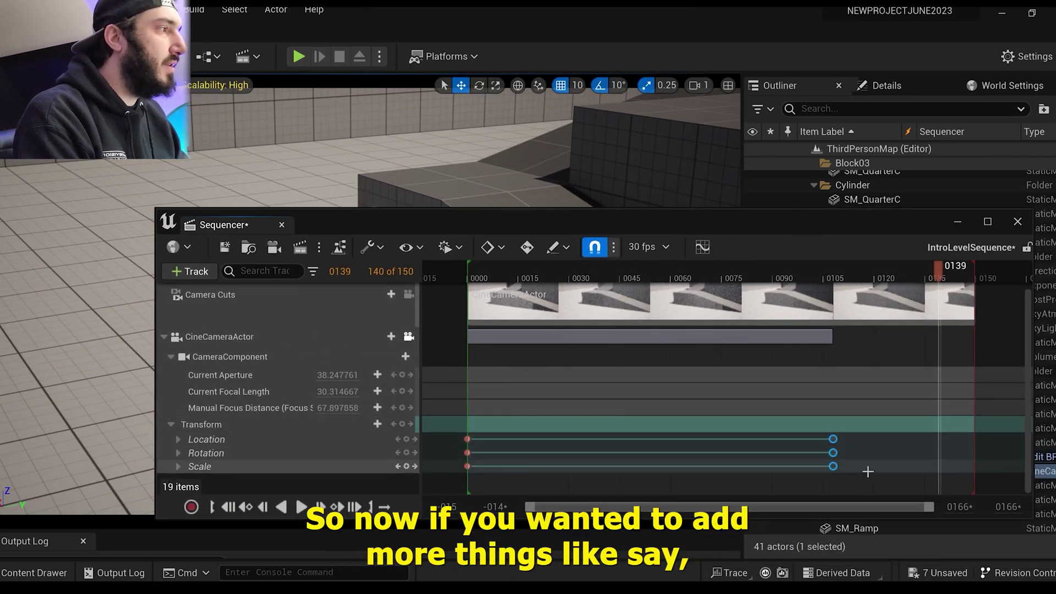
{"action": "left_click_drag", "start_coordinate": [833, 438], "coordinate": [712, 439]}
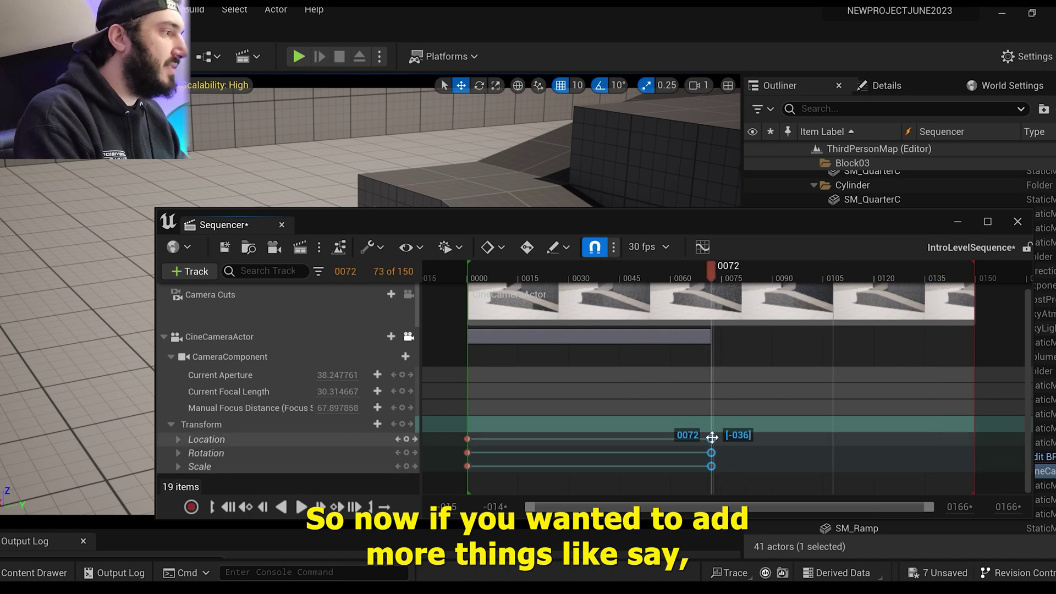
{"action": "left_click", "coordinate": [930, 272]}
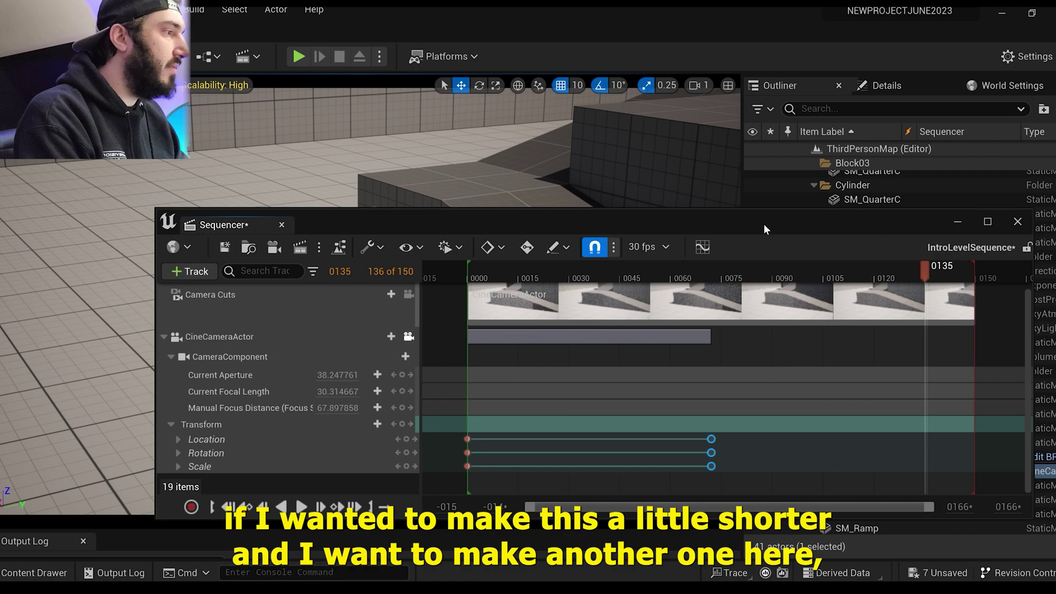
{"action": "left_click_drag", "start_coordinate": [764, 223], "coordinate": [1043, 287]}
{"action": "right_click_drag", "start_coordinate": [275, 276], "coordinate": [231, 275]}
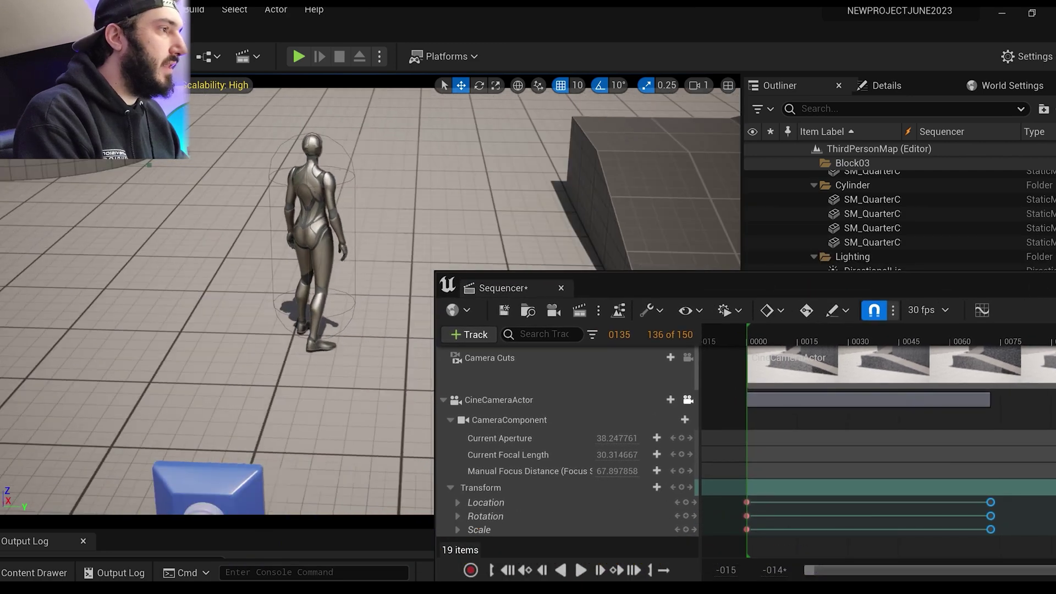
{"action": "scroll", "coordinate": [370, 301], "scroll_direction": "down", "scroll_amount": 2}
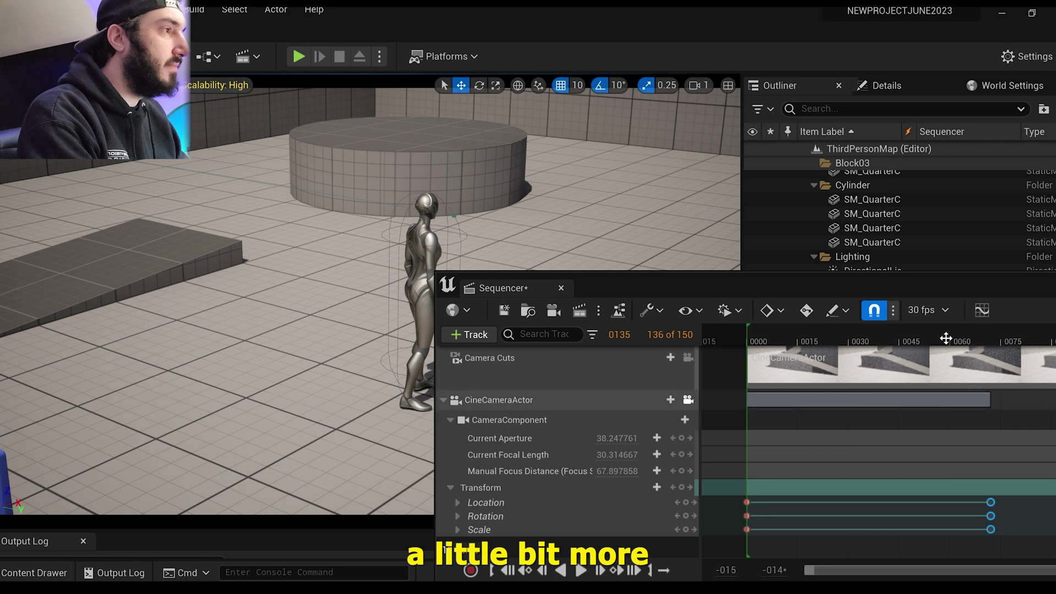
{"action": "left_click_drag", "start_coordinate": [937, 289], "coordinate": [826, 220]}
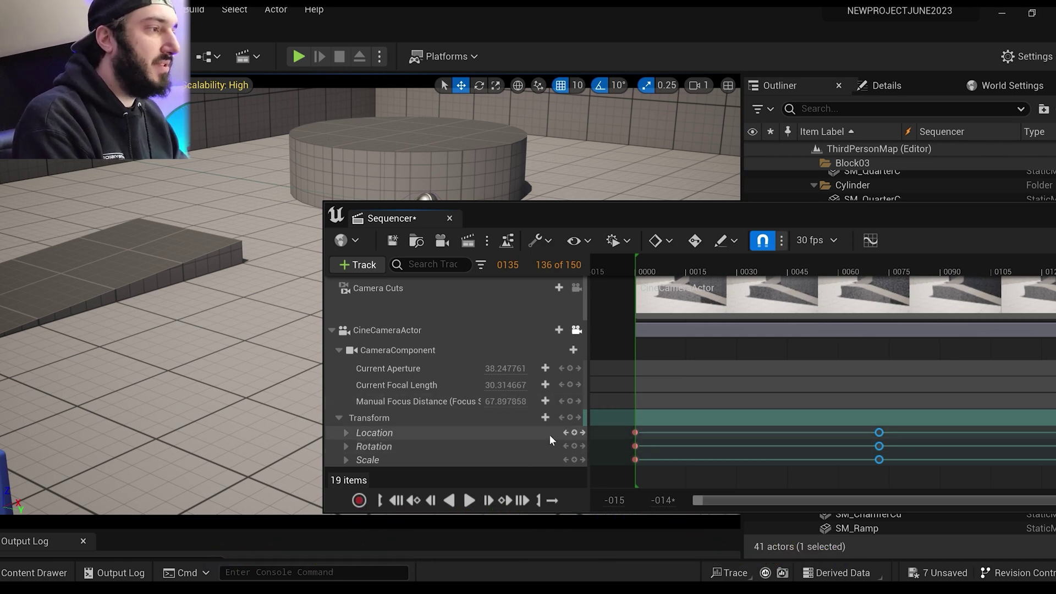
{"action": "left_click_drag", "start_coordinate": [602, 216], "coordinate": [569, 203]}
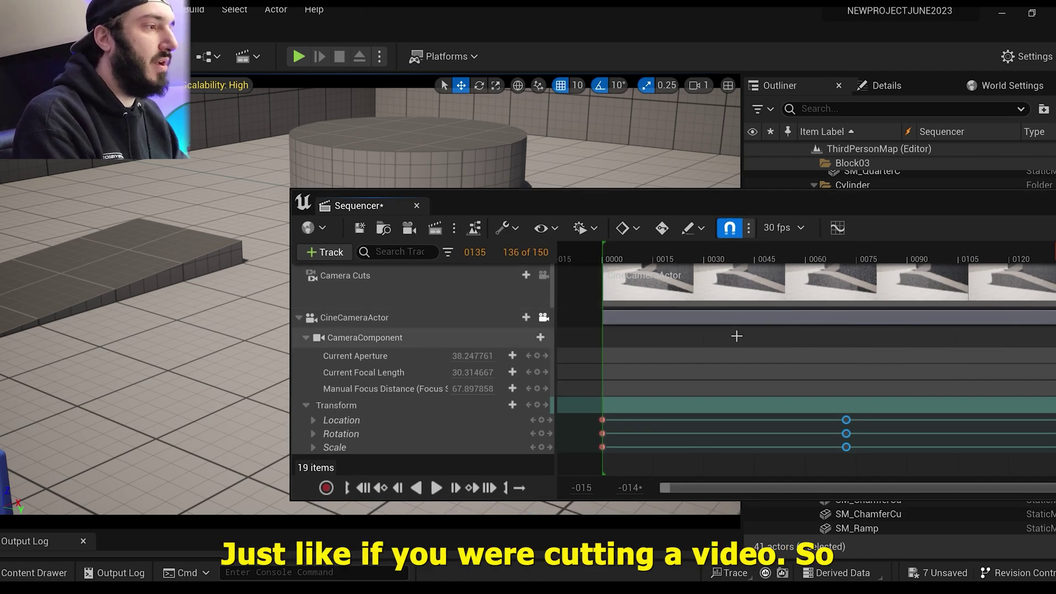
{"action": "left_click_drag", "start_coordinate": [725, 202], "coordinate": [647, 198]}
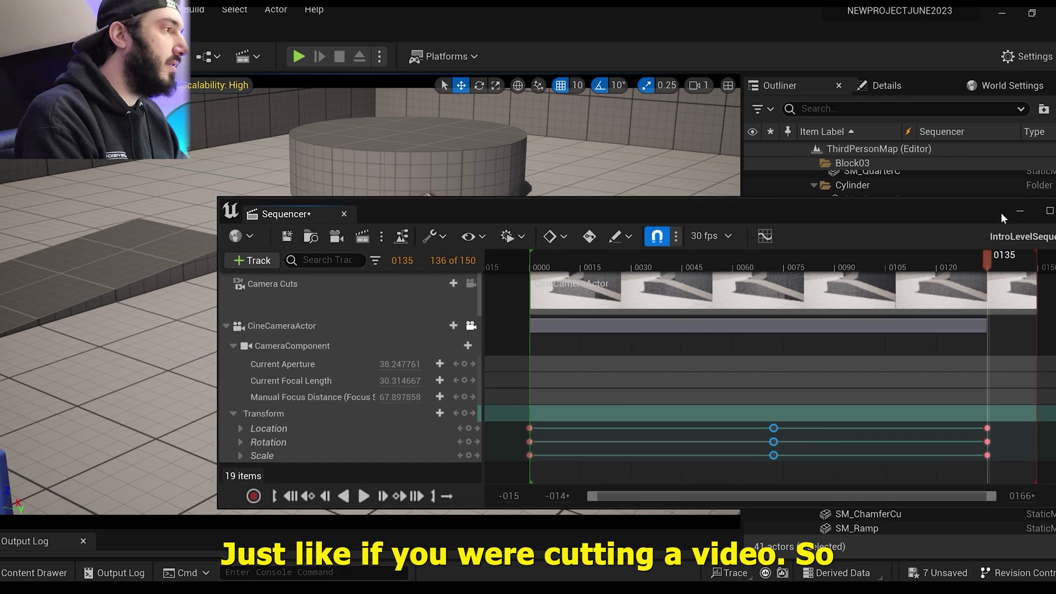
{"action": "left_click", "coordinate": [1016, 213]}
{"action": "mouse_move", "coordinate": [639, 590]}
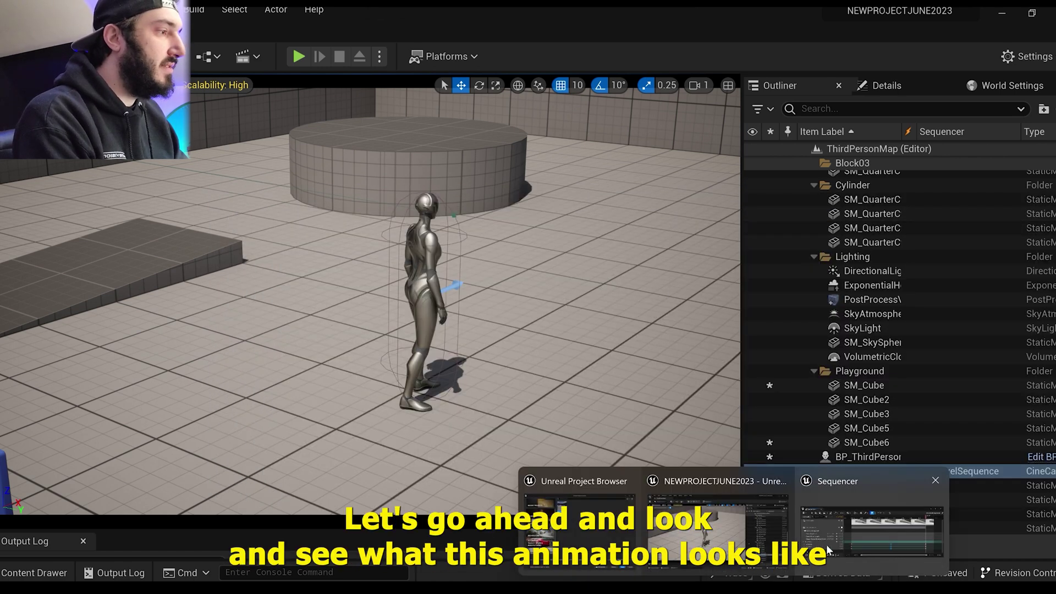
{"action": "left_click", "coordinate": [830, 539]}
{"action": "left_click", "coordinate": [528, 252]}
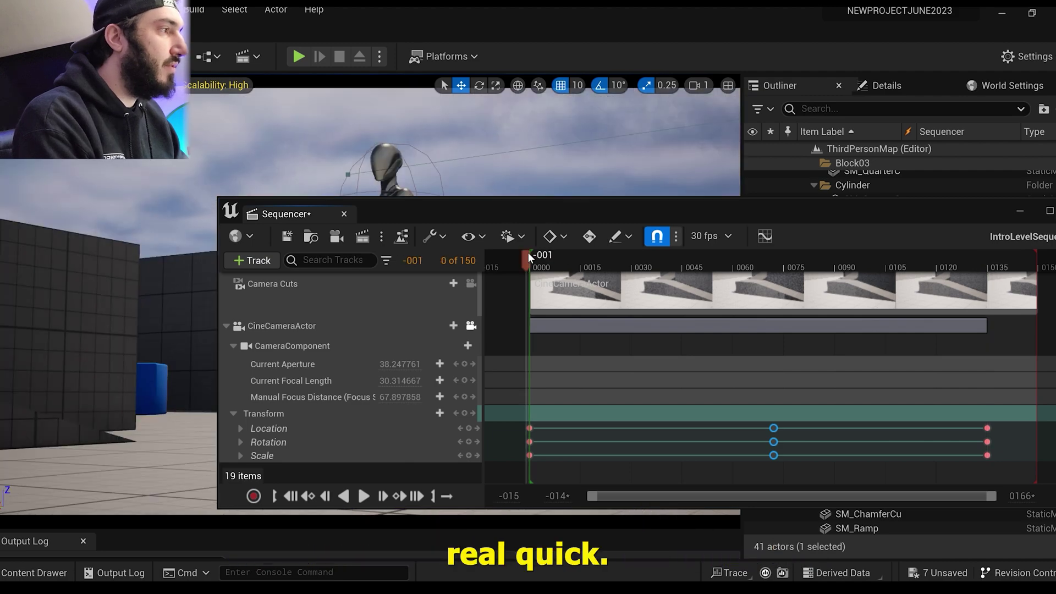
{"action": "left_click_drag", "start_coordinate": [320, 214], "coordinate": [794, 405]}
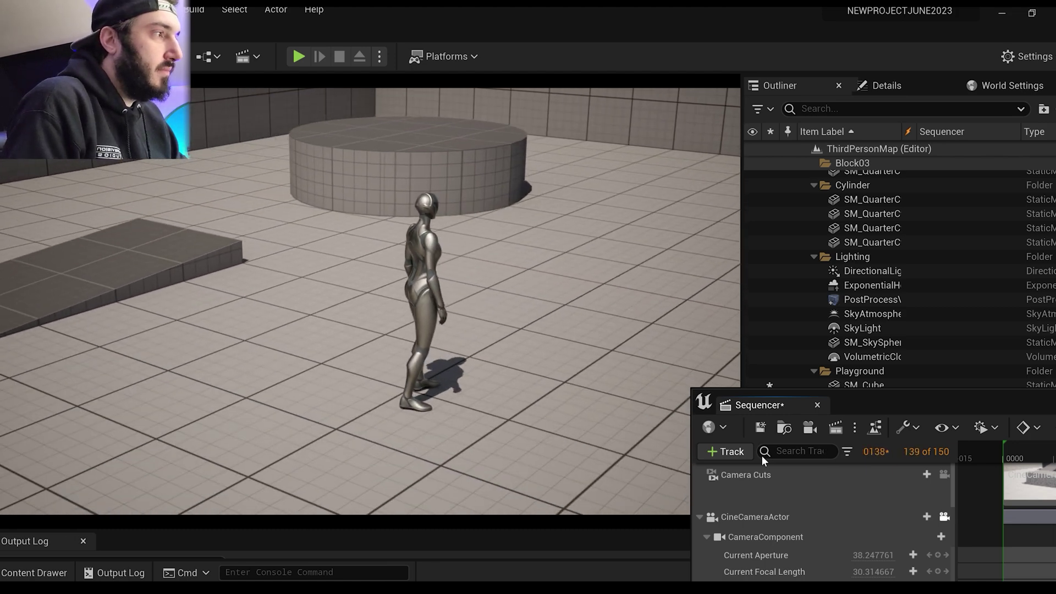
{"action": "left_click_drag", "start_coordinate": [866, 408], "coordinate": [385, 208]}
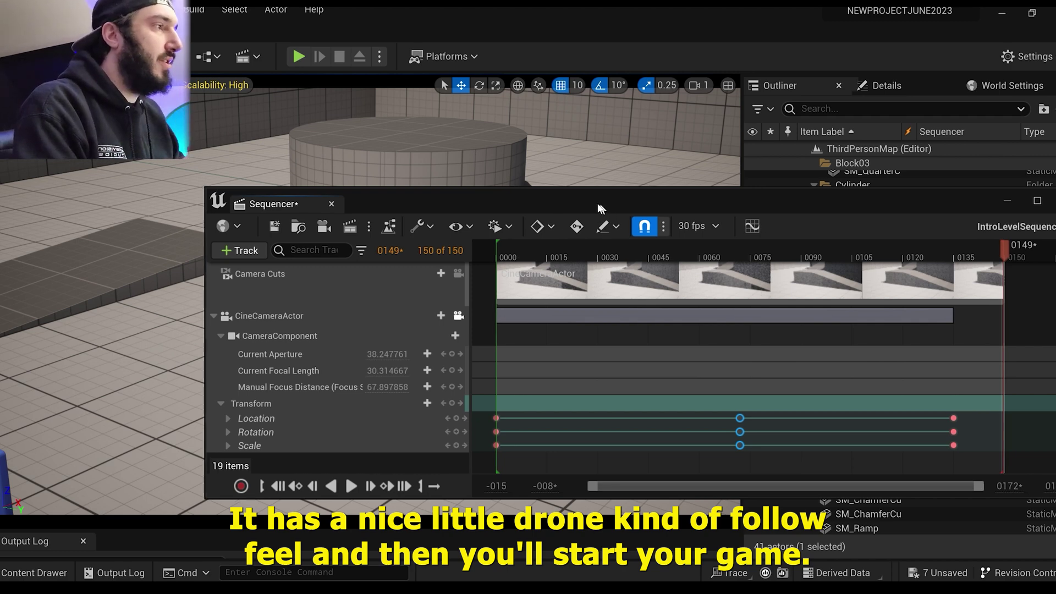
{"action": "left_click_drag", "start_coordinate": [605, 204], "coordinate": [563, 201]}
{"action": "left_click_drag", "start_coordinate": [629, 203], "coordinate": [707, 269]}
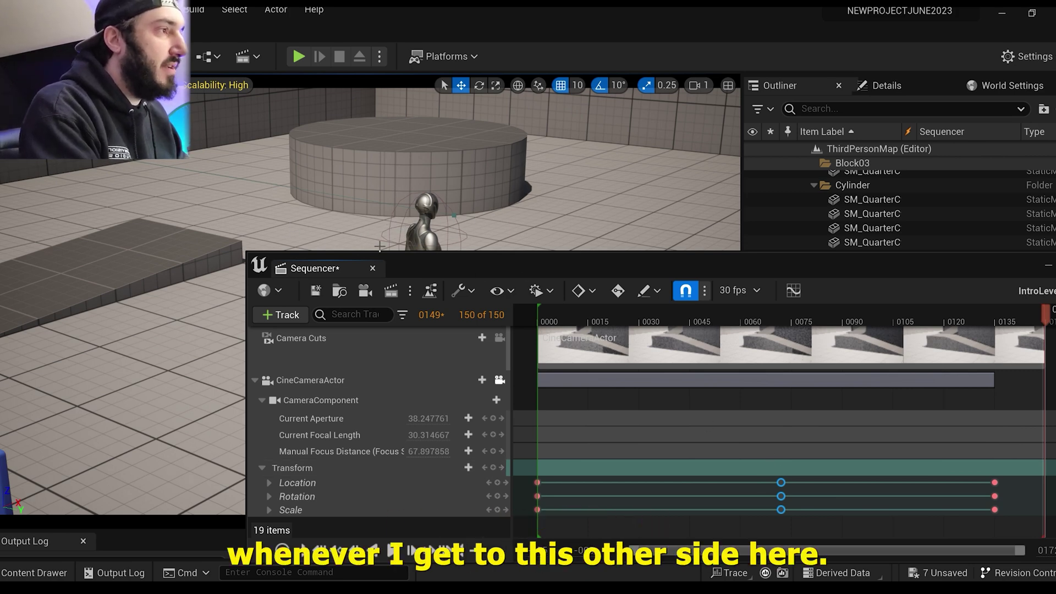
{"action": "left_click_drag", "start_coordinate": [729, 268], "coordinate": [706, 255]}
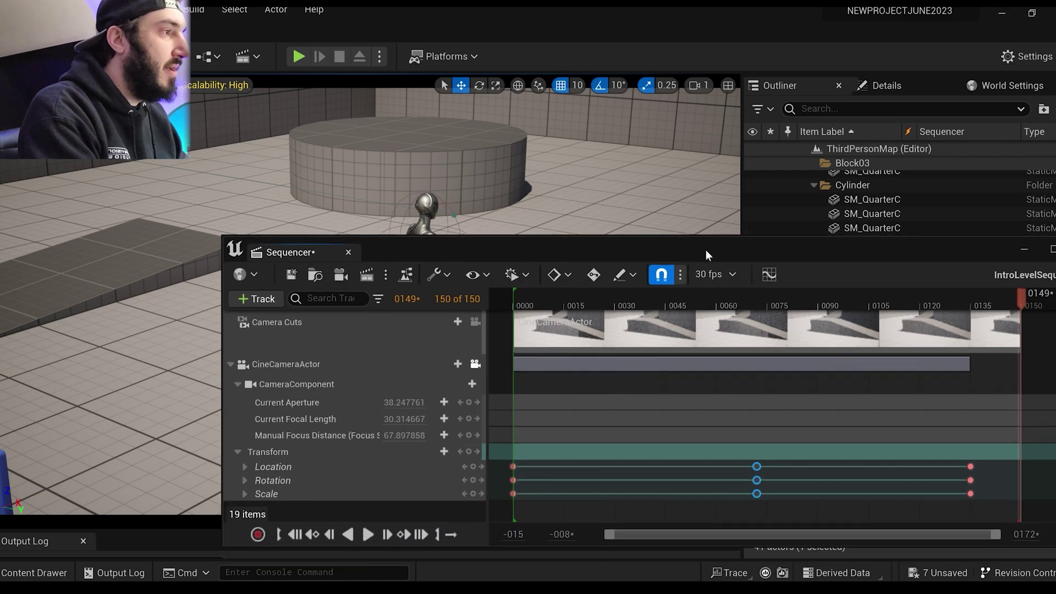
{"action": "left_click", "coordinate": [801, 304]}
{"action": "mouse_move", "coordinate": [754, 306]}
{"action": "left_mouse_down"}
{"action": "mouse_move", "coordinate": [599, 306]}
{"action": "mouse_move", "coordinate": [744, 306]}
{"action": "left_mouse_up"}
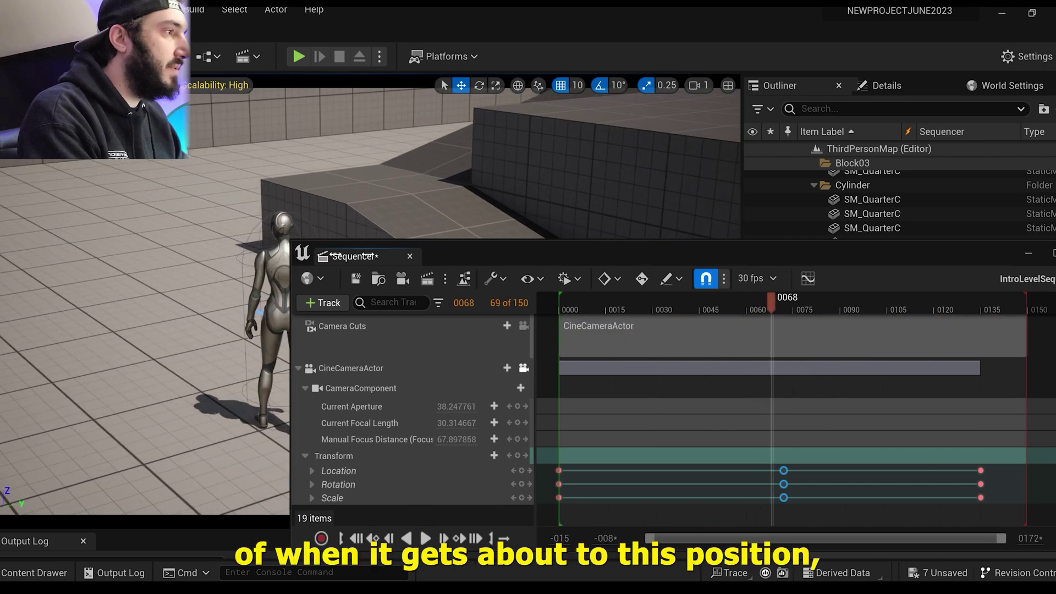
Step: Paste the copied Location/Rotation/Scale camera keys at frame 66 and play back to check the pause
{"action": "left_click_drag", "start_coordinate": [222, 264], "coordinate": [587, 263]}
{"action": "mouse_move", "coordinate": [778, 258]}
{"action": "left_mouse_down"}
{"action": "mouse_move", "coordinate": [719, 150]}
{"action": "mouse_move", "coordinate": [739, 67]}
{"action": "left_mouse_up"}
{"action": "scroll", "coordinate": [819, 303], "scroll_direction": "down", "scroll_amount": 1}
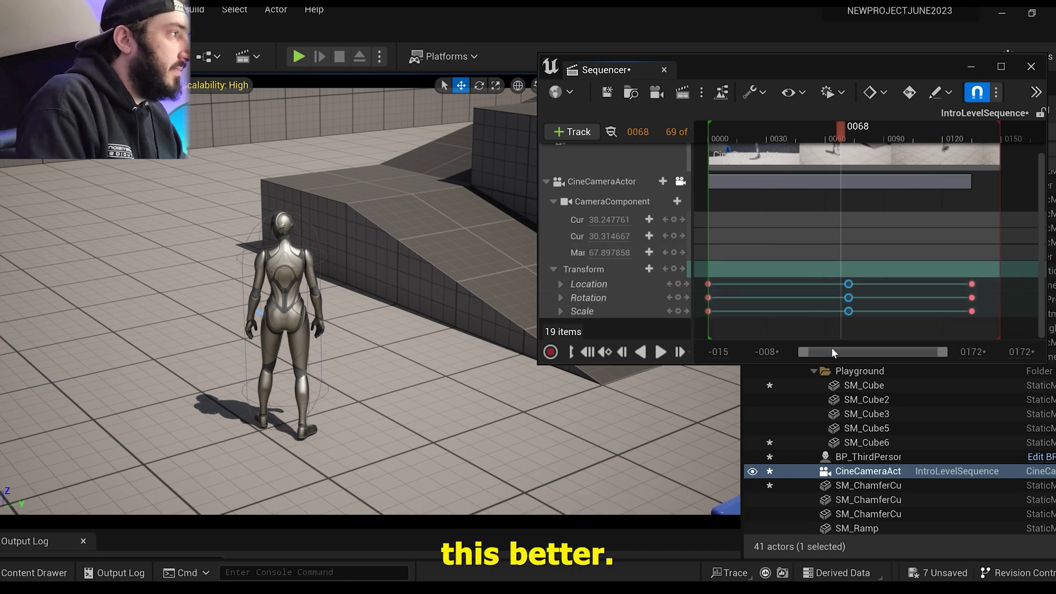
{"action": "mouse_move", "coordinate": [841, 128]}
{"action": "left_mouse_down"}
{"action": "mouse_move", "coordinate": [732, 139]}
{"action": "mouse_move", "coordinate": [850, 160]}
{"action": "left_mouse_up"}
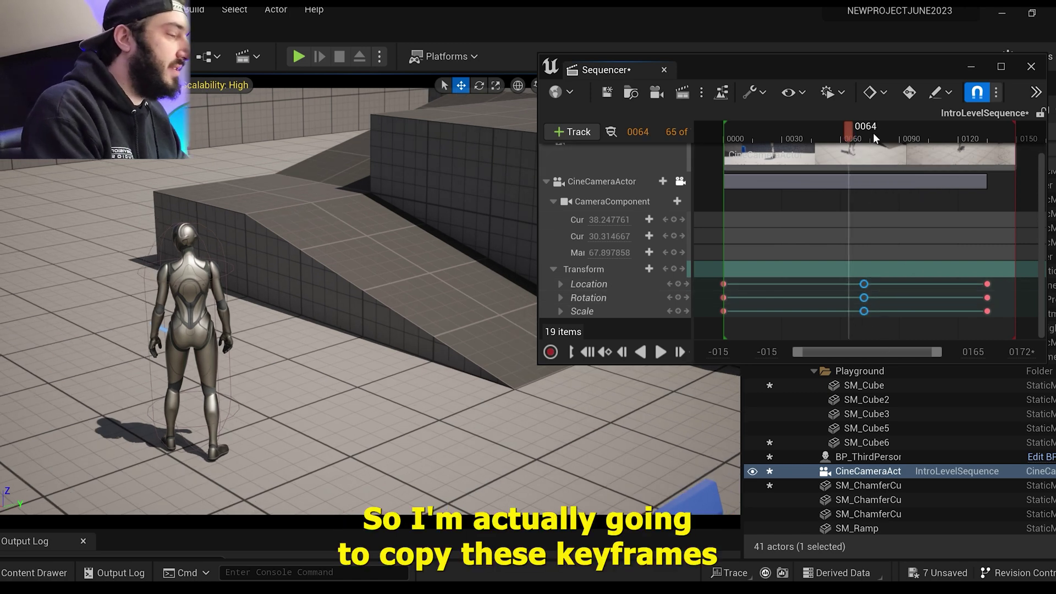
{"action": "left_click_drag", "start_coordinate": [876, 137], "coordinate": [853, 127]}
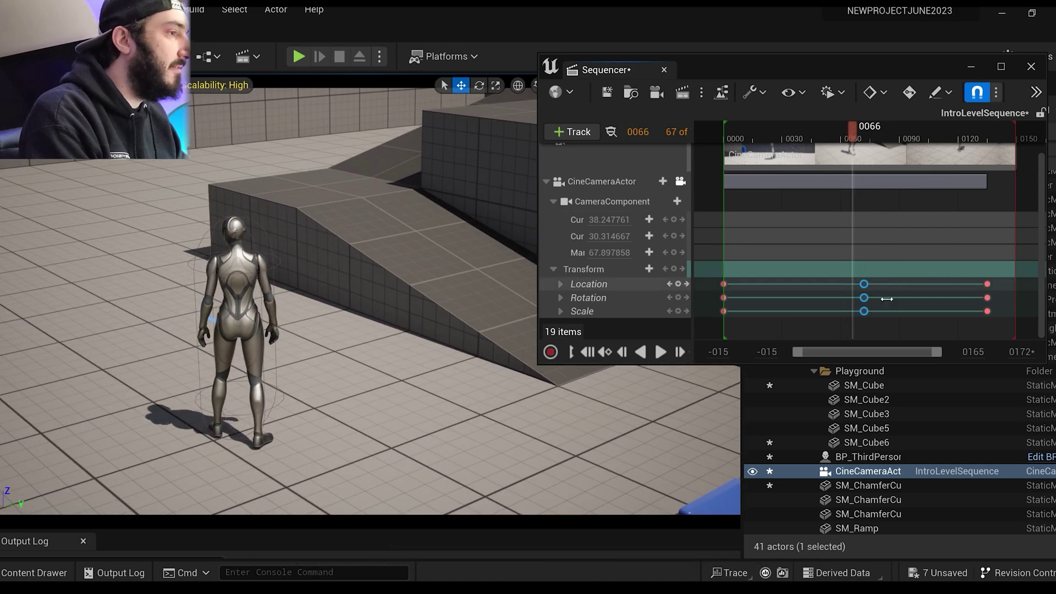
{"action": "key", "text": "ctrl+v"}
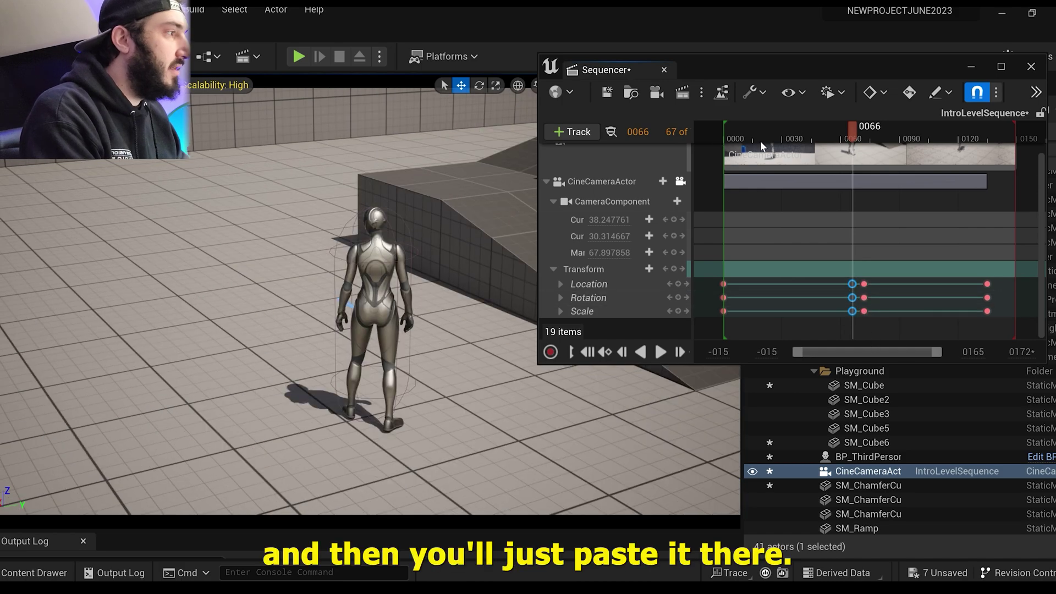
{"action": "left_click", "coordinate": [836, 127]}
{"action": "key", "text": "space"}
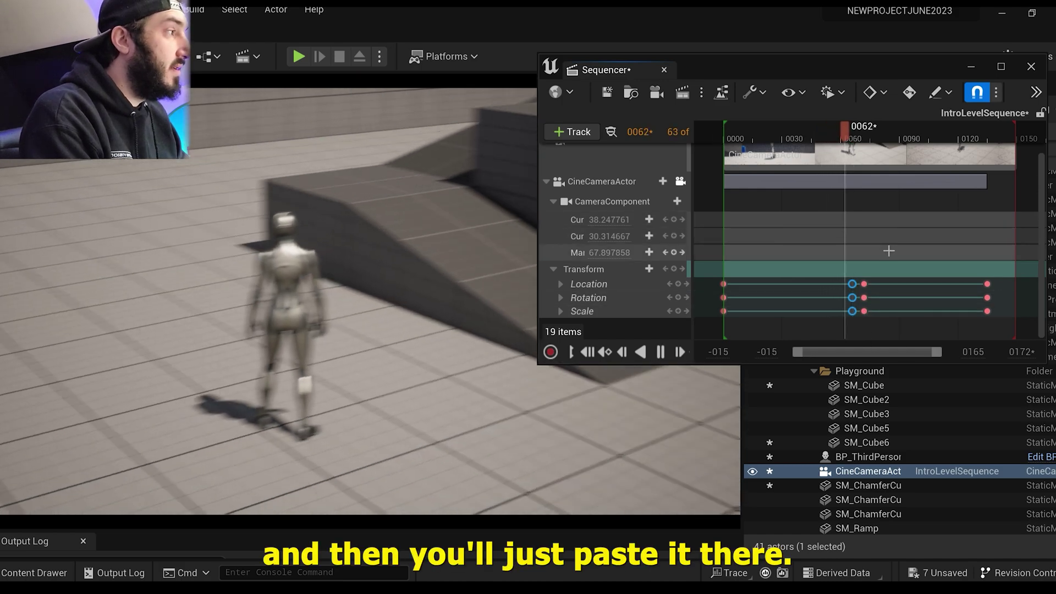
{"action": "key", "text": "space"}
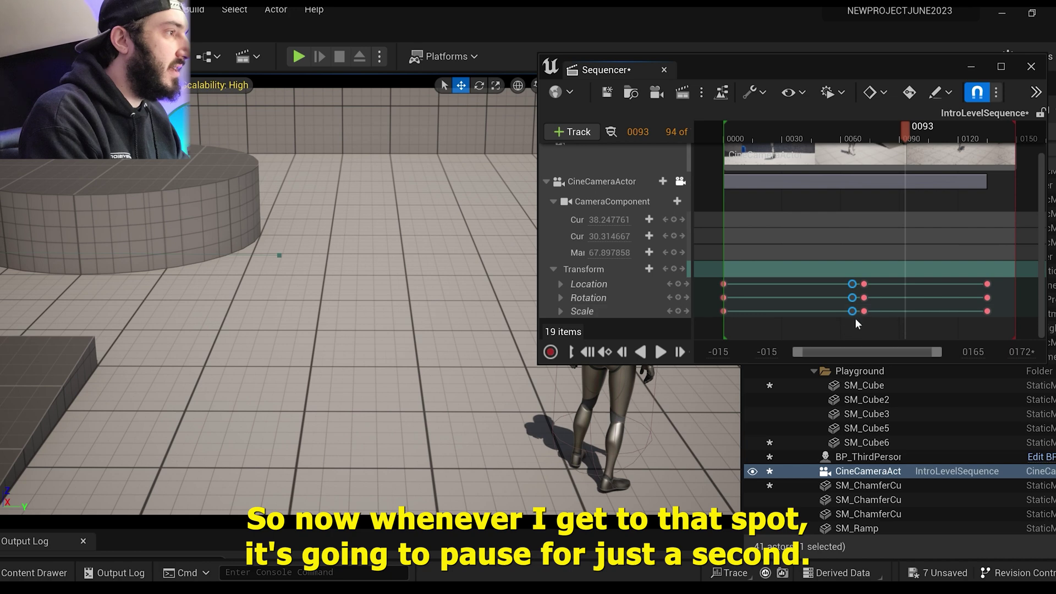
Step: Drag the pasted middle keys later to about frame 0098 and replay the longer pause
{"action": "left_click", "coordinate": [847, 281]}
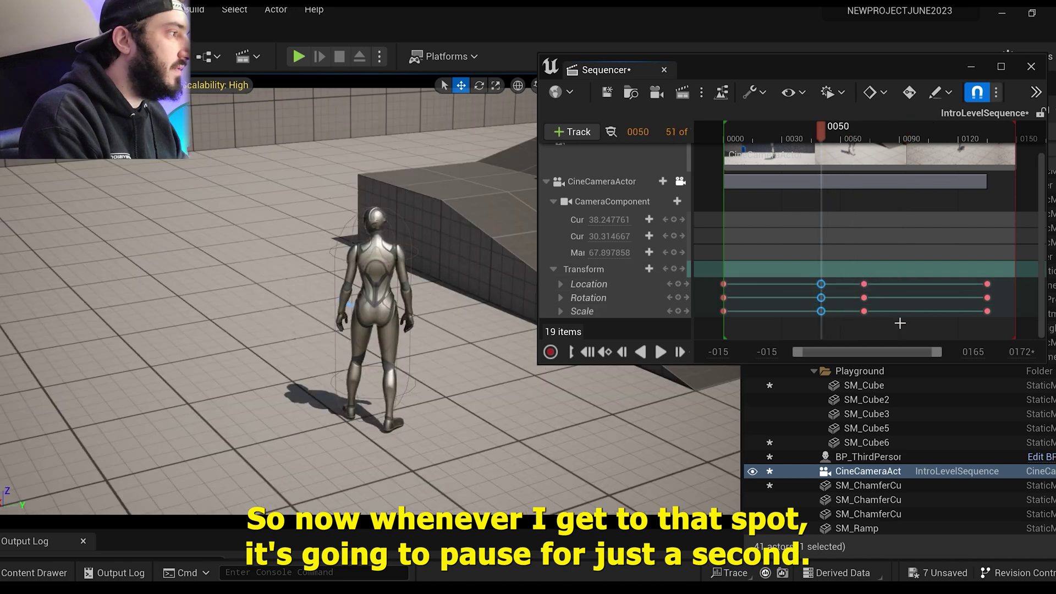
{"action": "left_click_drag", "start_coordinate": [864, 284], "coordinate": [911, 279]}
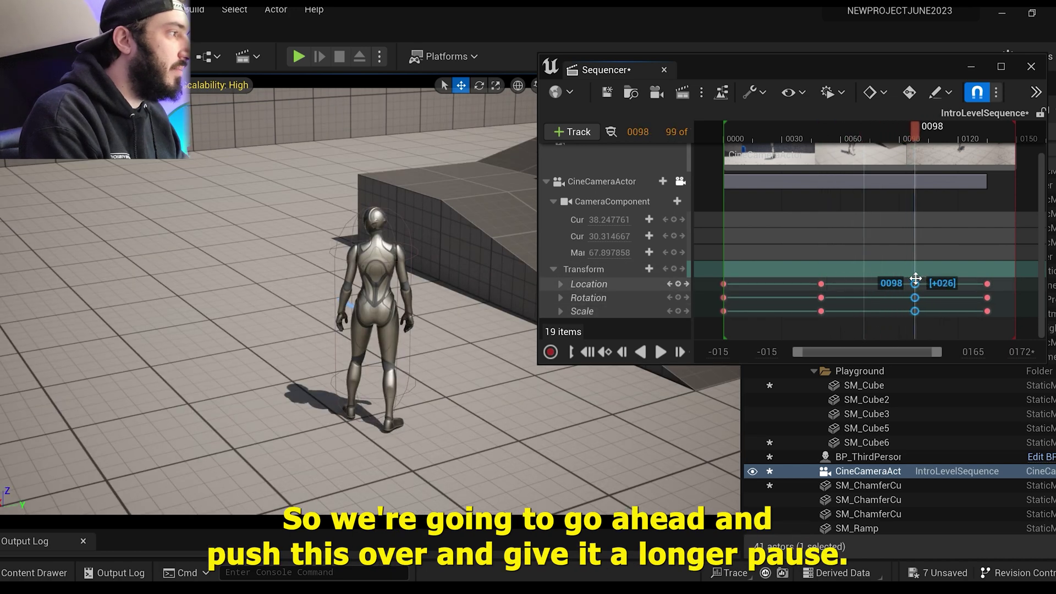
{"action": "left_click", "coordinate": [733, 137]}
{"action": "key", "text": "space"}
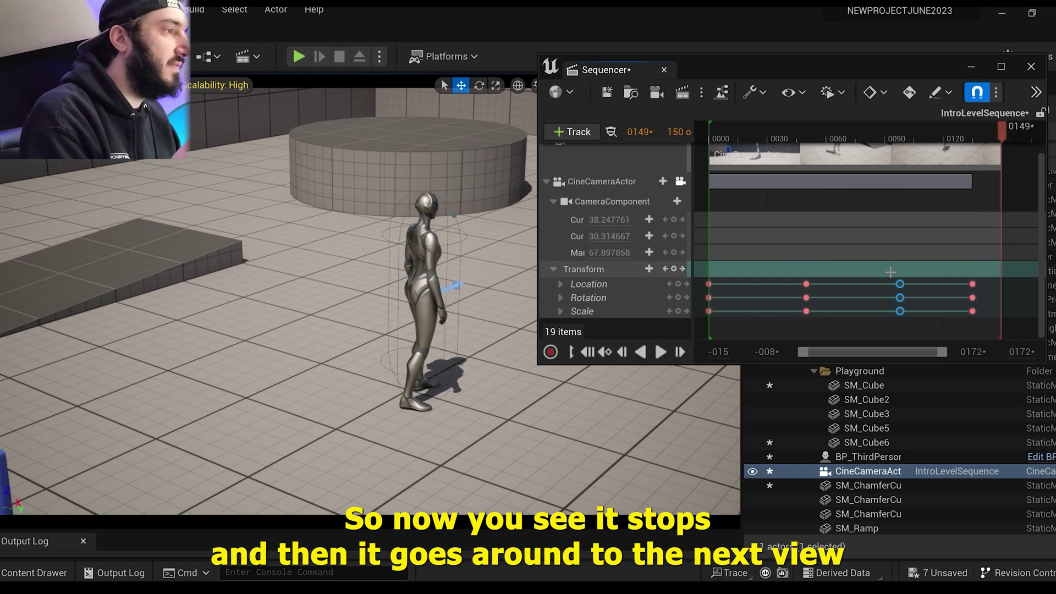
Step: Replay the sequence, move the level view close behind the character, and maximize the Sequencer
{"action": "key", "text": "space"}
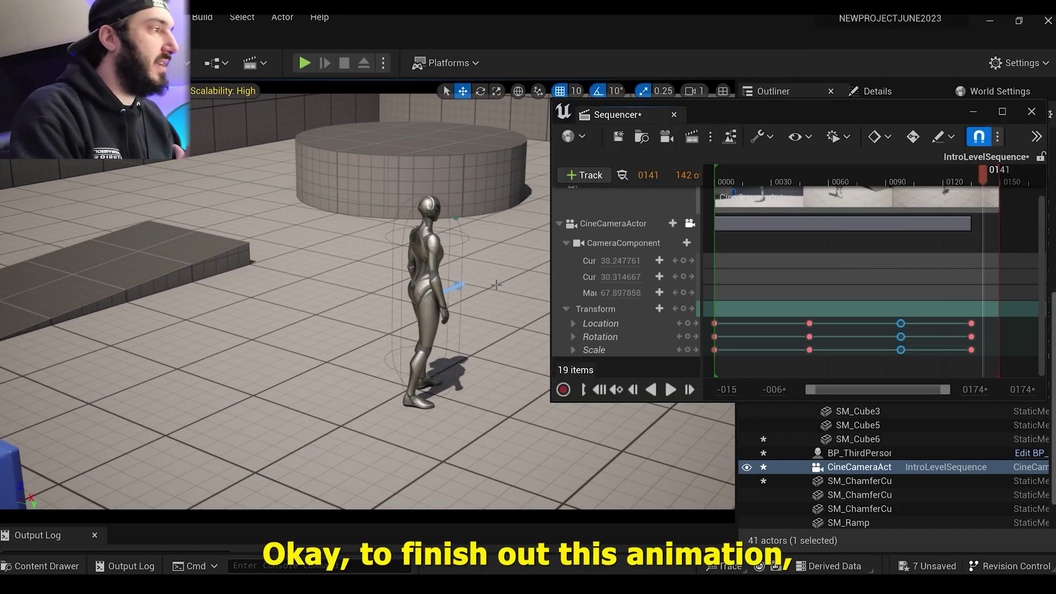
{"action": "right_click_drag", "start_coordinate": [496, 284], "coordinate": [496, 285]}
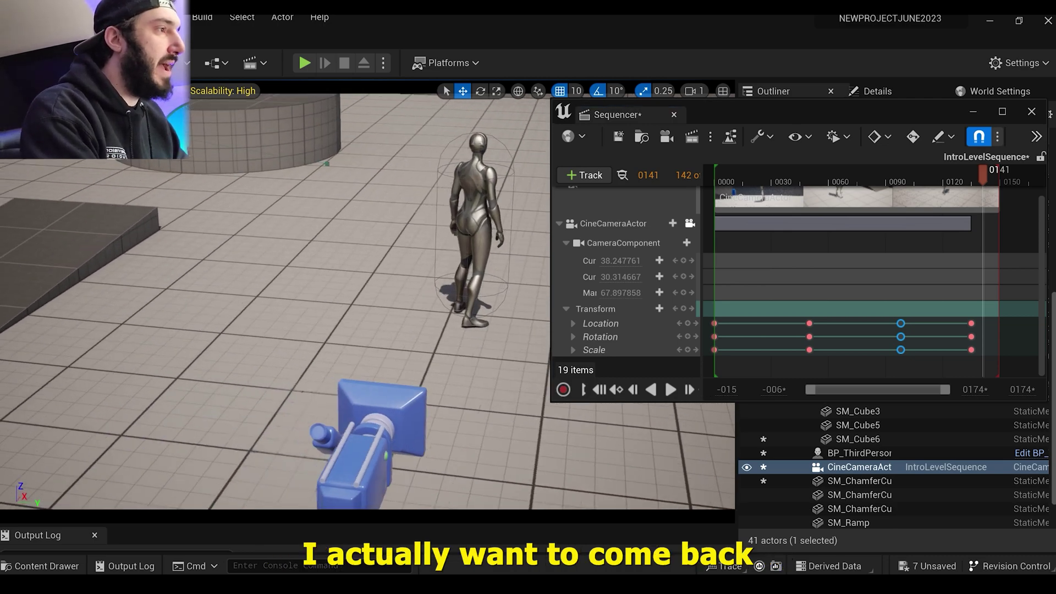
{"action": "right_click_drag", "start_coordinate": [367, 301], "coordinate": [368, 301]}
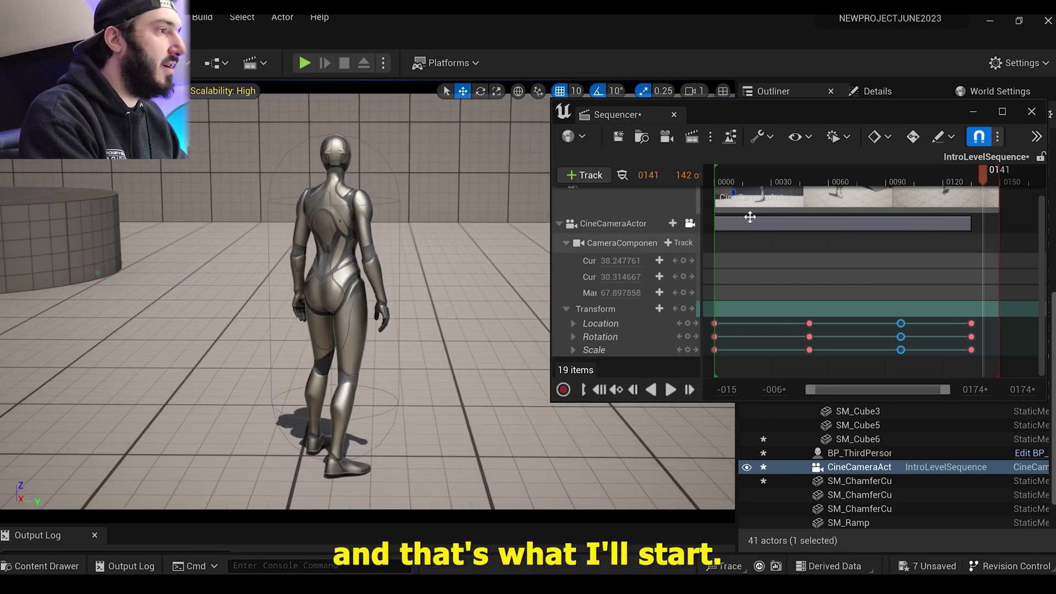
{"action": "left_click_drag", "start_coordinate": [883, 112], "coordinate": [715, 2]}
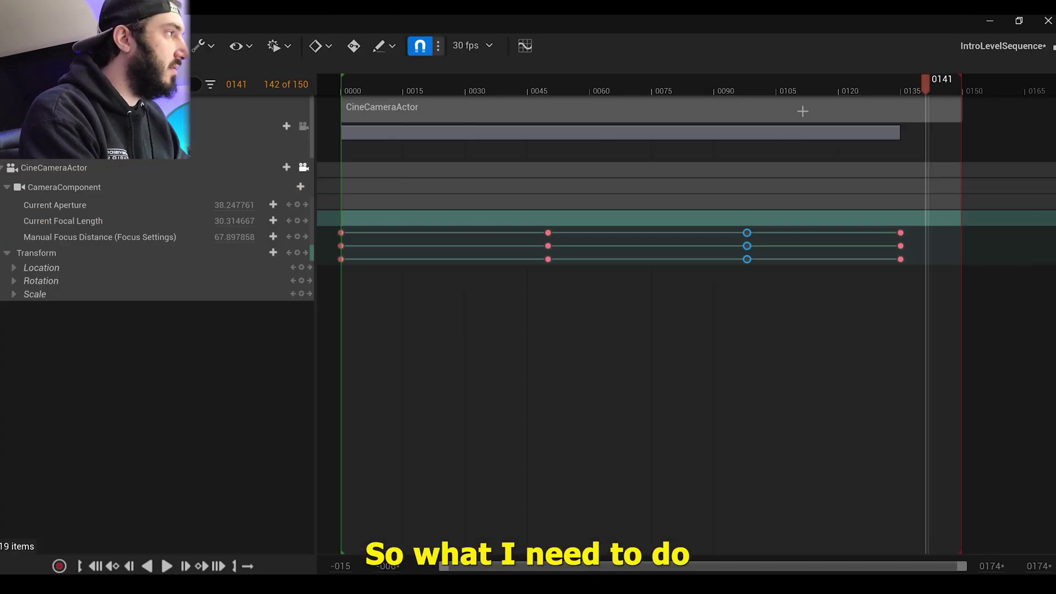
Step: Set the working range end to 250 and drag the playback end marker out to frame 249
{"action": "left_click_drag", "start_coordinate": [444, 564], "coordinate": [414, 565]}
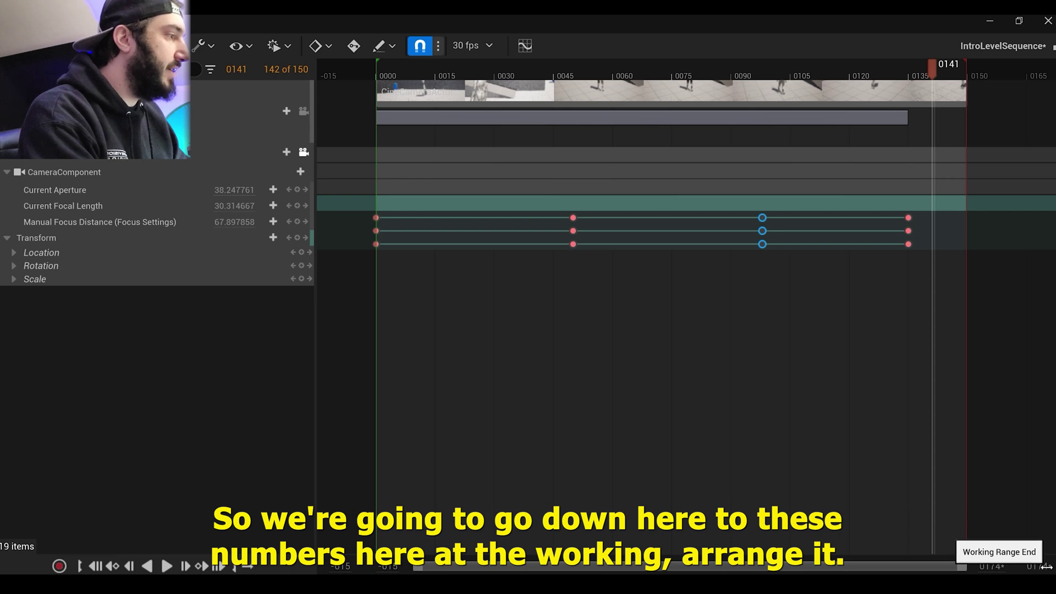
{"action": "left_click_drag", "start_coordinate": [1039, 566], "coordinate": [1042, 566]}
{"action": "left_click", "coordinate": [1040, 566]}
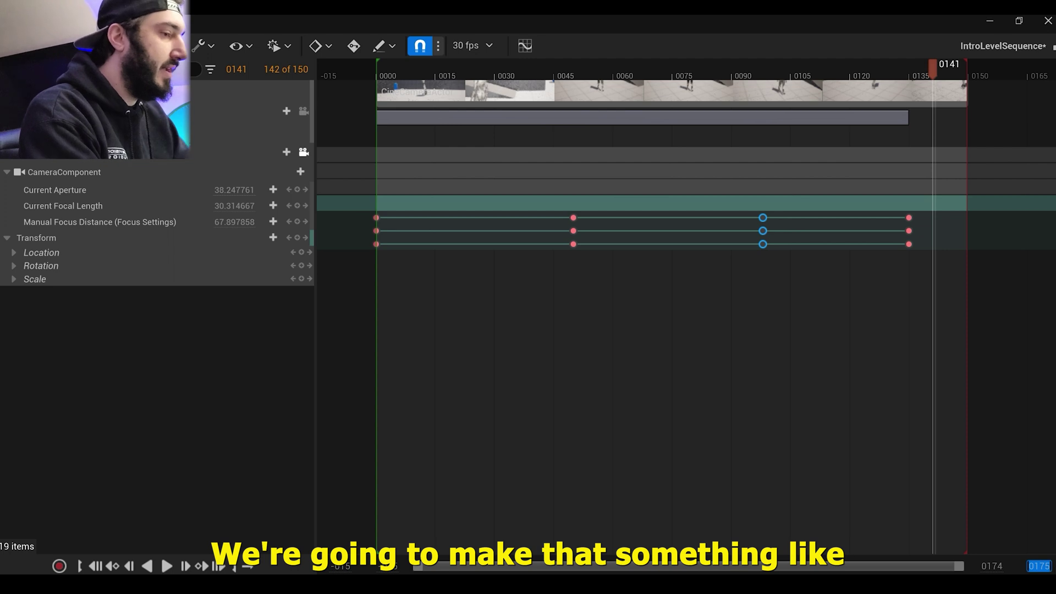
{"action": "type", "text": "250"}
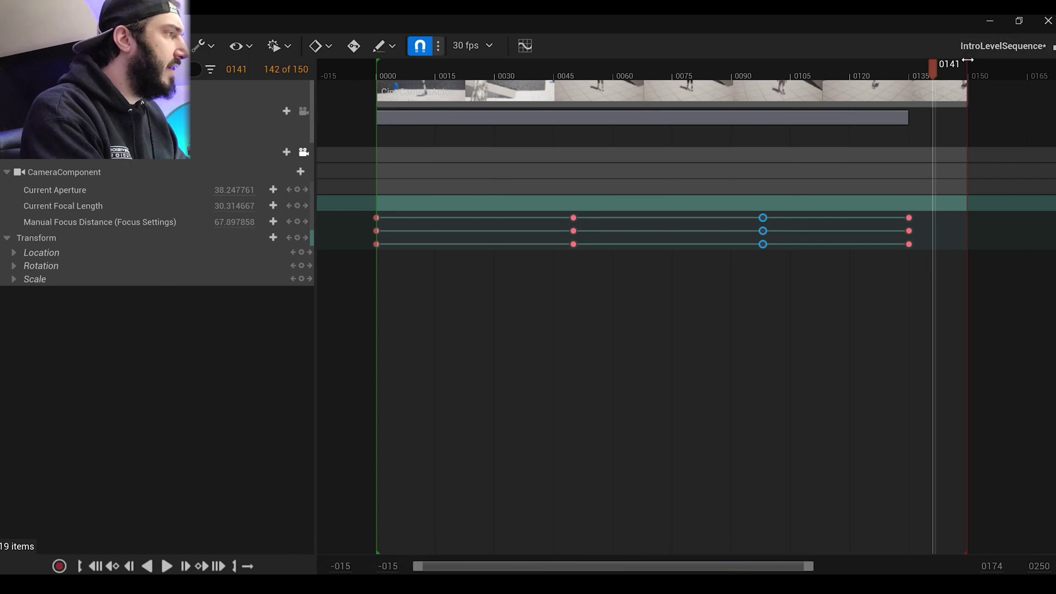
{"action": "left_click_drag", "start_coordinate": [961, 67], "coordinate": [1053, 68]}
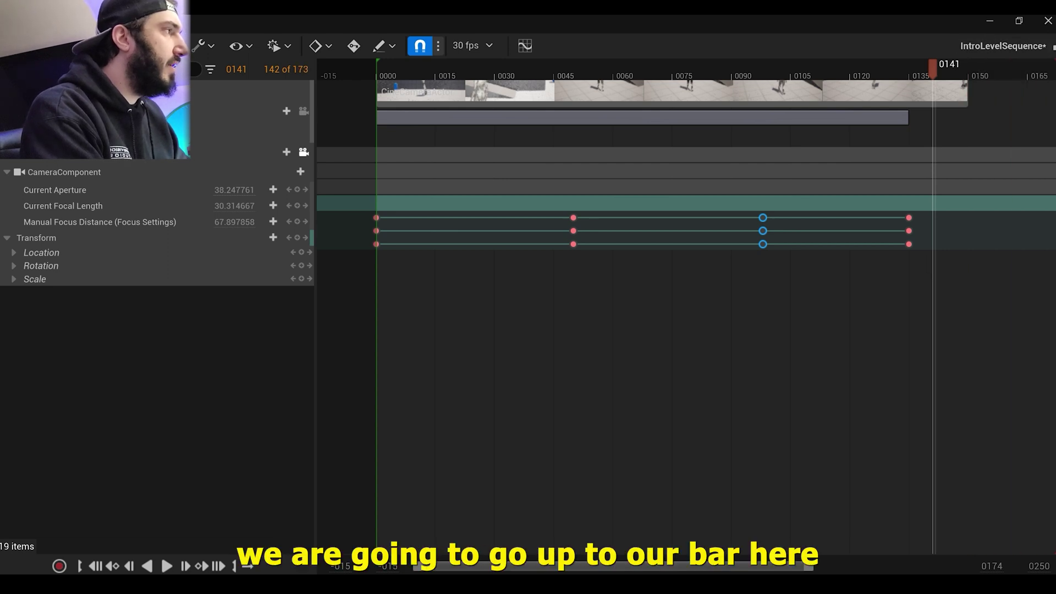
{"action": "left_click_drag", "start_coordinate": [753, 565], "coordinate": [907, 565]}
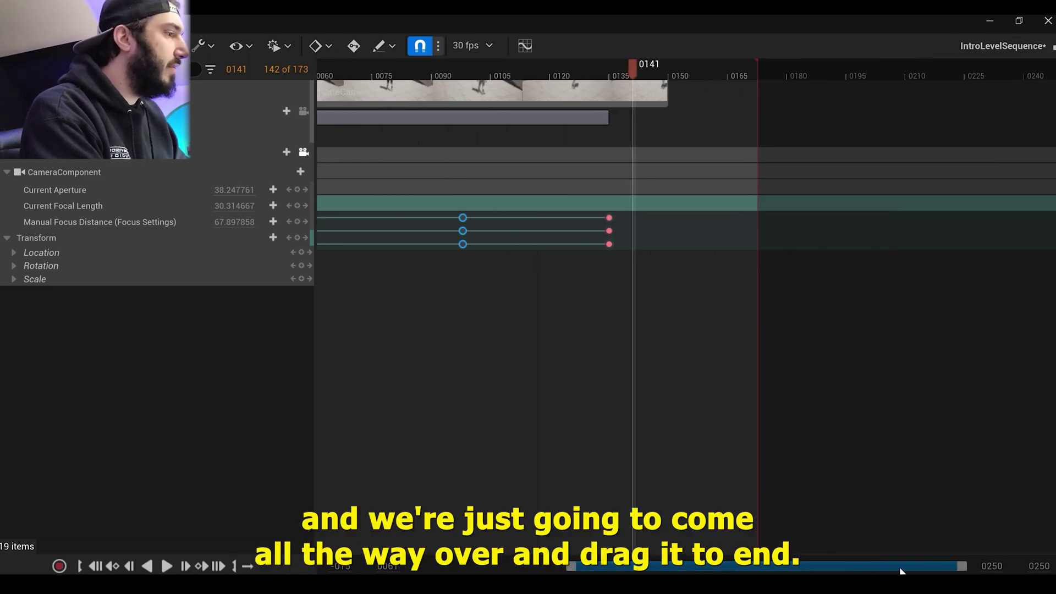
{"action": "left_click_drag", "start_coordinate": [762, 63], "coordinate": [1053, 68]}
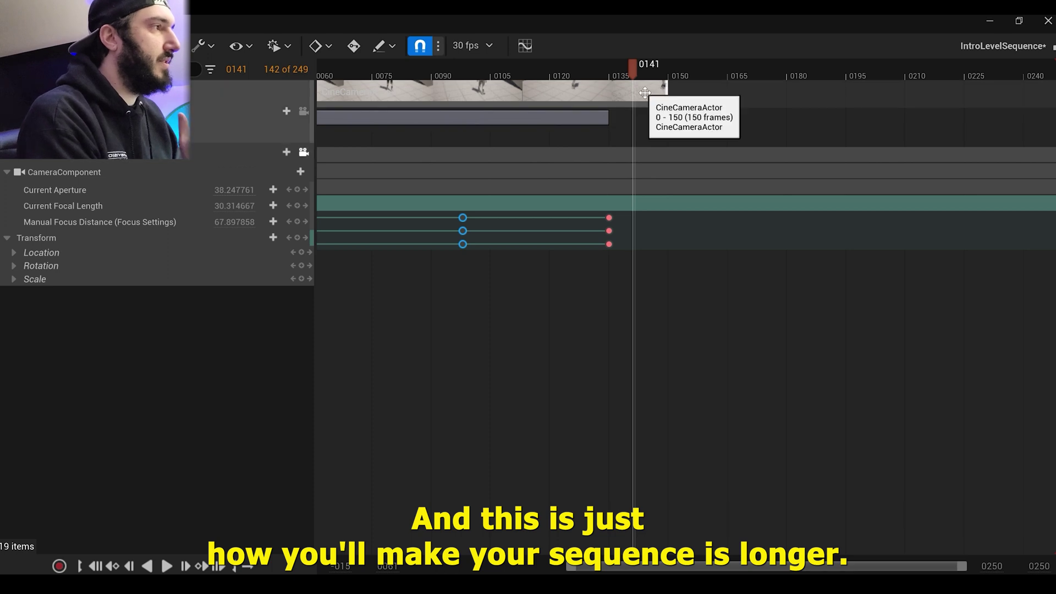
Step: Stretch the Camera Cuts section to frame 0245, park the playhead at 0135, and restore the Sequencer window
{"action": "left_click", "coordinate": [649, 95]}
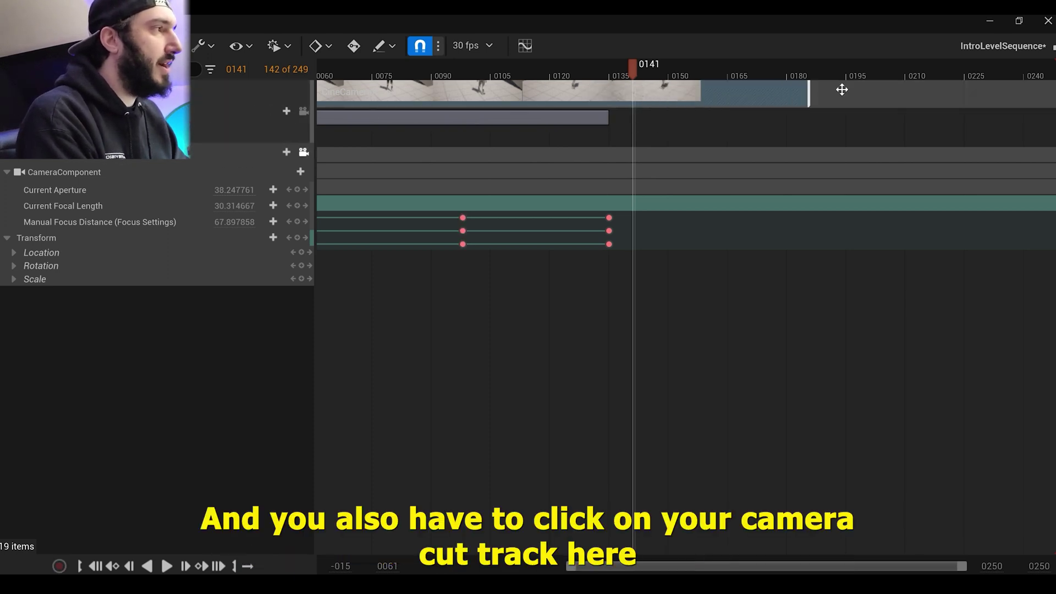
{"action": "left_click_drag", "start_coordinate": [665, 87], "coordinate": [1050, 88]}
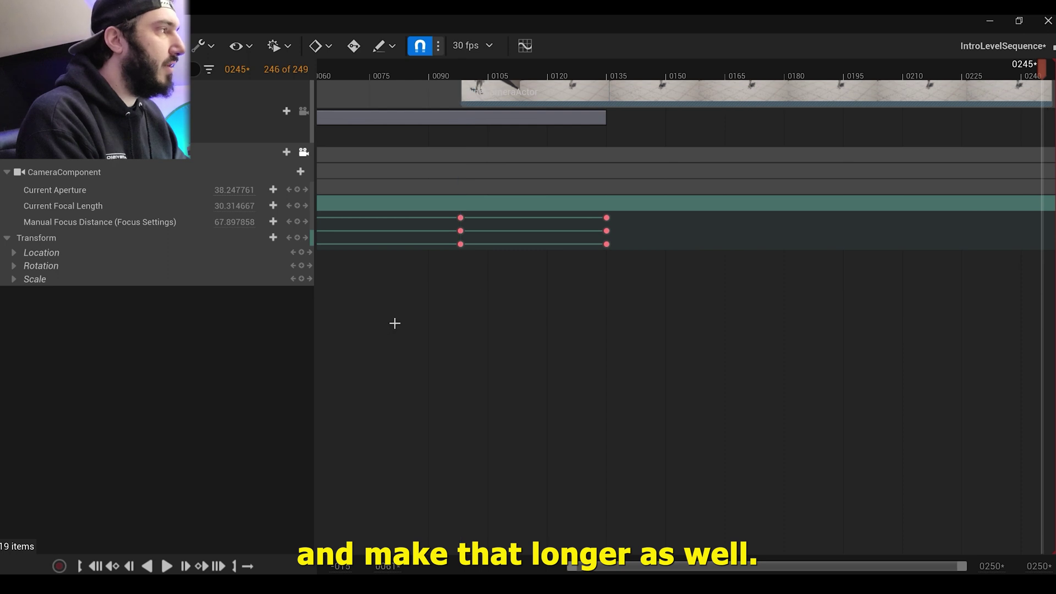
{"action": "left_click", "coordinate": [600, 69]}
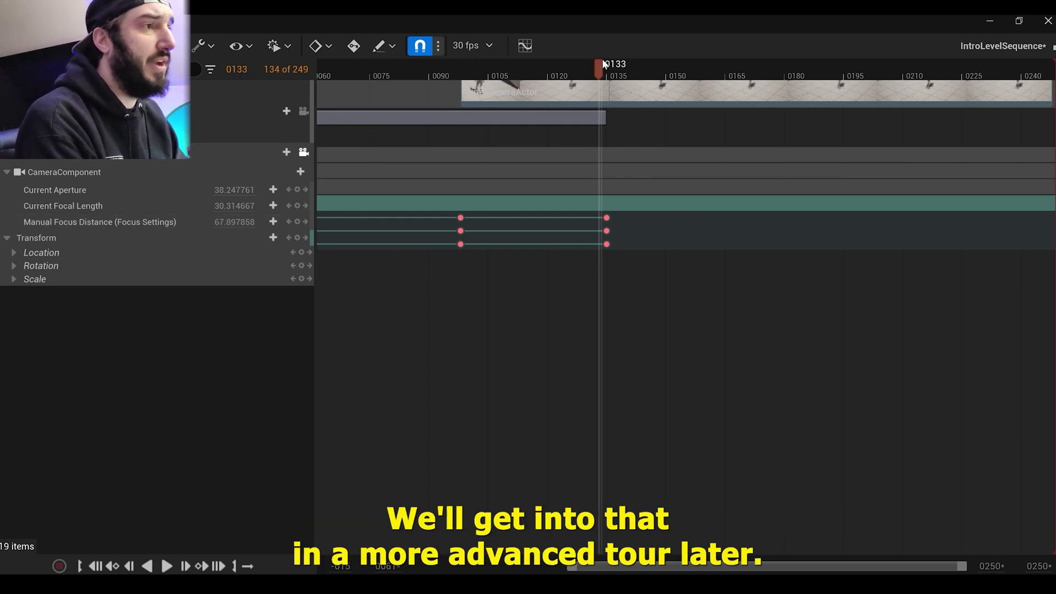
{"action": "left_click_drag", "start_coordinate": [604, 63], "coordinate": [607, 63]}
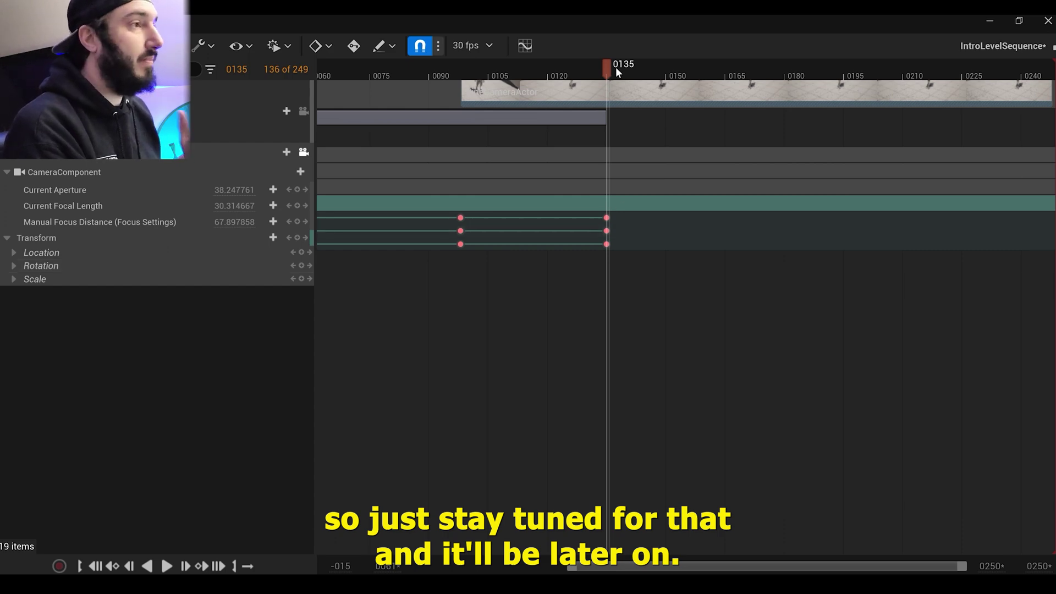
{"action": "left_click_drag", "start_coordinate": [599, 41], "coordinate": [743, 147]}
Step: At frame 0182, fly the camera round behind the walking character and move Sequencer aside
{"action": "scroll", "coordinate": [782, 363], "scroll_direction": "down", "scroll_amount": 2}
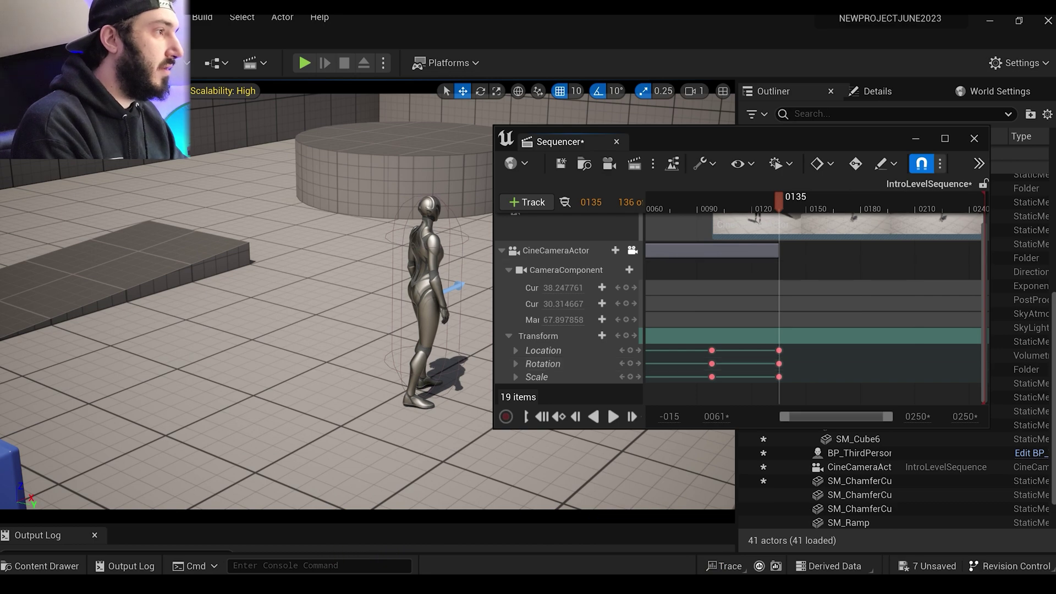
{"action": "mouse_move", "coordinate": [367, 301]}
{"action": "right_mouse_down"}
{"action": "mouse_move", "coordinate": [418, 302]}
{"action": "mouse_move", "coordinate": [352, 301]}
{"action": "right_mouse_up"}
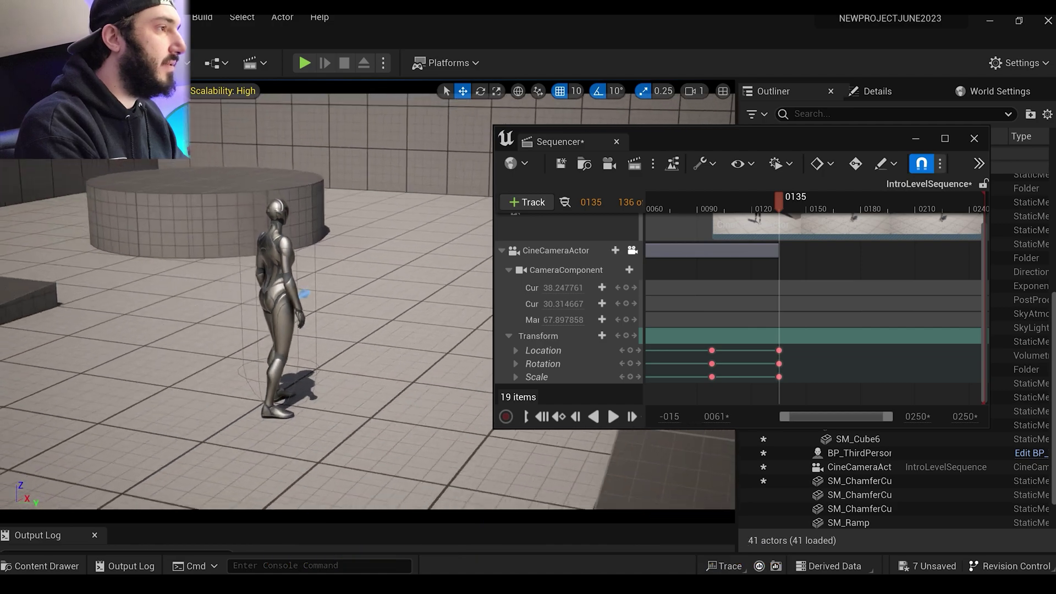
{"action": "right_click_drag", "start_coordinate": [352, 302], "coordinate": [297, 301]}
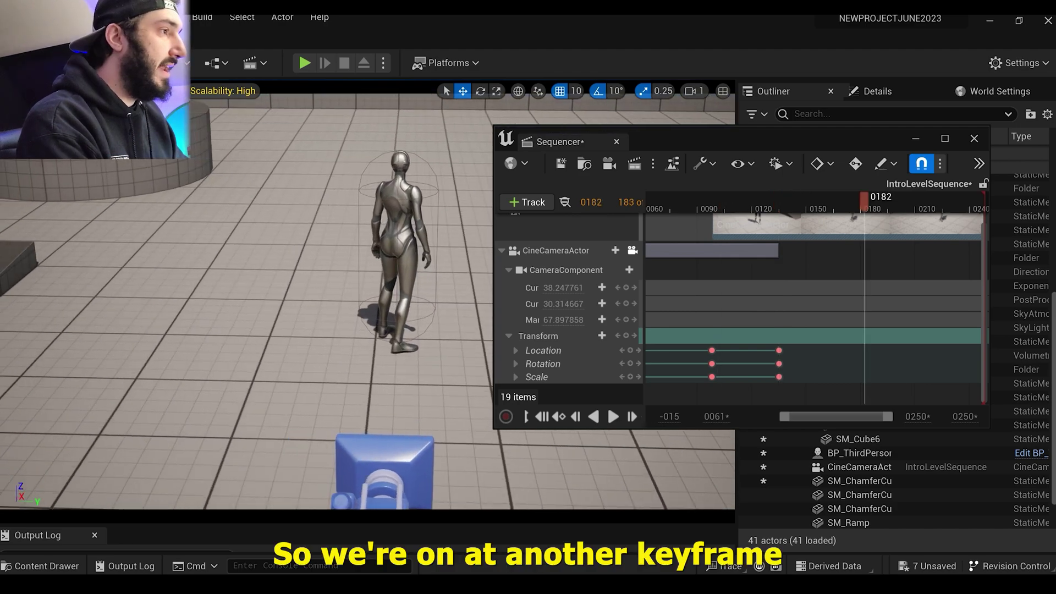
{"action": "mouse_move", "coordinate": [369, 303]}
{"action": "right_mouse_down"}
{"action": "mouse_move", "coordinate": [330, 308]}
{"action": "mouse_move", "coordinate": [335, 297]}
{"action": "mouse_move", "coordinate": [369, 311]}
{"action": "right_mouse_up"}
{"action": "left_click_drag", "start_coordinate": [681, 138], "coordinate": [678, 183]}
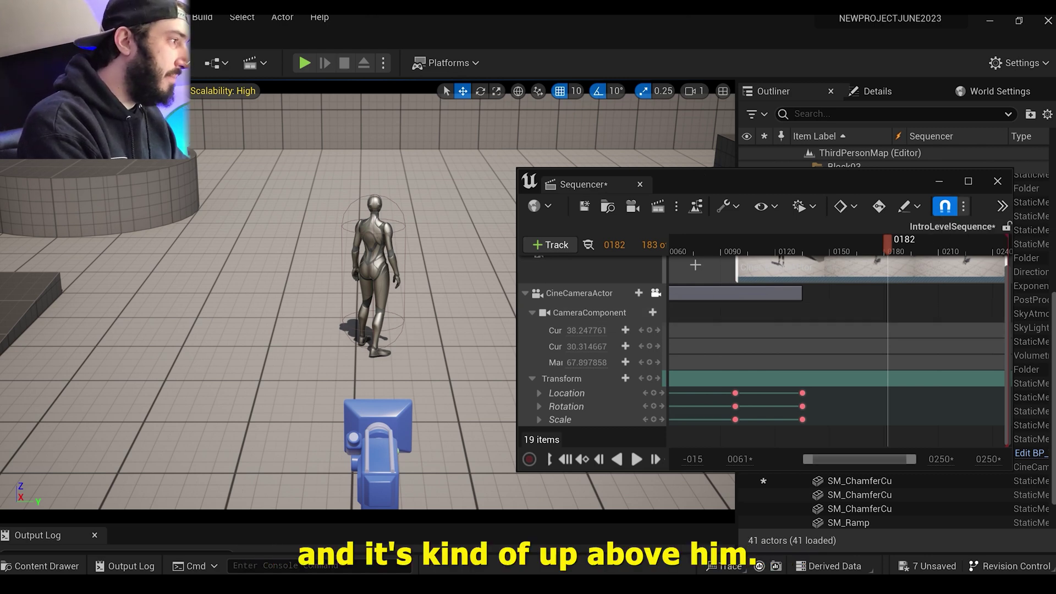
Step: Key the camera transform at frame 0182 and preview the move
{"action": "left_click", "coordinate": [649, 378]}
{"action": "left_click", "coordinate": [758, 246]}
{"action": "key", "text": "space"}
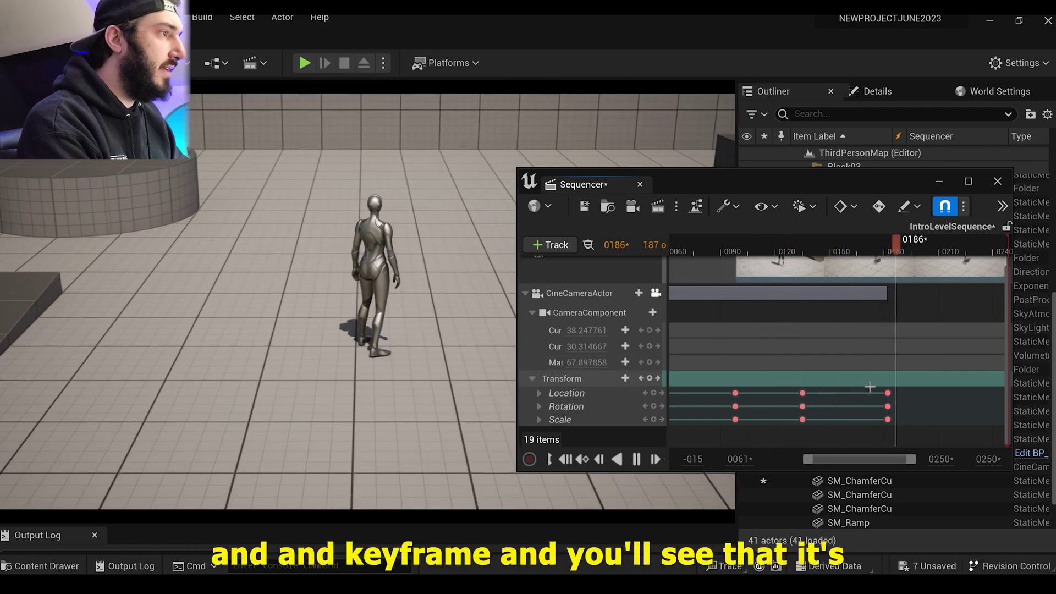
{"action": "key", "text": "space"}
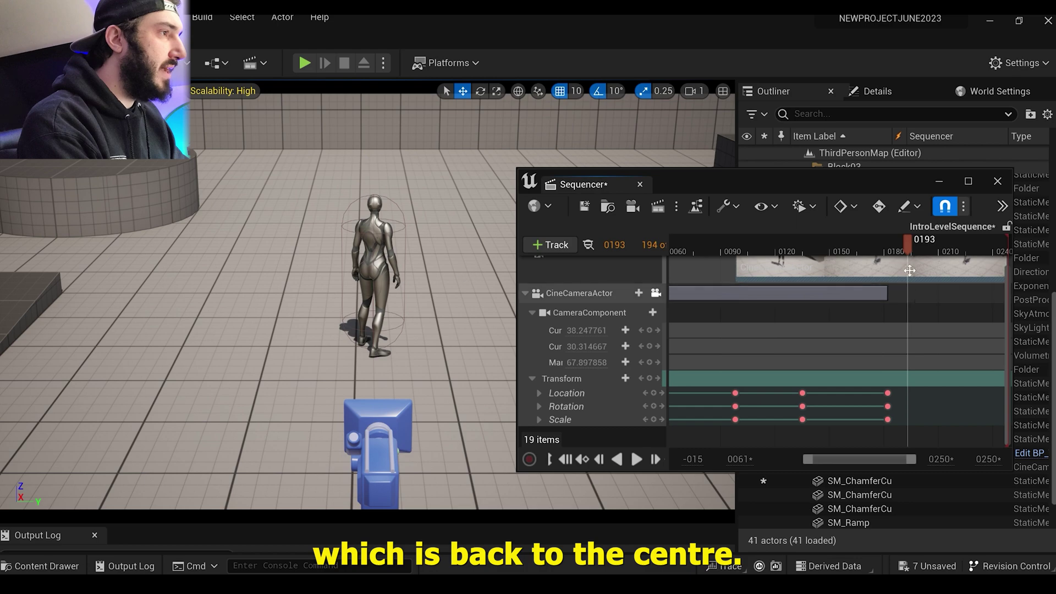
Step: Frame the character's head and shoulders at frame 0202 and key the camera transform there
{"action": "left_click_drag", "start_coordinate": [913, 243], "coordinate": [925, 246]}
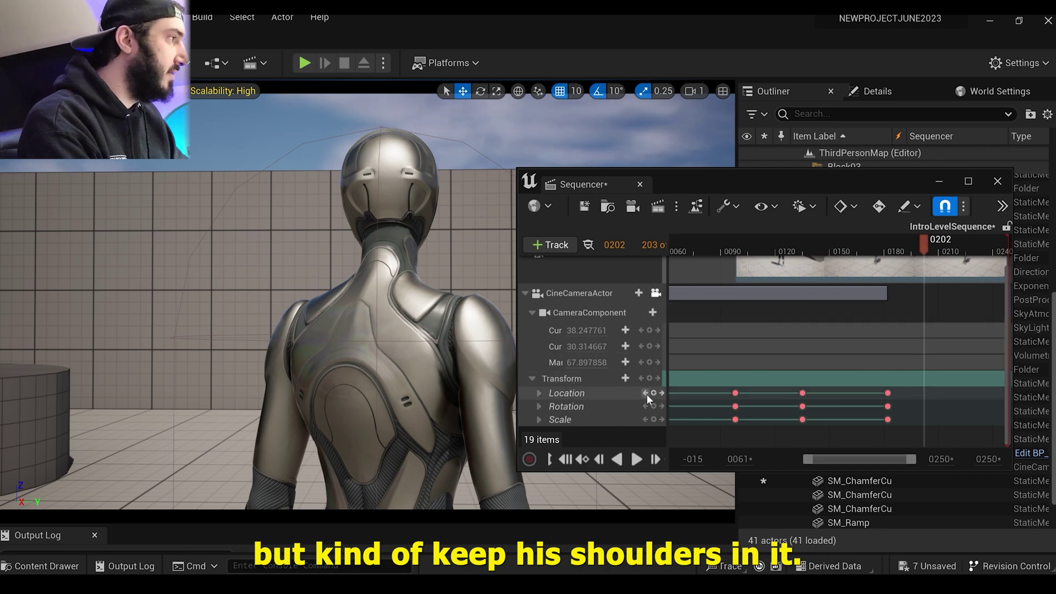
{"action": "left_click", "coordinate": [650, 378]}
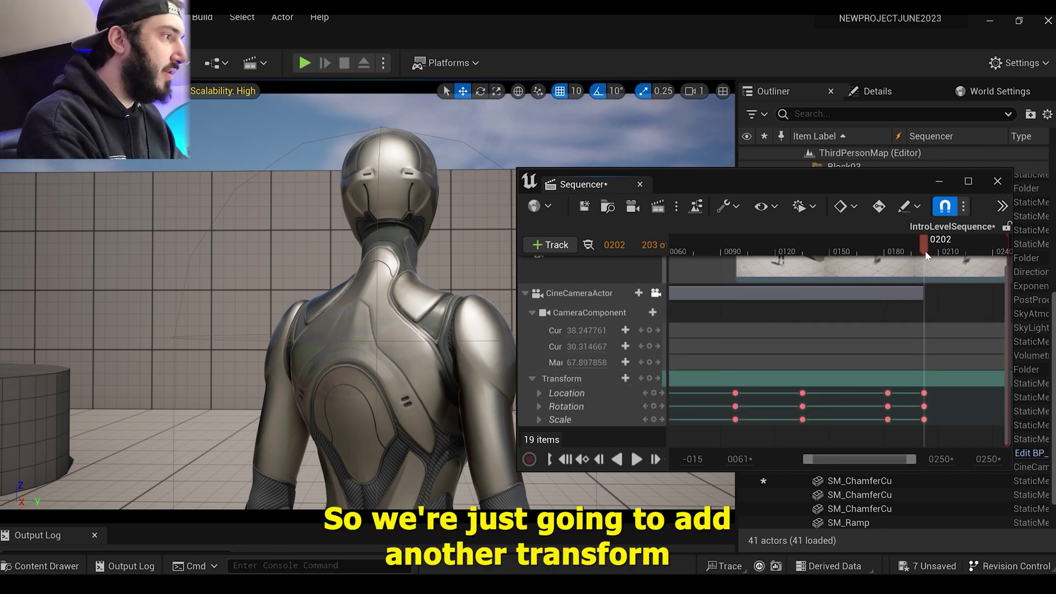
{"action": "left_click_drag", "start_coordinate": [925, 254], "coordinate": [620, 285]}
{"action": "left_click", "coordinate": [579, 292]}
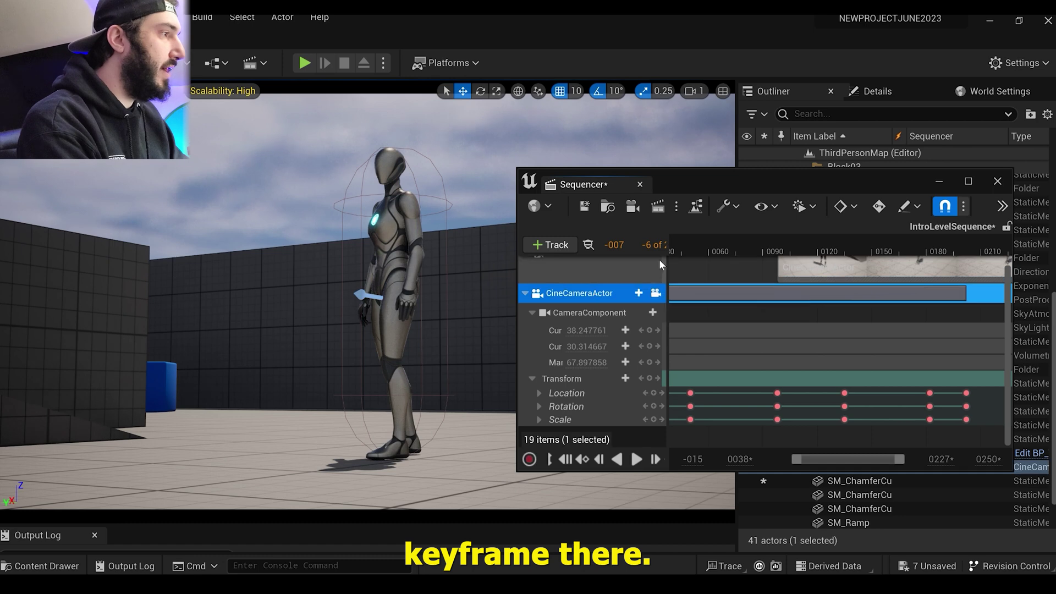
{"action": "left_click", "coordinate": [673, 245]}
{"action": "left_click_drag", "start_coordinate": [674, 246], "coordinate": [572, 259]}
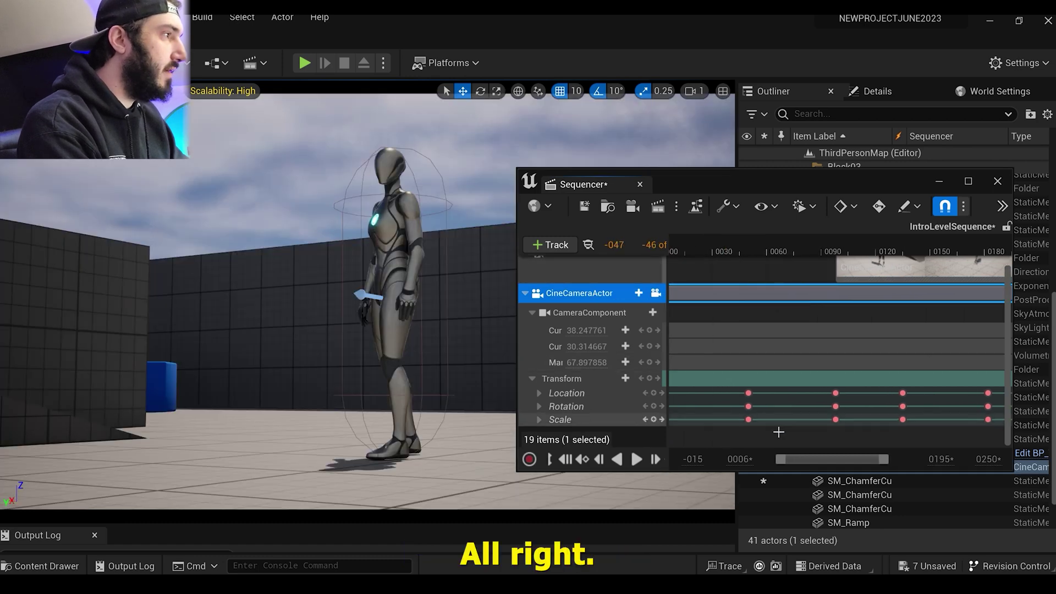
{"action": "left_click_drag", "start_coordinate": [790, 459], "coordinate": [780, 459]}
{"action": "left_click", "coordinate": [696, 248]}
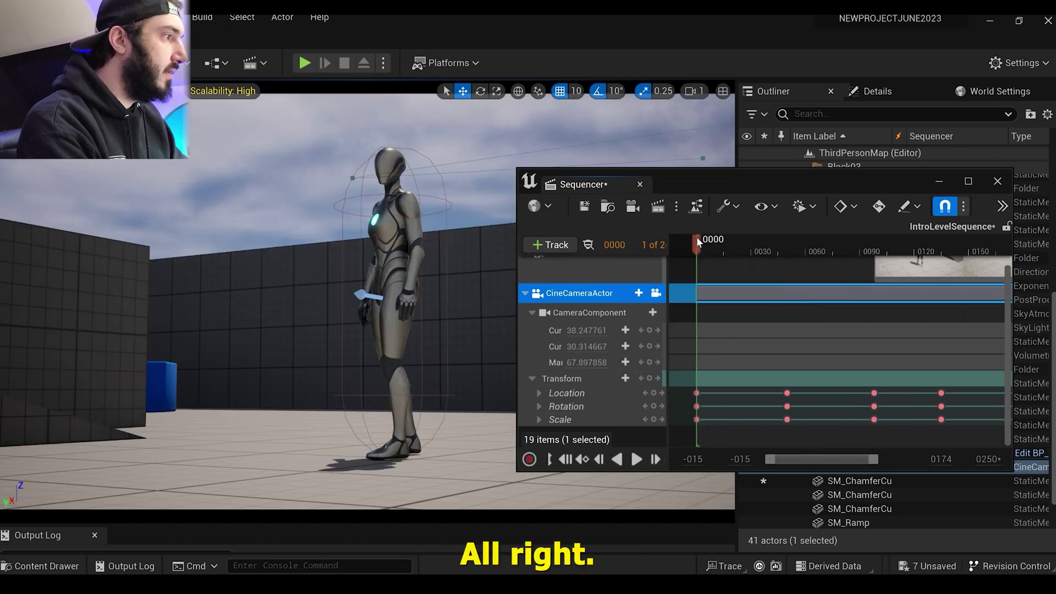
{"action": "left_click_drag", "start_coordinate": [689, 181], "coordinate": [741, 291]}
{"action": "key", "text": "space"}
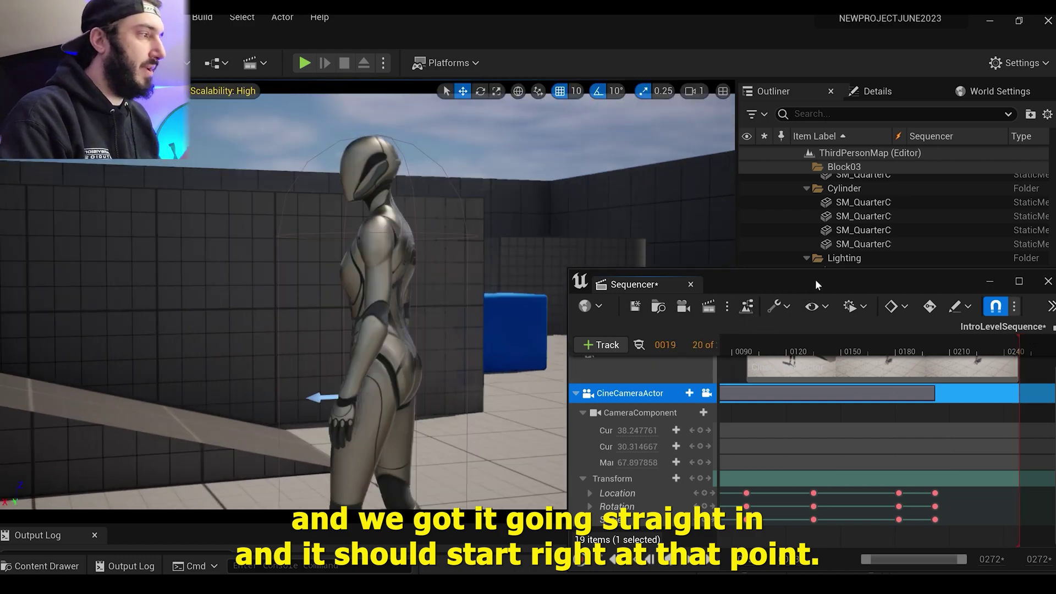
{"action": "left_click_drag", "start_coordinate": [741, 291], "coordinate": [396, 190]}
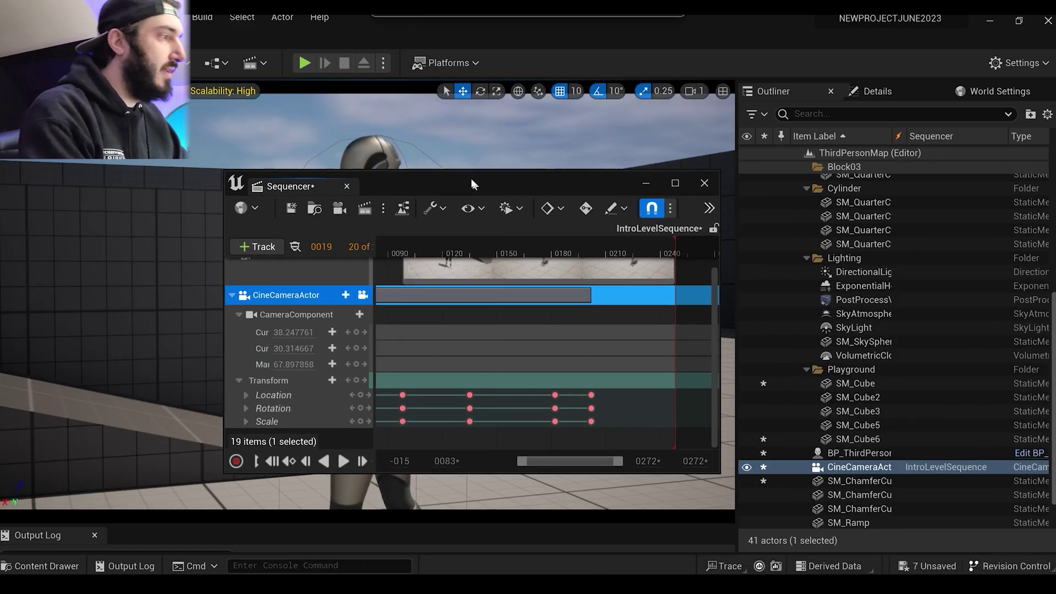
Step: Find the camera pause around frame 0066, delete its duplicated keys, and replay the continuous sweep
{"action": "left_click", "coordinate": [672, 182]}
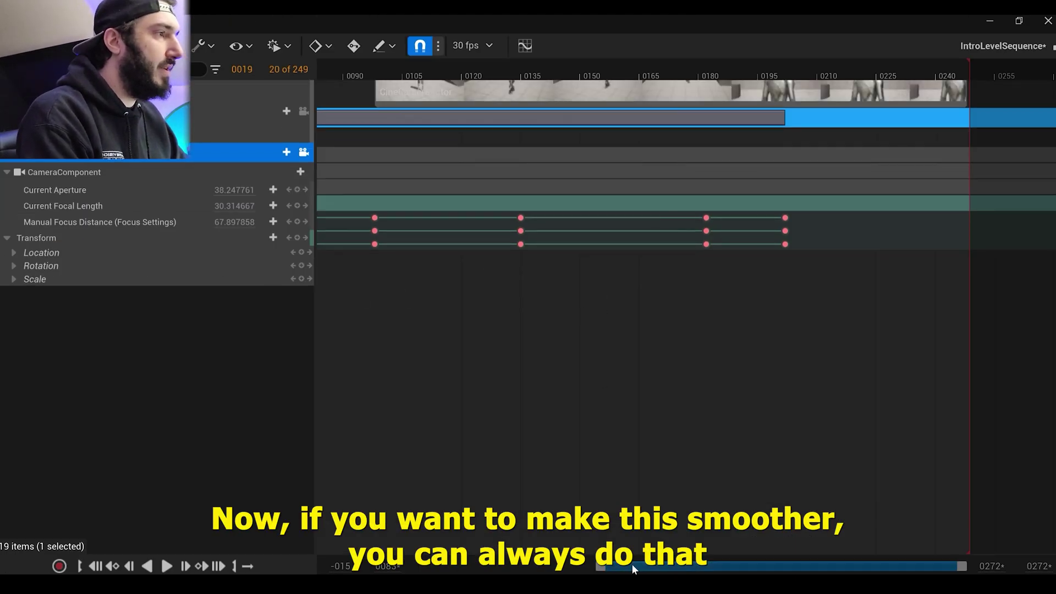
{"action": "left_click_drag", "start_coordinate": [633, 569], "coordinate": [519, 561]}
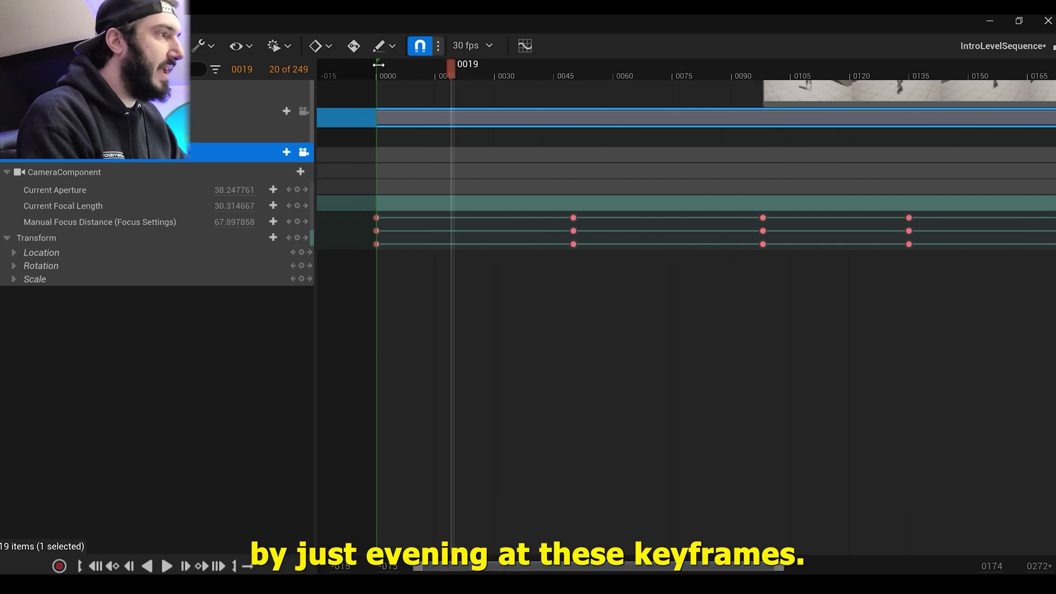
{"action": "double_click", "coordinate": [385, 19]}
{"action": "key", "text": "space"}
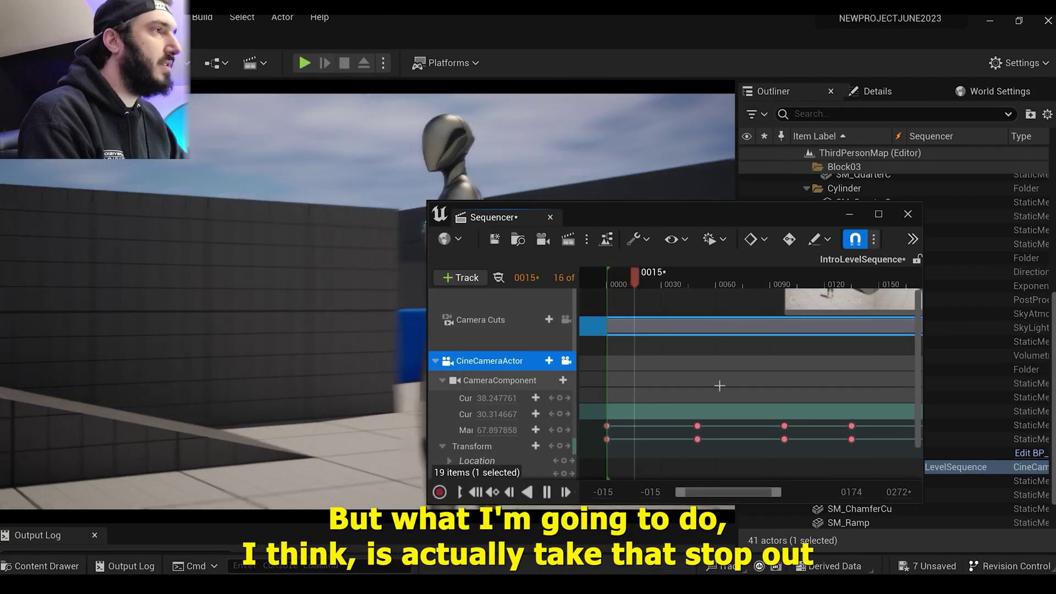
{"action": "key", "text": "space"}
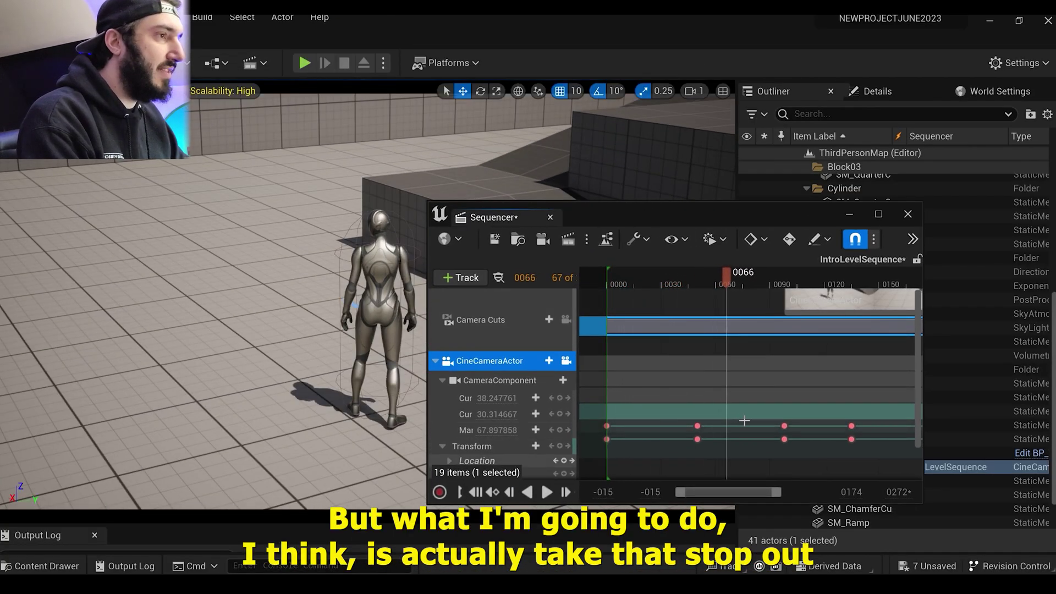
{"action": "key", "text": "Delete"}
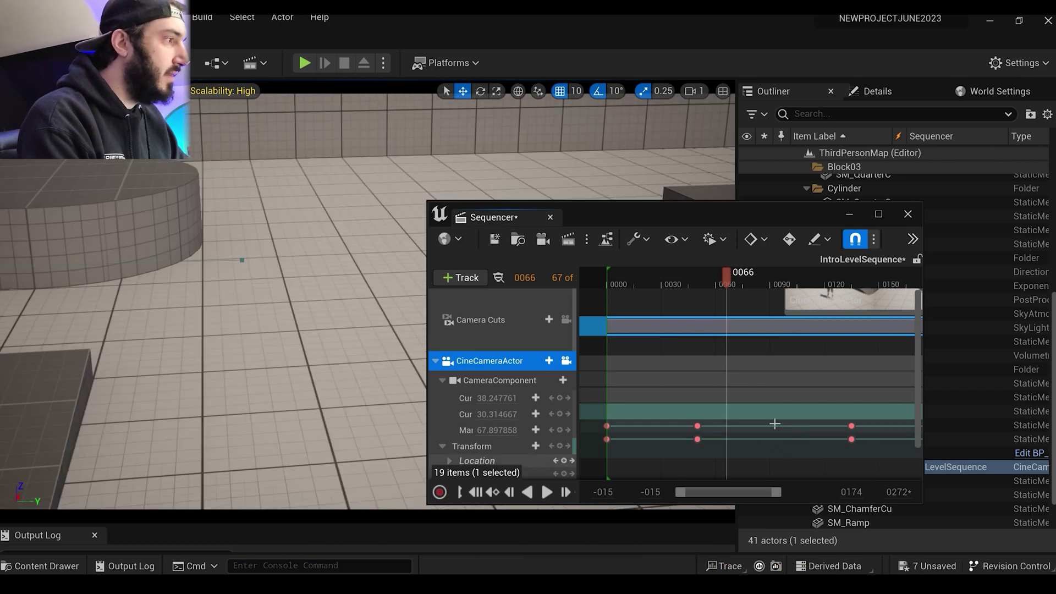
{"action": "key", "text": "Up"}
{"action": "key", "text": "space"}
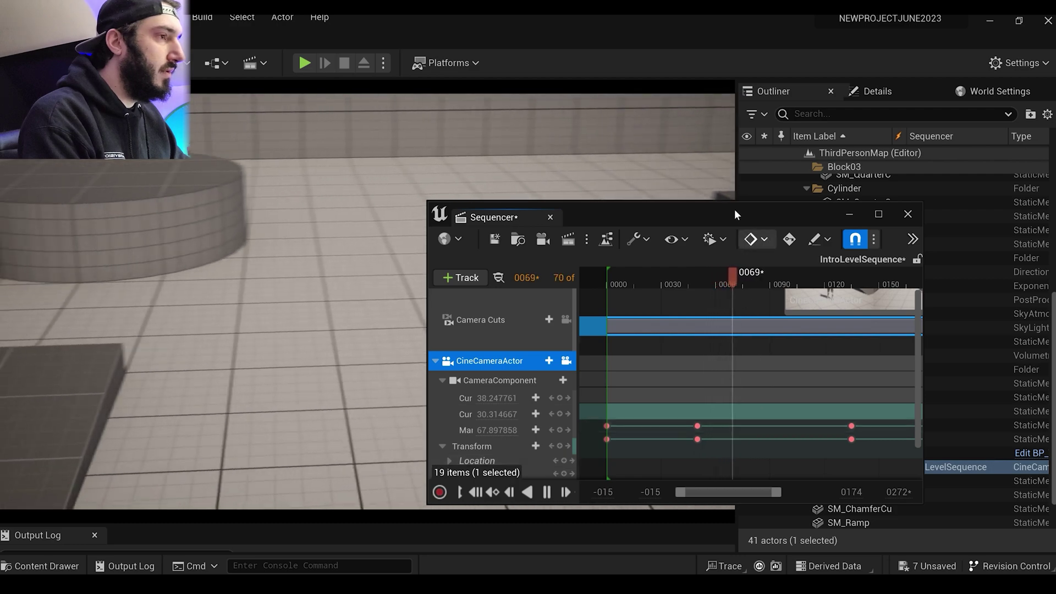
{"action": "left_click_drag", "start_coordinate": [735, 210], "coordinate": [688, 295]}
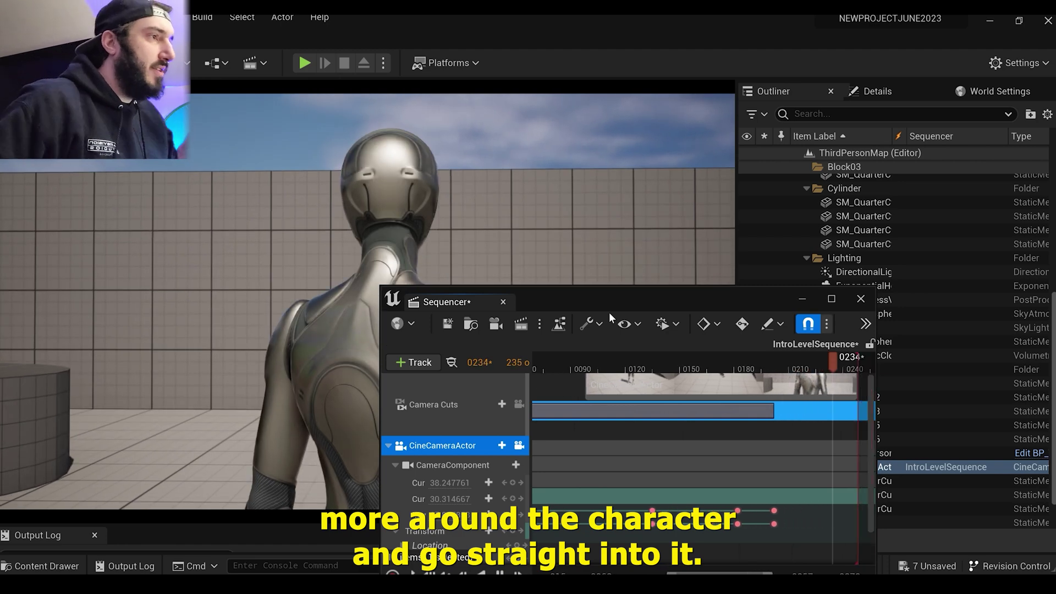
Step: Shift the last camera keys to about frame 0245 and the previous column to about 0190, then replay
{"action": "mouse_move", "coordinate": [772, 538]}
{"action": "left_mouse_down"}
{"action": "mouse_move", "coordinate": [748, 505]}
{"action": "mouse_move", "coordinate": [793, 507]}
{"action": "left_mouse_up"}
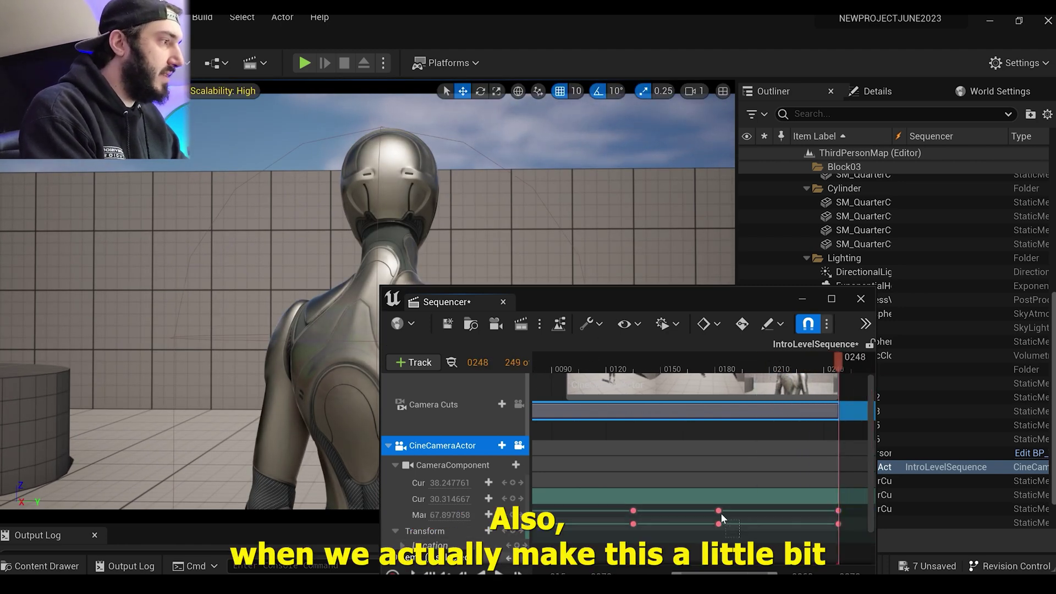
{"action": "mouse_move", "coordinate": [723, 517]}
{"action": "left_mouse_down"}
{"action": "mouse_move", "coordinate": [714, 505]}
{"action": "mouse_move", "coordinate": [743, 509]}
{"action": "left_mouse_up"}
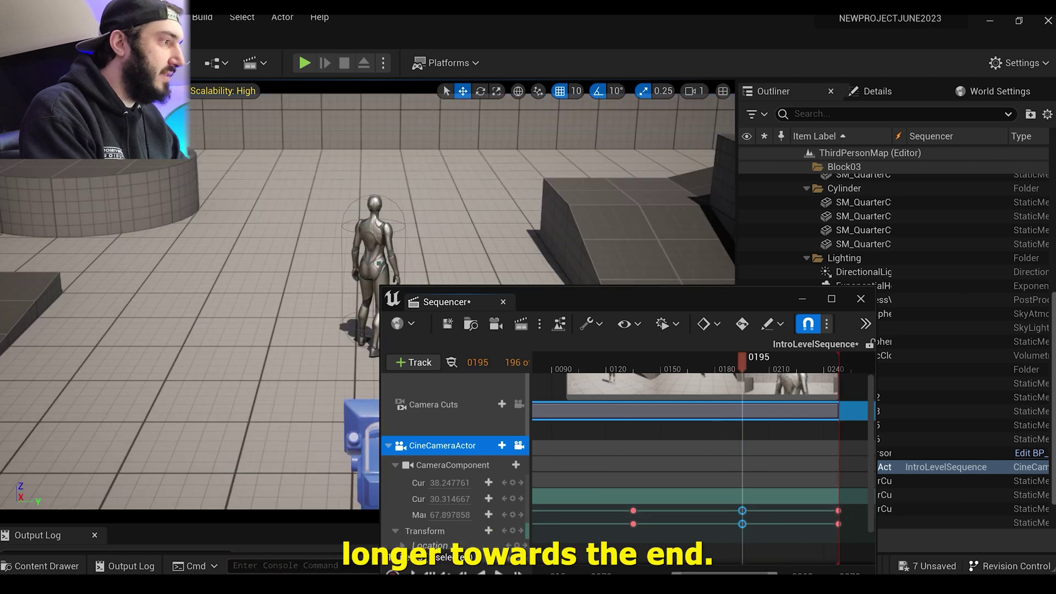
{"action": "left_click_drag", "start_coordinate": [713, 567], "coordinate": [704, 563]}
{"action": "left_click", "coordinate": [696, 512]}
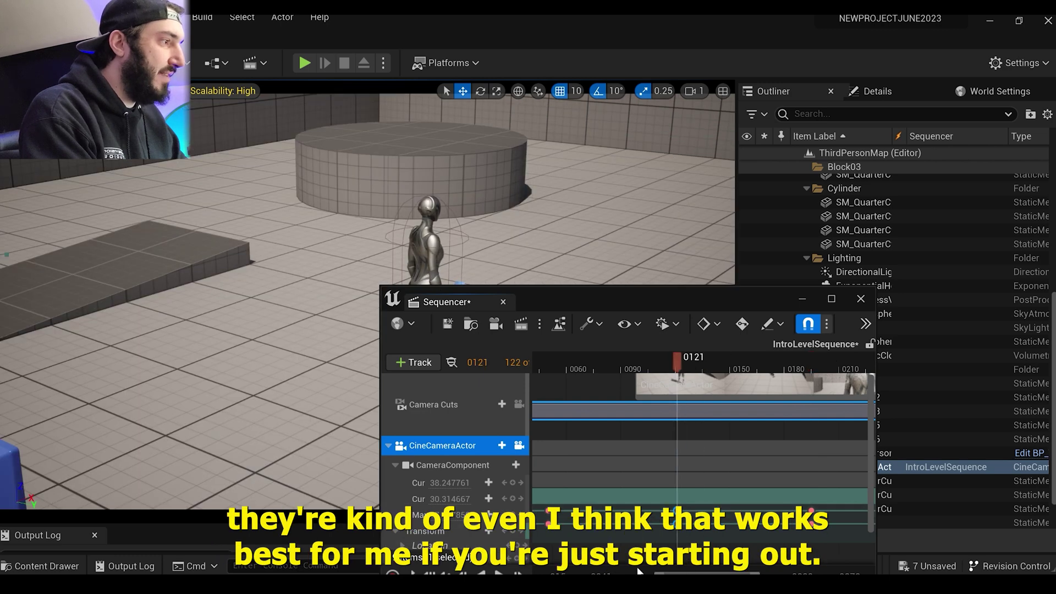
{"action": "scroll", "coordinate": [626, 538], "scroll_direction": "left", "scroll_amount": 3}
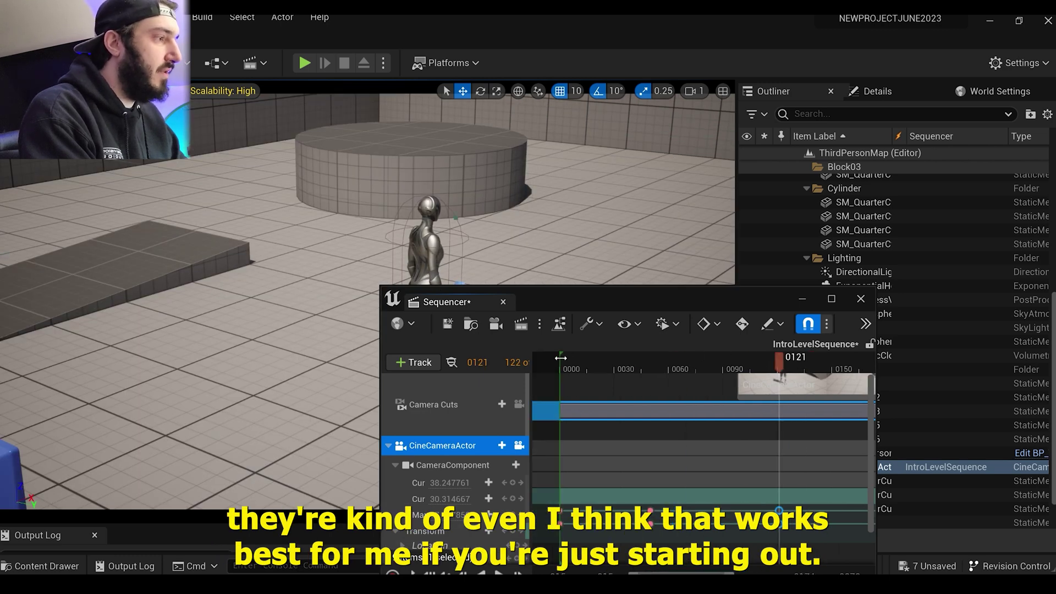
{"action": "key", "text": "space"}
{"action": "mouse_move", "coordinate": [675, 295]}
{"action": "left_mouse_down"}
{"action": "mouse_move", "coordinate": [869, 358]}
{"action": "mouse_move", "coordinate": [971, 184]}
{"action": "left_mouse_up"}
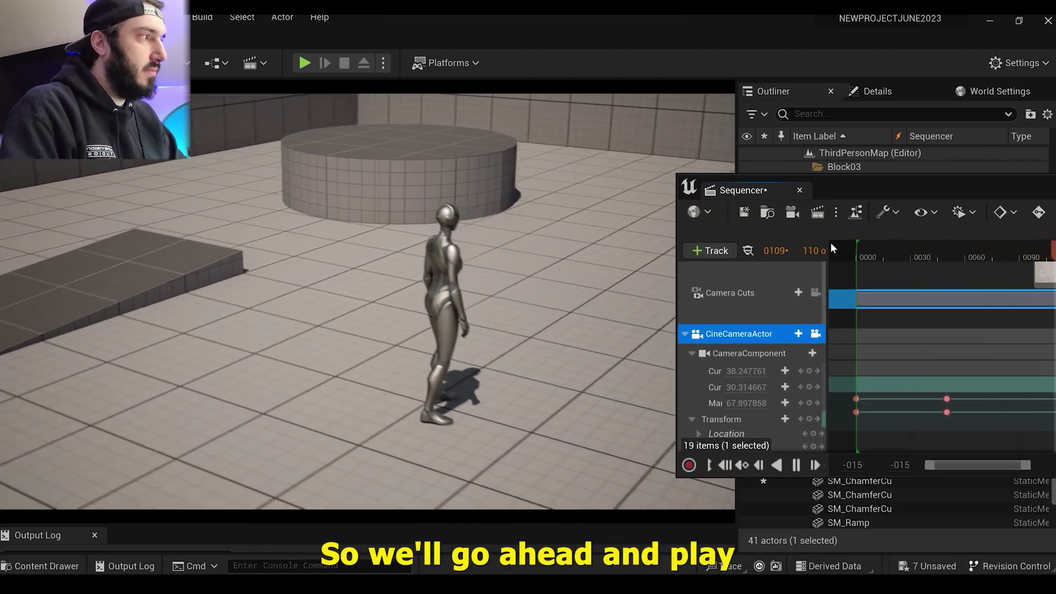
{"action": "key", "text": "space"}
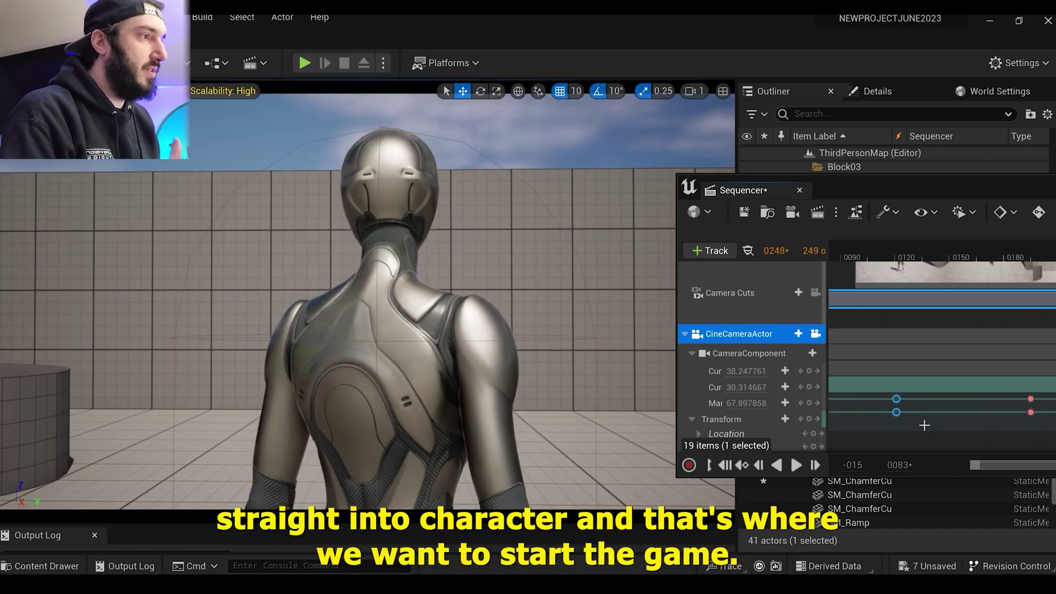
{"action": "left_click", "coordinate": [796, 465]}
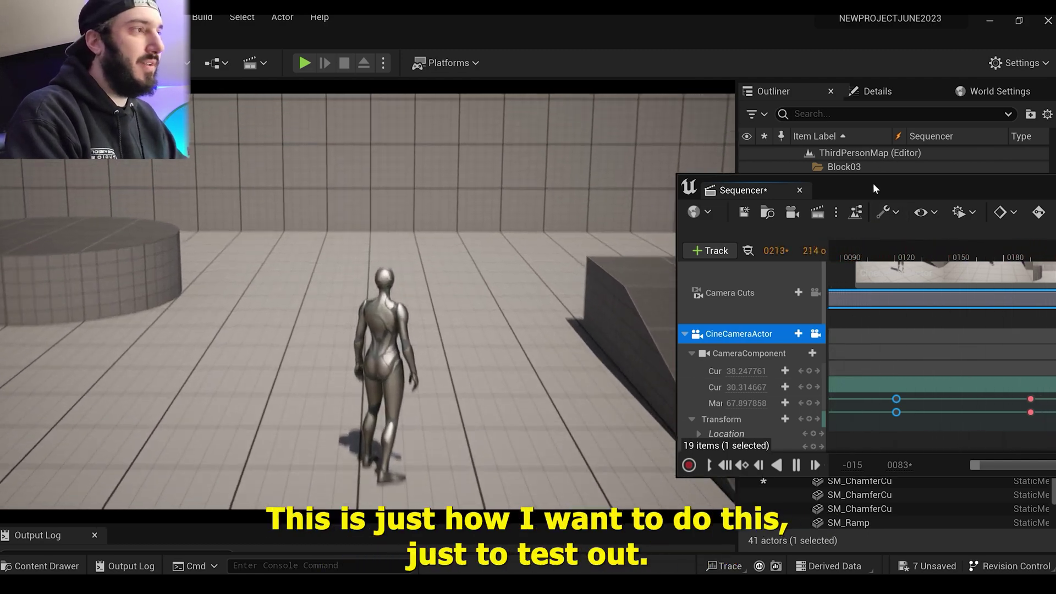
{"action": "mouse_move", "coordinate": [881, 178]}
{"action": "left_mouse_down"}
{"action": "mouse_move", "coordinate": [822, 160]}
{"action": "mouse_move", "coordinate": [633, 161]}
{"action": "left_mouse_up"}
{"action": "key", "text": "space"}
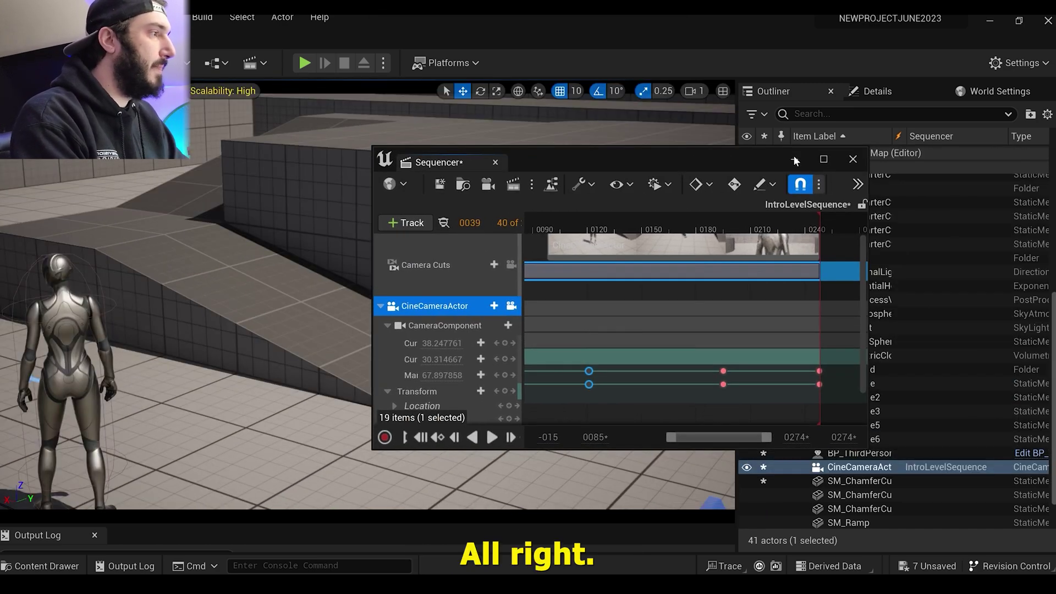
Step: Play-test the level by jumping and running the character; the intro does not play
{"action": "left_click", "coordinate": [794, 160]}
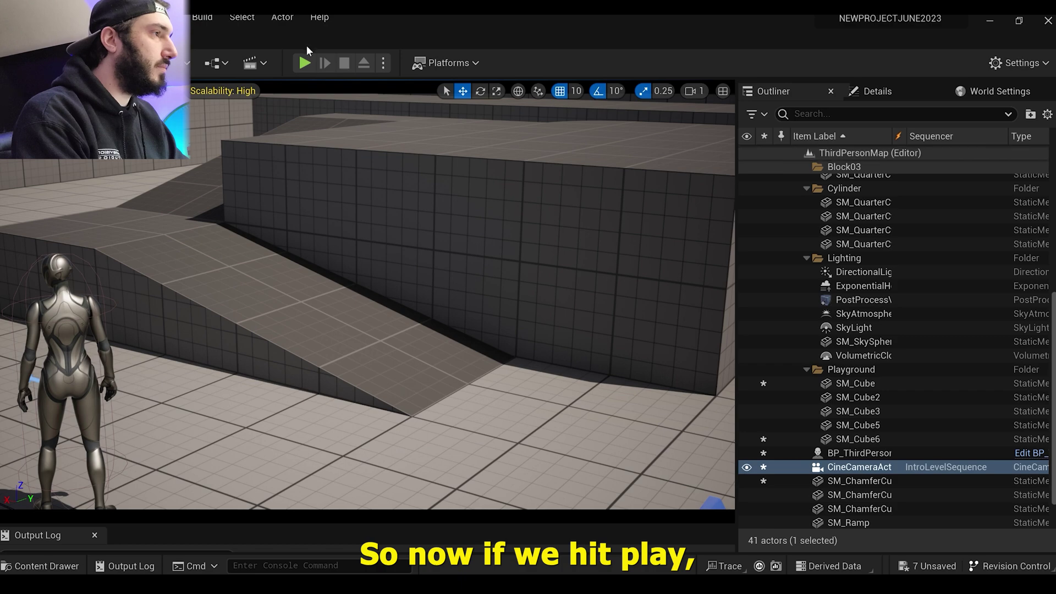
{"action": "left_click", "coordinate": [309, 64]}
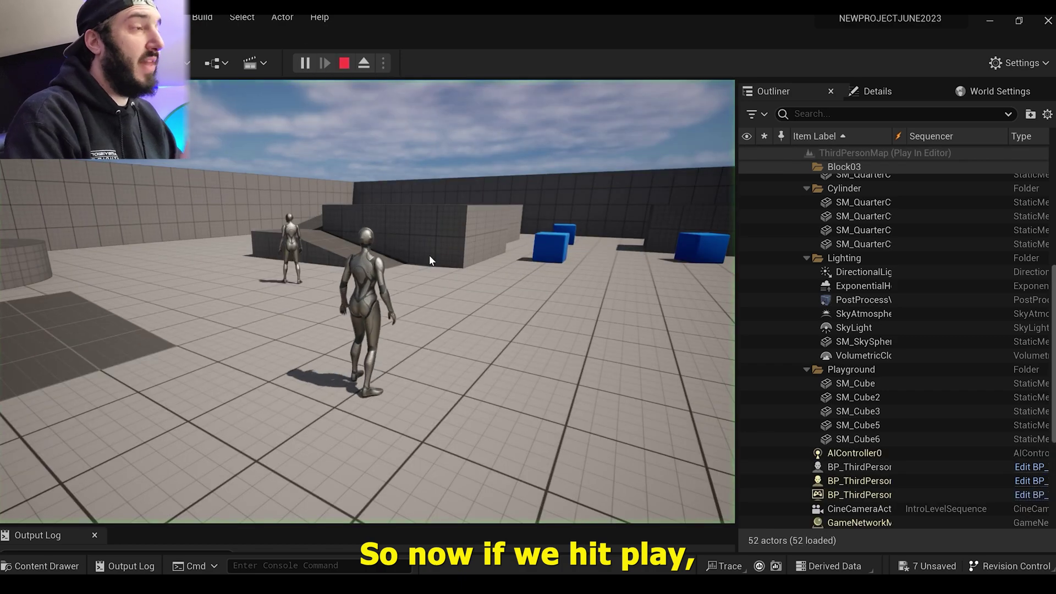
{"action": "left_click", "coordinate": [486, 271]}
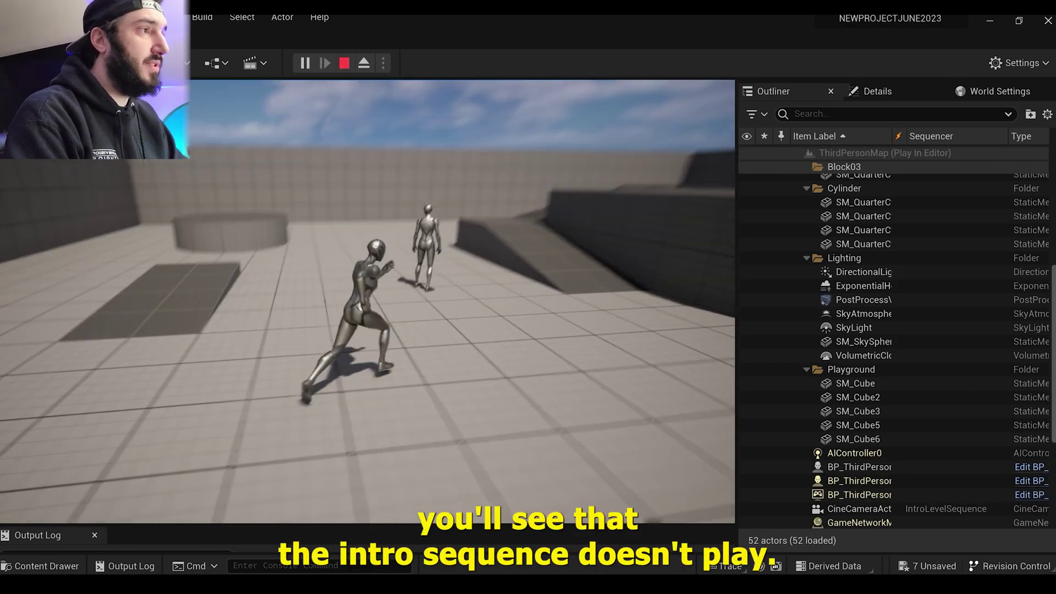
{"action": "key", "text": "space"}
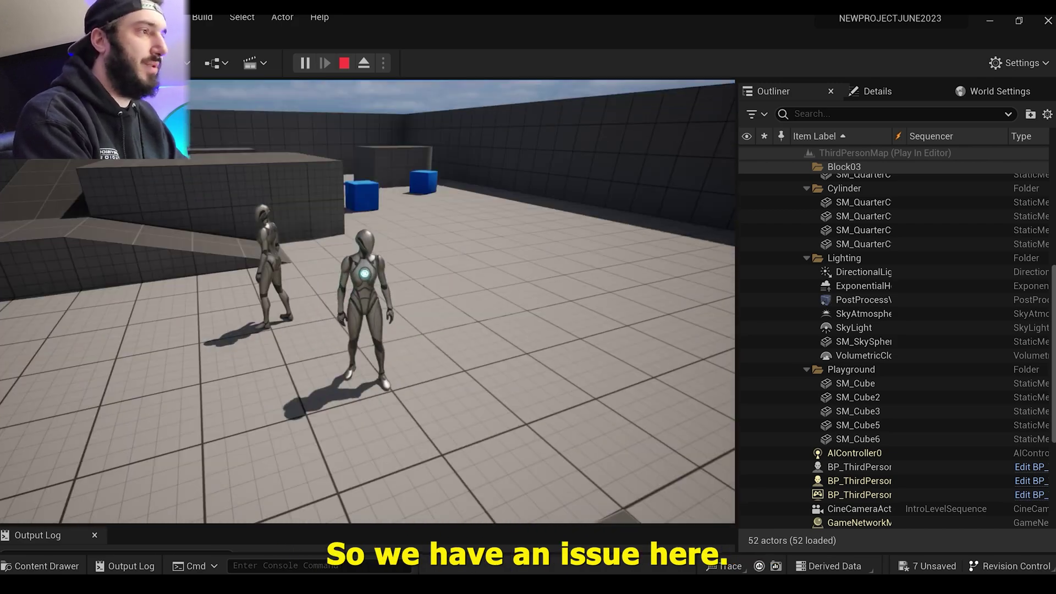
{"action": "key", "text": "w"}
{"action": "key", "text": "w"}
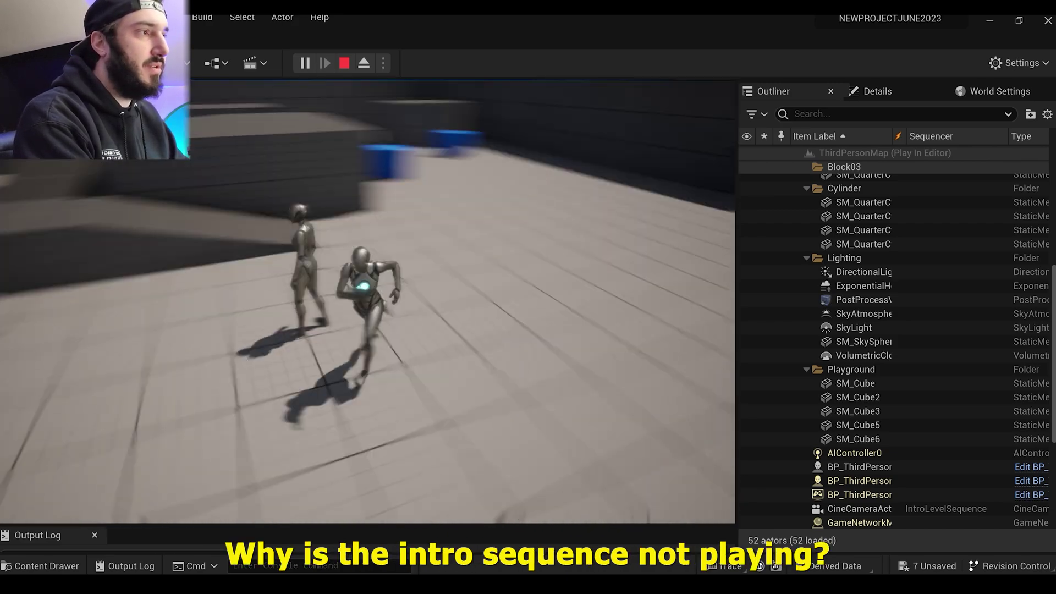
{"action": "key", "text": "Escape"}
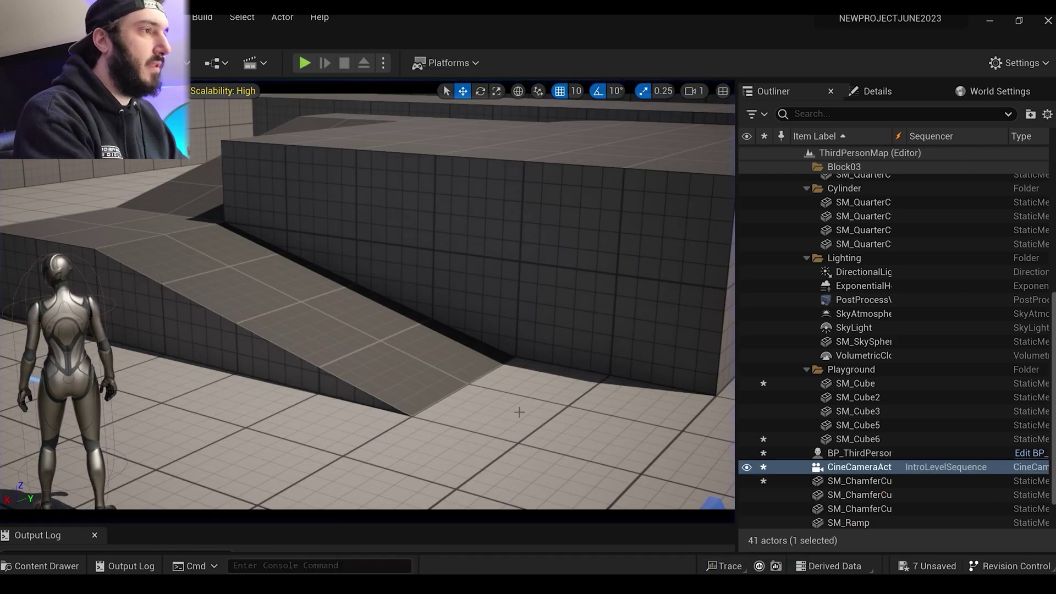
Step: Save IntroLevelSequence from the Sequencer toolbar and minimize the Sequencer again
{"action": "right_click_drag", "start_coordinate": [519, 412], "coordinate": [520, 412]}
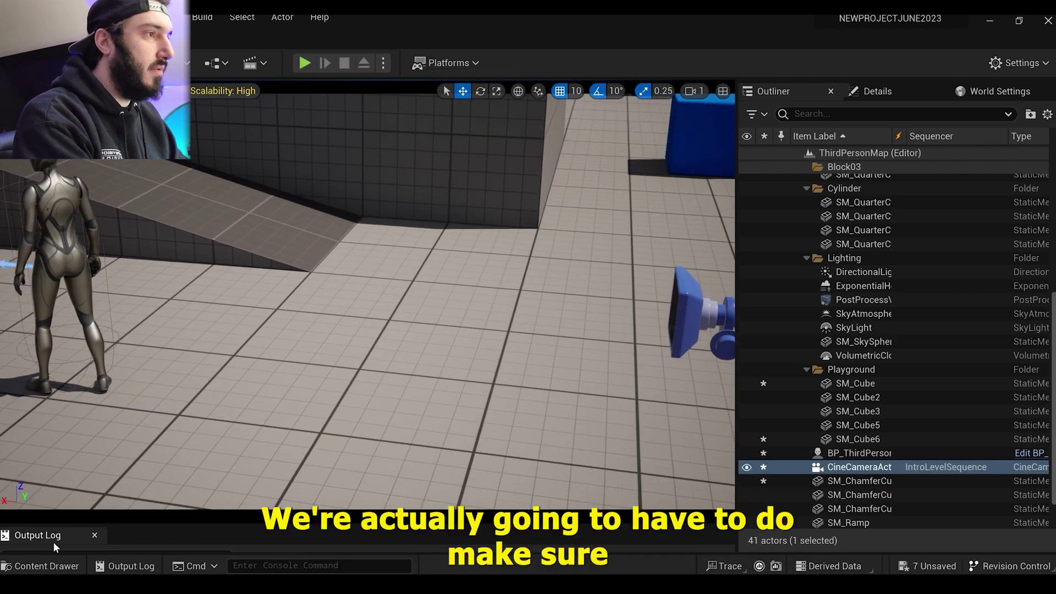
{"action": "left_click", "coordinate": [54, 562]}
{"action": "left_click", "coordinate": [54, 562]}
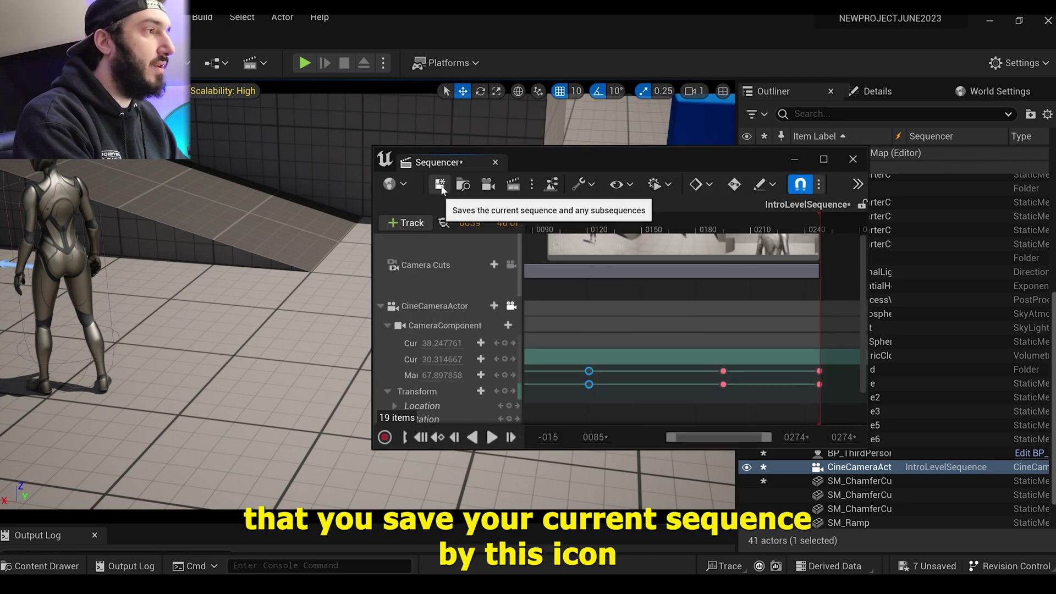
{"action": "left_click", "coordinate": [441, 186]}
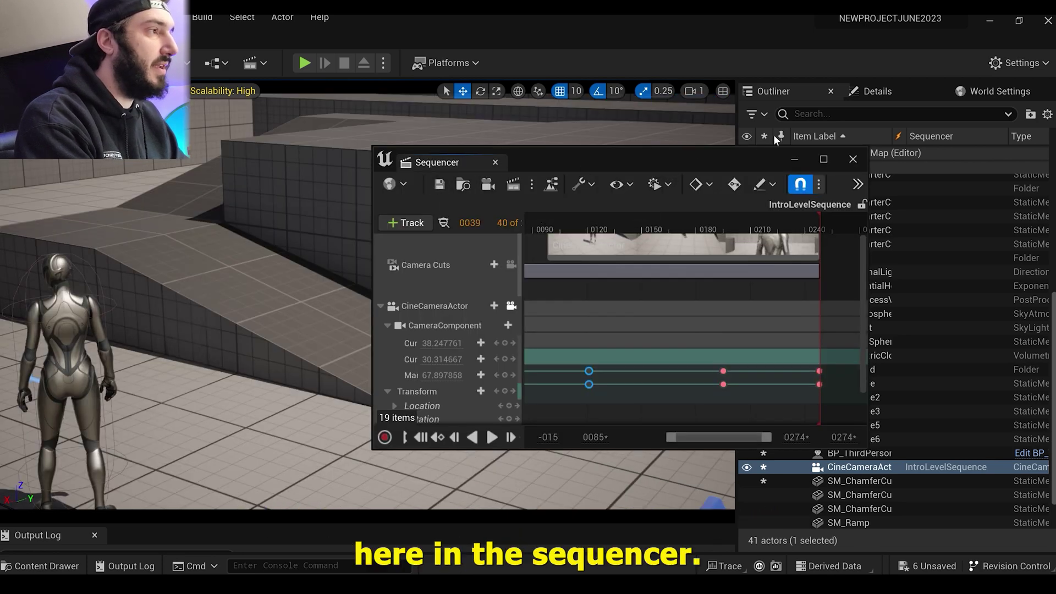
{"action": "left_click", "coordinate": [797, 159]}
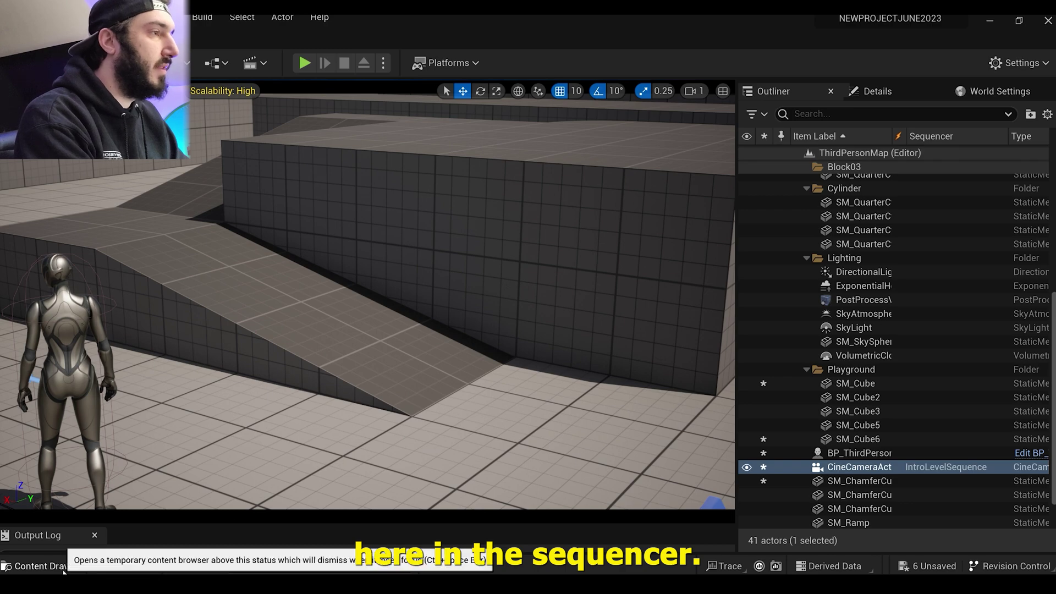
Step: Drag IntroLevelSequence from the Content folder into the level near the character
{"action": "key", "text": "f"}
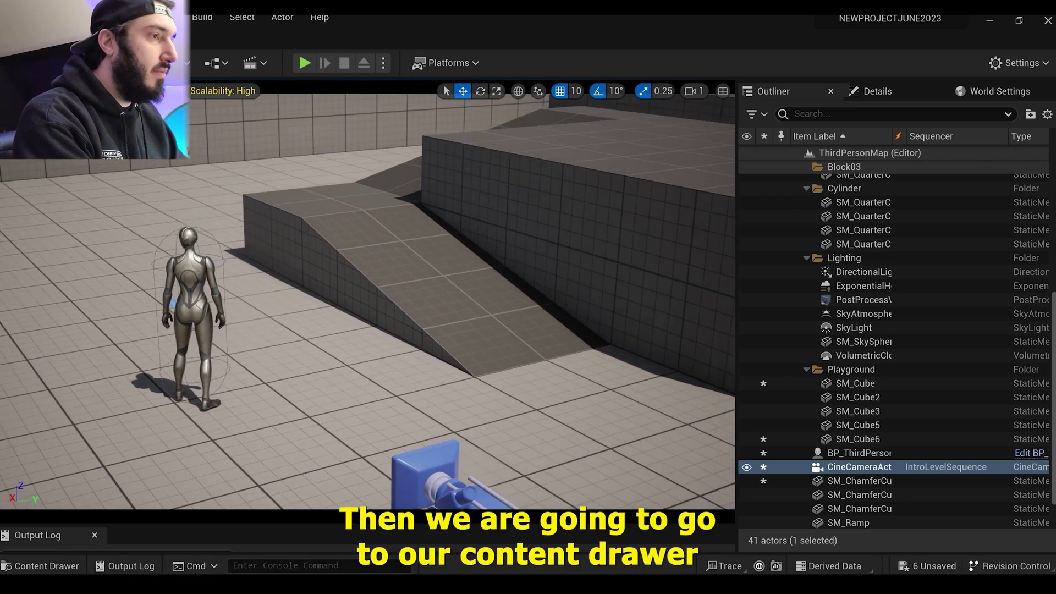
{"action": "left_click", "coordinate": [61, 568]}
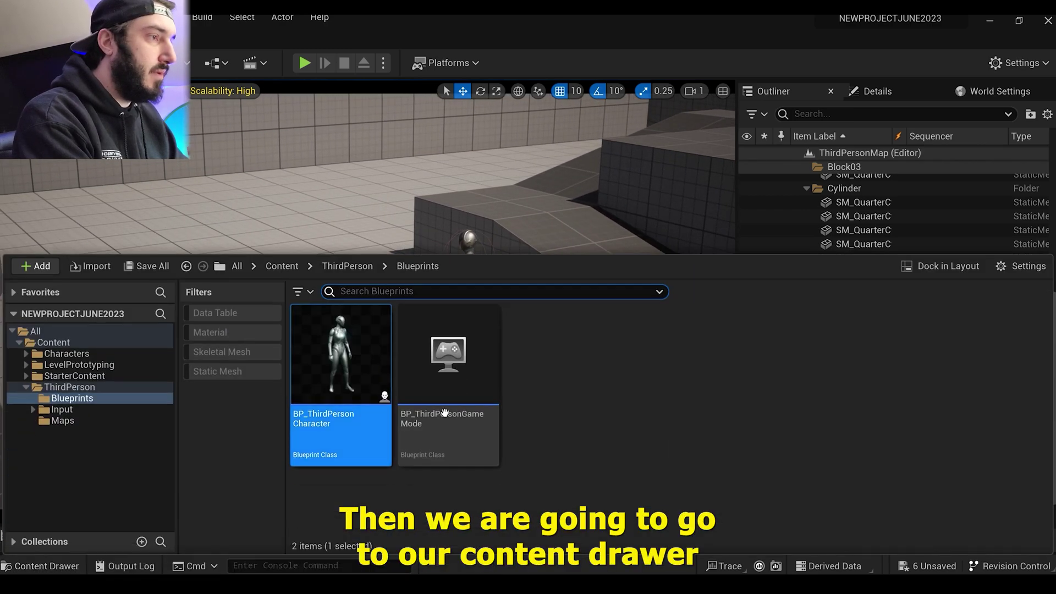
{"action": "left_click", "coordinate": [103, 344]}
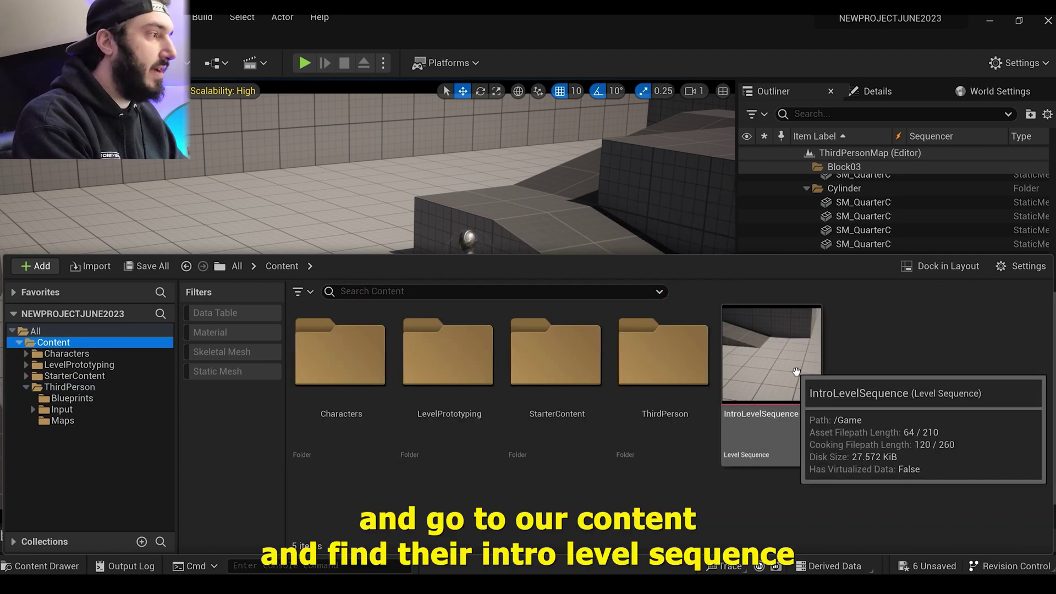
{"action": "left_click_drag", "start_coordinate": [798, 374], "coordinate": [282, 325]}
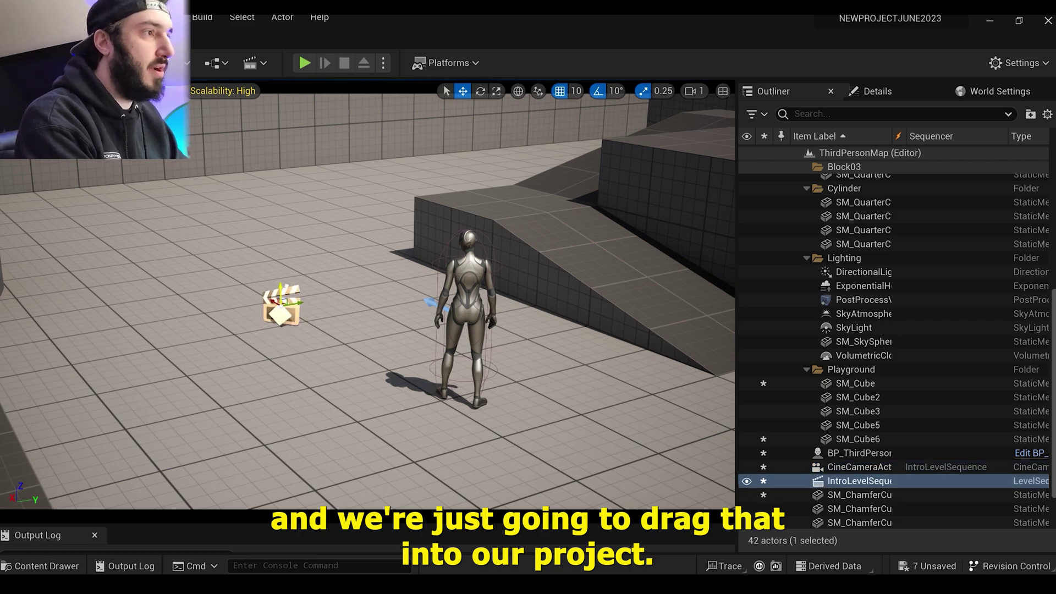
{"action": "left_click_drag", "start_coordinate": [282, 326], "coordinate": [259, 292]}
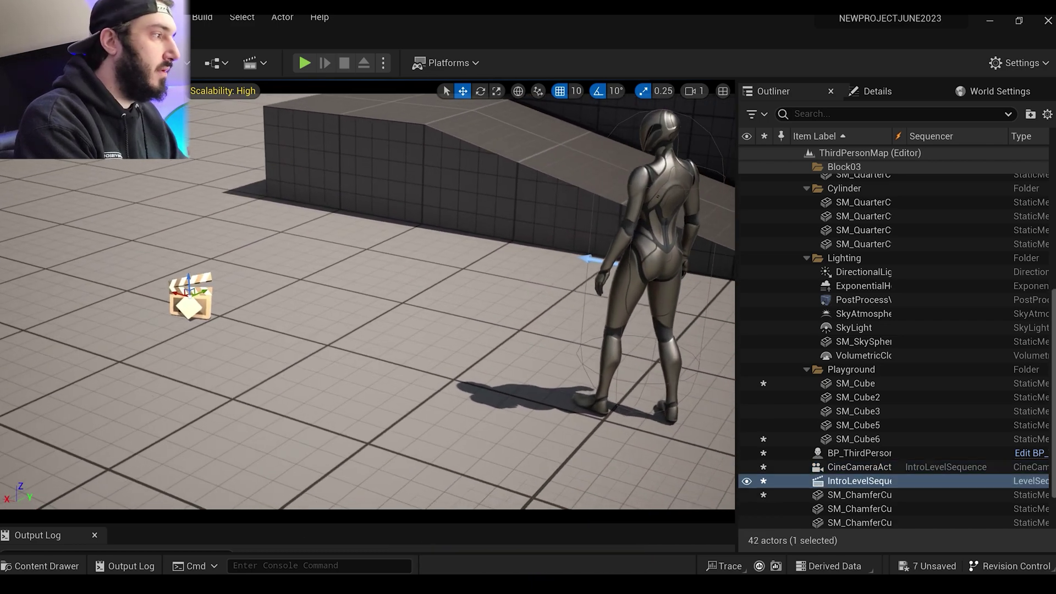
{"action": "left_click_drag", "start_coordinate": [550, 389], "coordinate": [542, 390]}
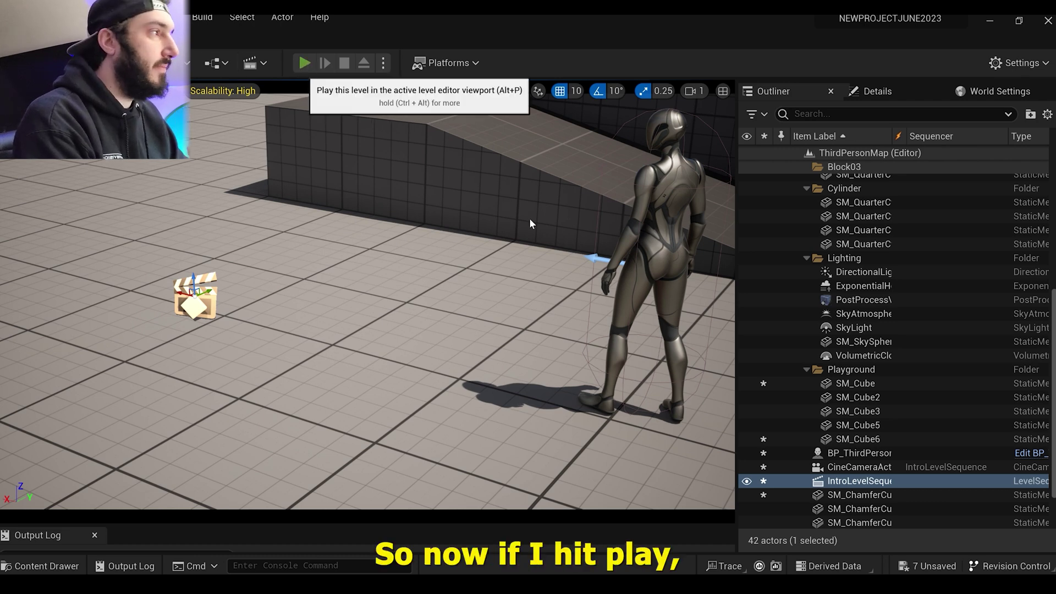
Step: Play and stop a quick test showing the intro still not playing, then frame the sequence actor
{"action": "left_click", "coordinate": [302, 64]}
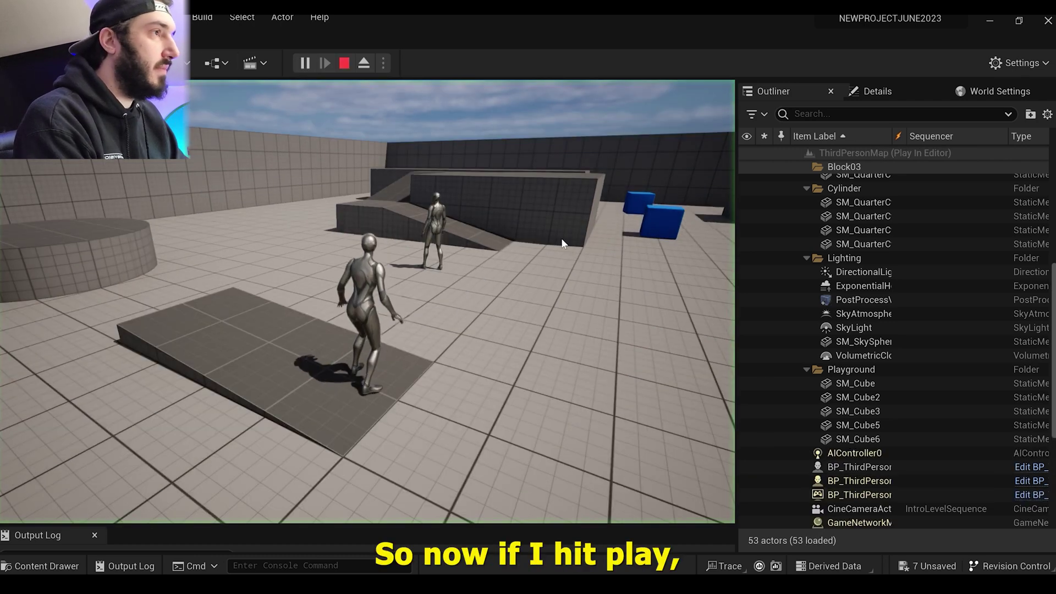
{"action": "left_click", "coordinate": [344, 64]}
{"action": "key", "text": "f"}
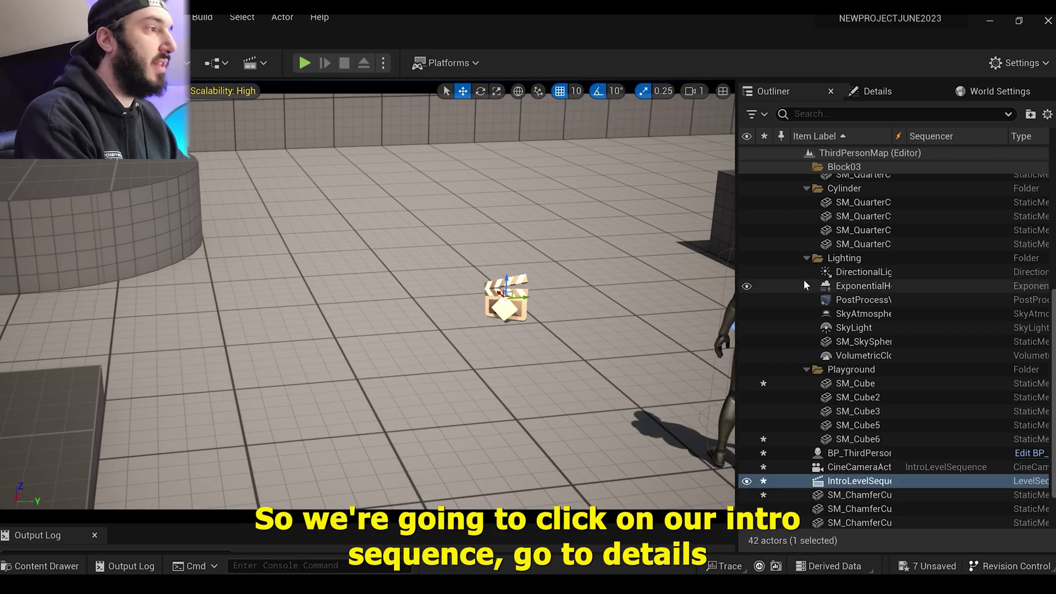
Step: In the IntroLevelSequence actor's Playback settings, enable Auto Play and keep Loop at Don't Loop
{"action": "left_click", "coordinate": [903, 94]}
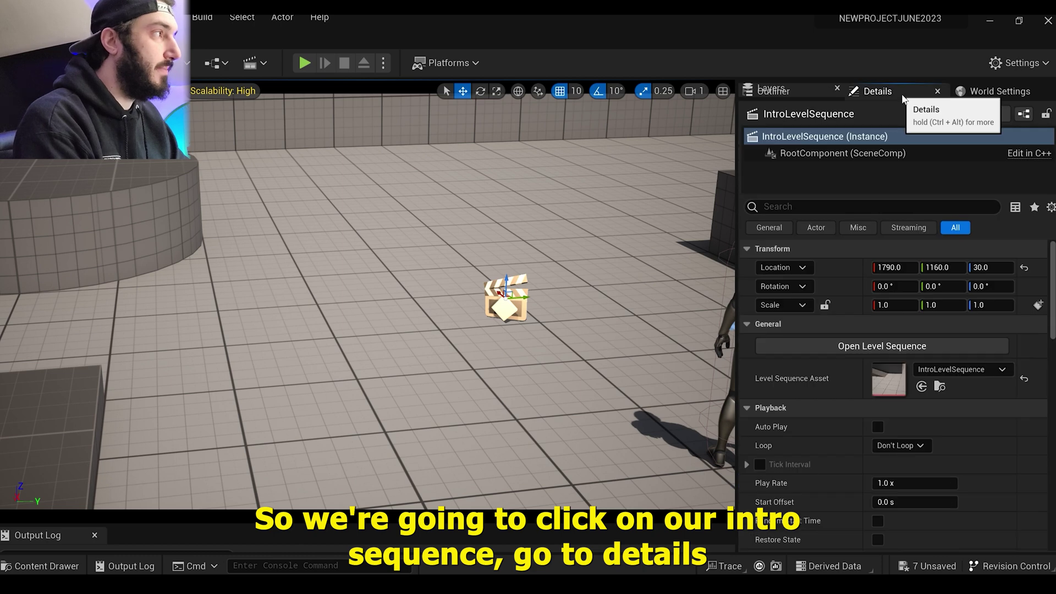
{"action": "scroll", "coordinate": [826, 414], "scroll_direction": "down", "scroll_amount": 3}
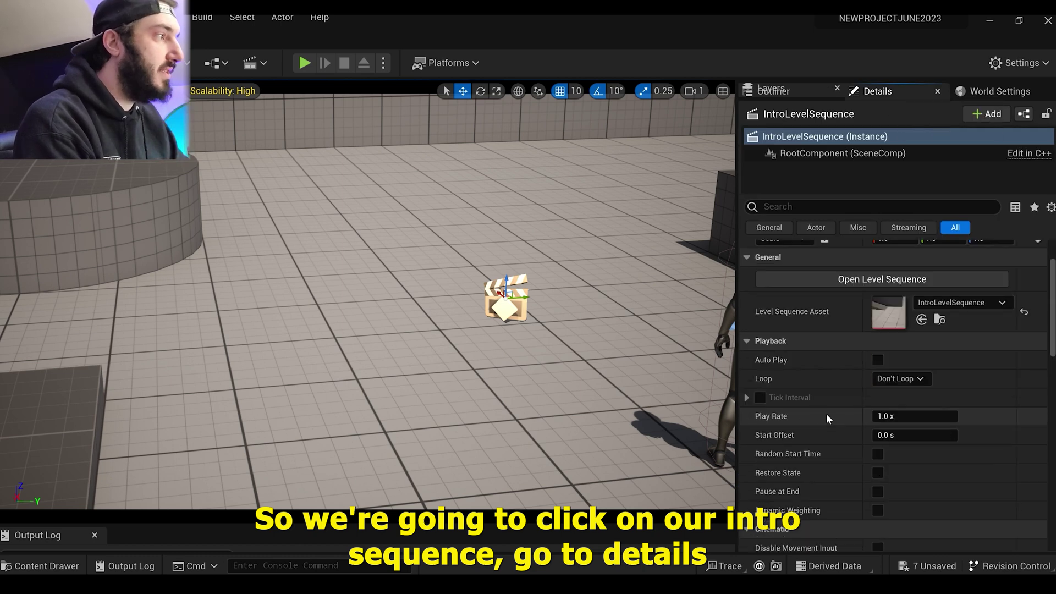
{"action": "left_click", "coordinate": [877, 360]}
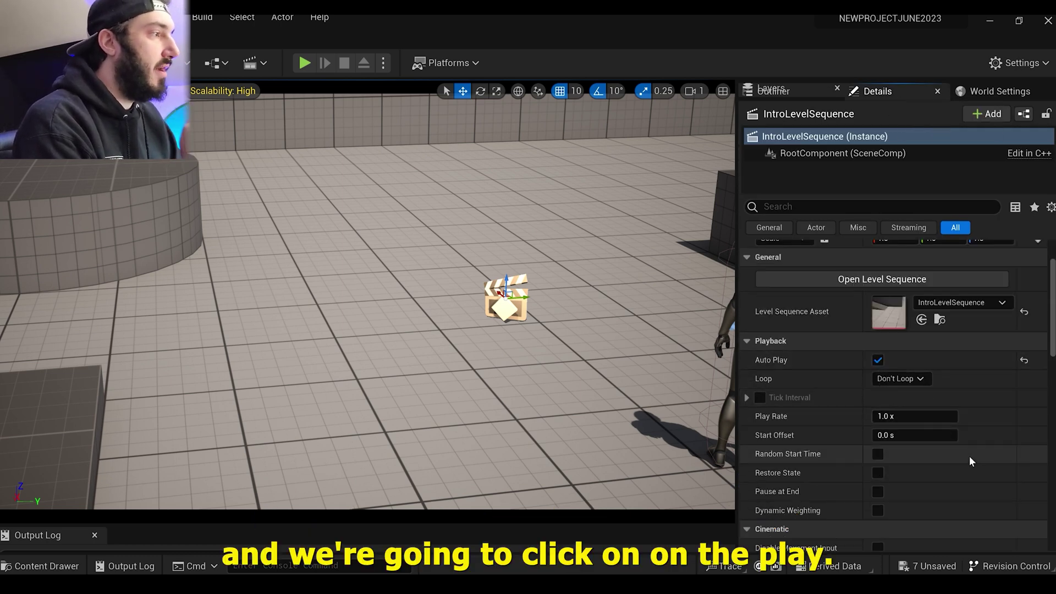
{"action": "left_click", "coordinate": [918, 380]}
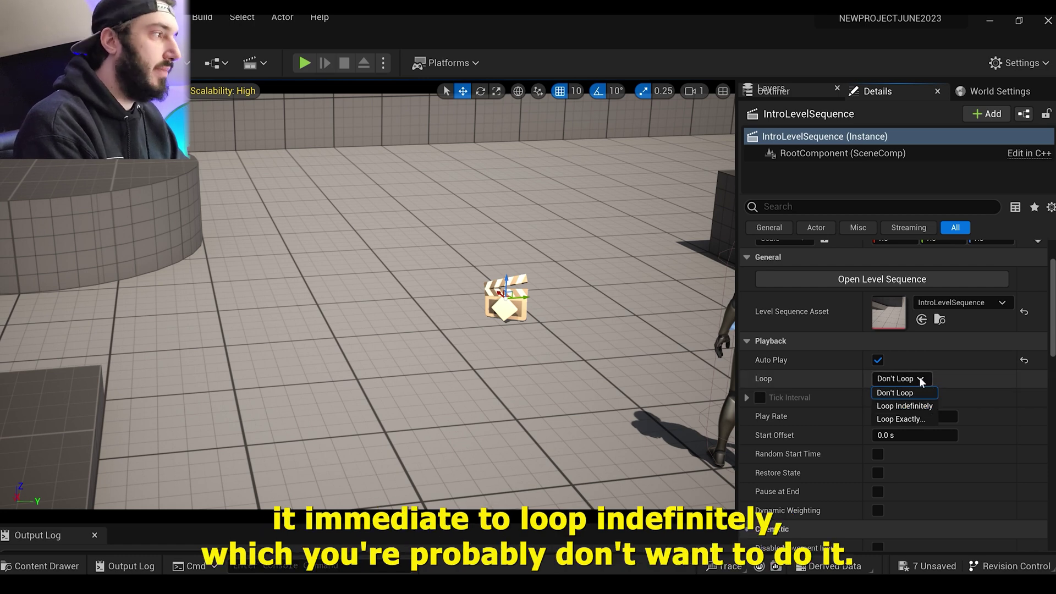
{"action": "left_click", "coordinate": [919, 378]}
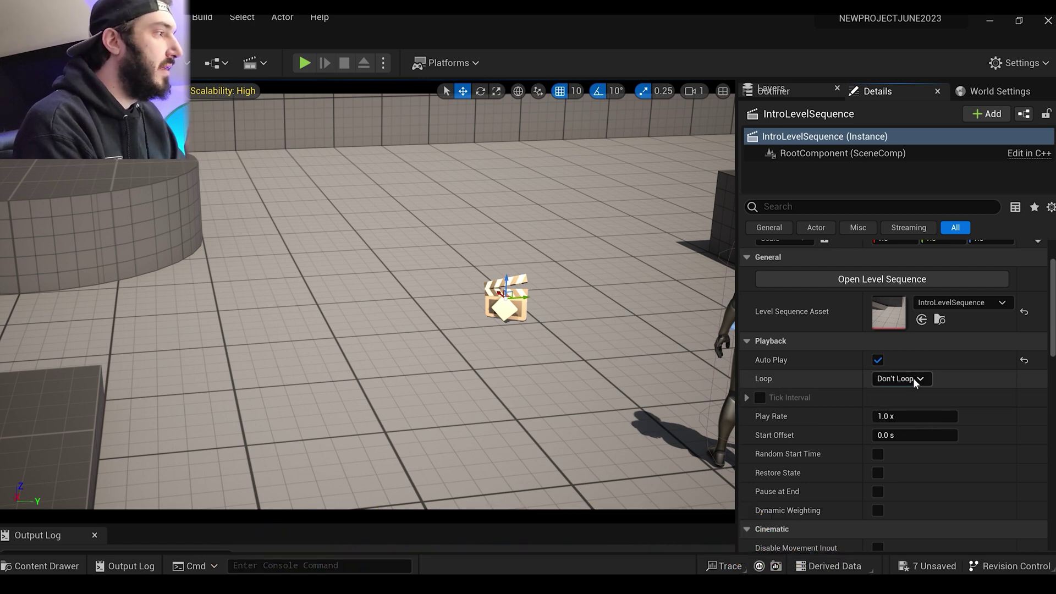
Step: Leave Play Rate at 1.0 x and Random Start Time unchecked after checking Tick Interval
{"action": "left_click", "coordinate": [746, 396]}
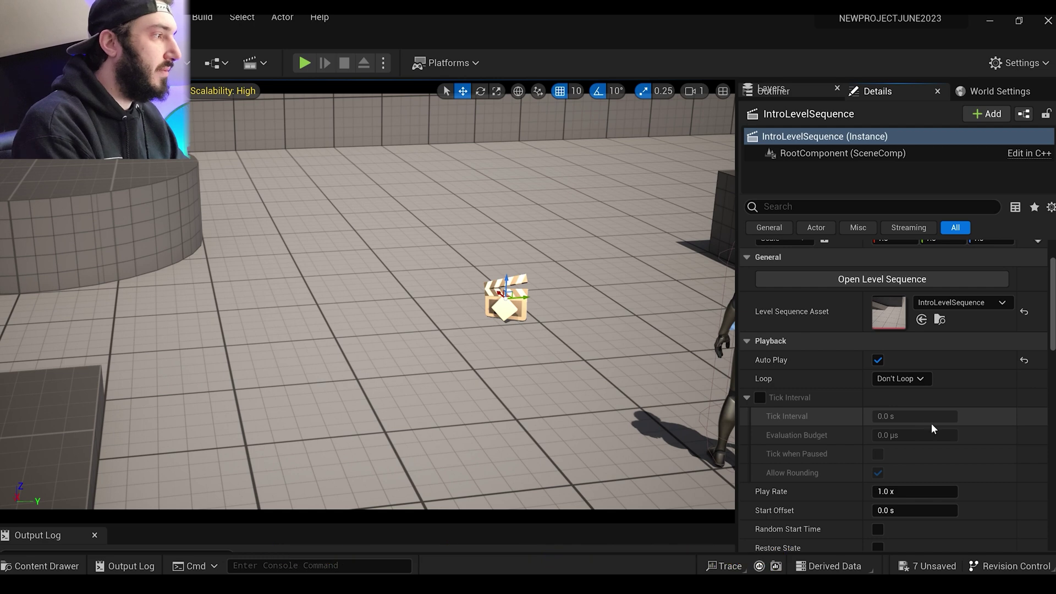
{"action": "left_click", "coordinate": [748, 397]}
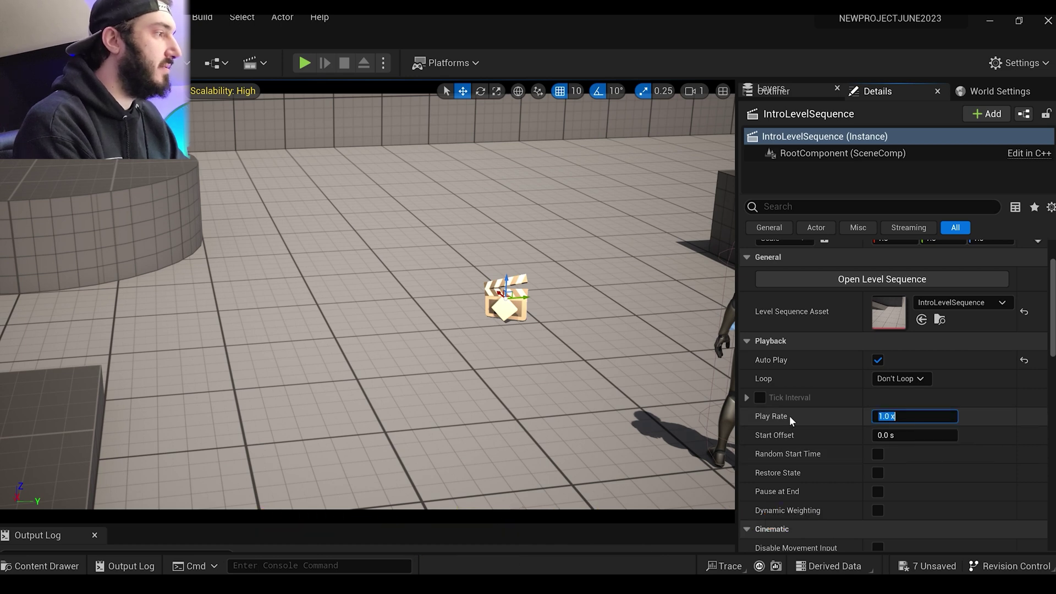
{"action": "left_click", "coordinate": [847, 434]}
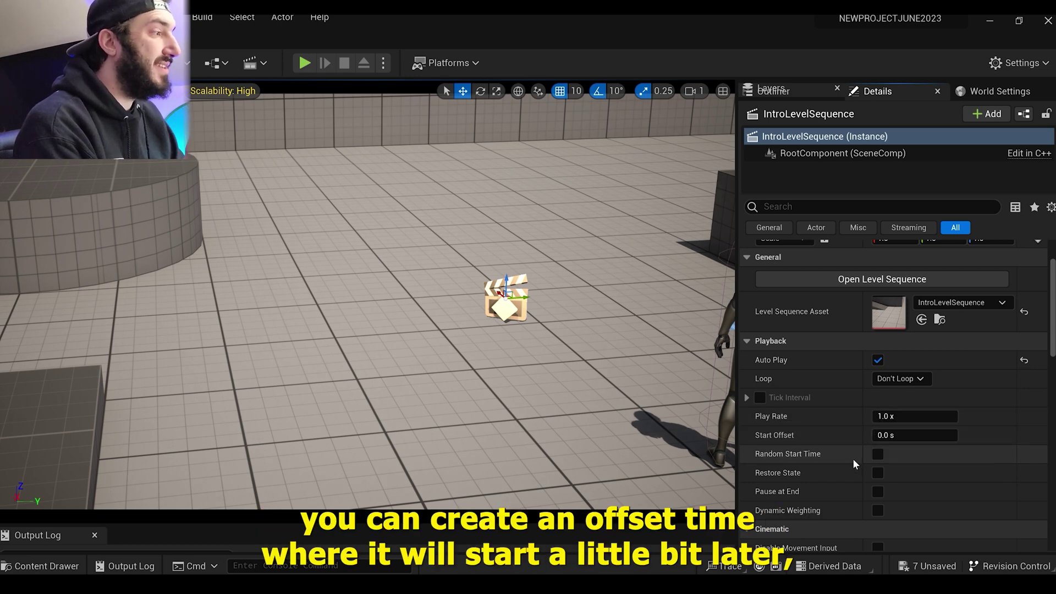
{"action": "left_click", "coordinate": [878, 454]}
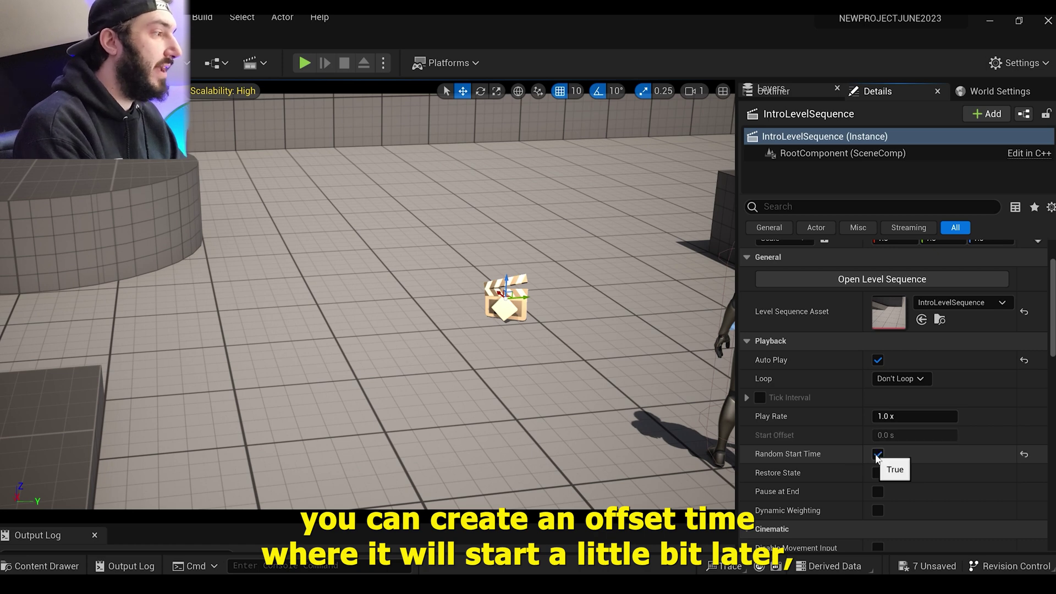
{"action": "left_click", "coordinate": [878, 454]}
{"action": "scroll", "coordinate": [954, 457], "scroll_direction": "down", "scroll_amount": 2}
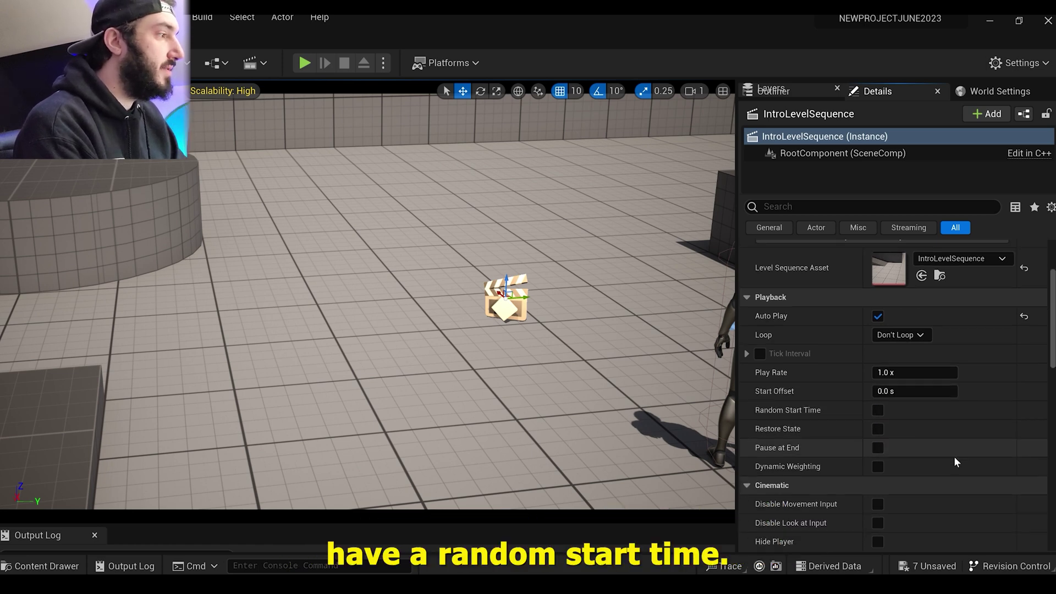
{"action": "scroll", "coordinate": [939, 454], "scroll_direction": "down", "scroll_amount": 5}
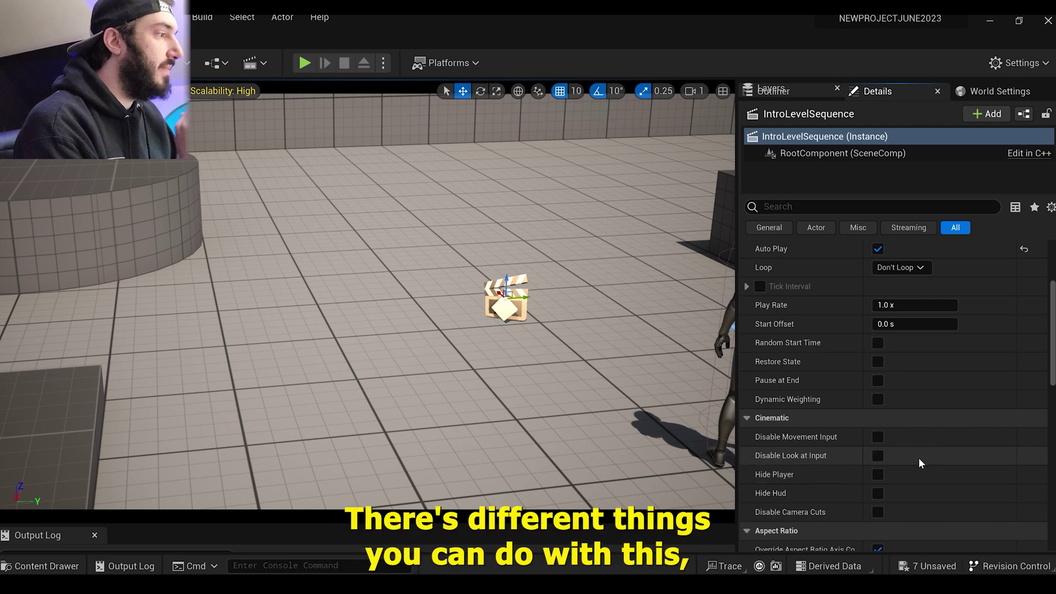
{"action": "scroll", "coordinate": [907, 374], "scroll_direction": "up", "scroll_amount": 7}
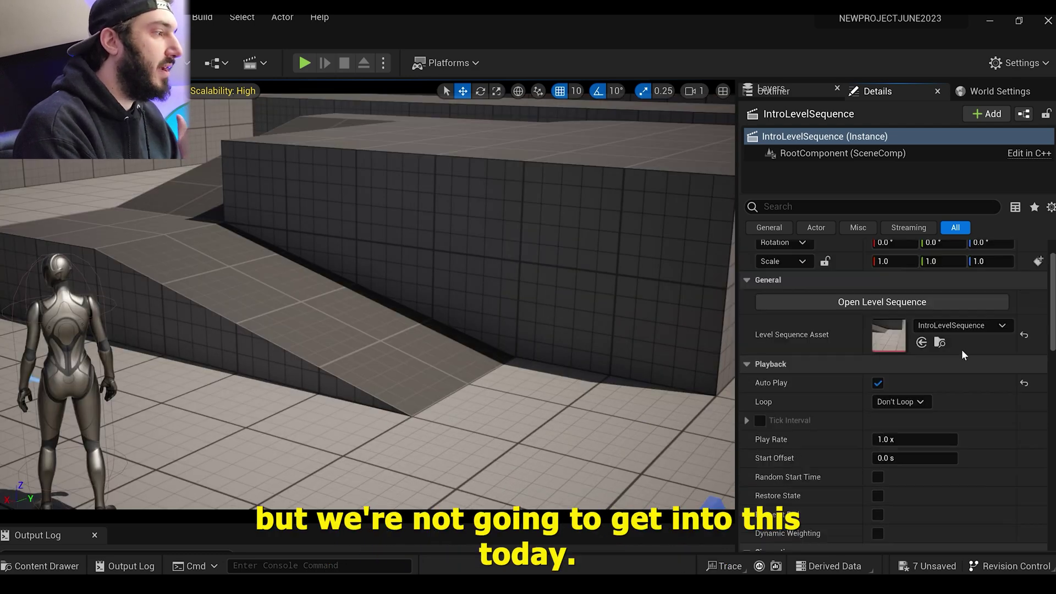
{"action": "left_click_drag", "start_coordinate": [1054, 273], "coordinate": [1054, 253]}
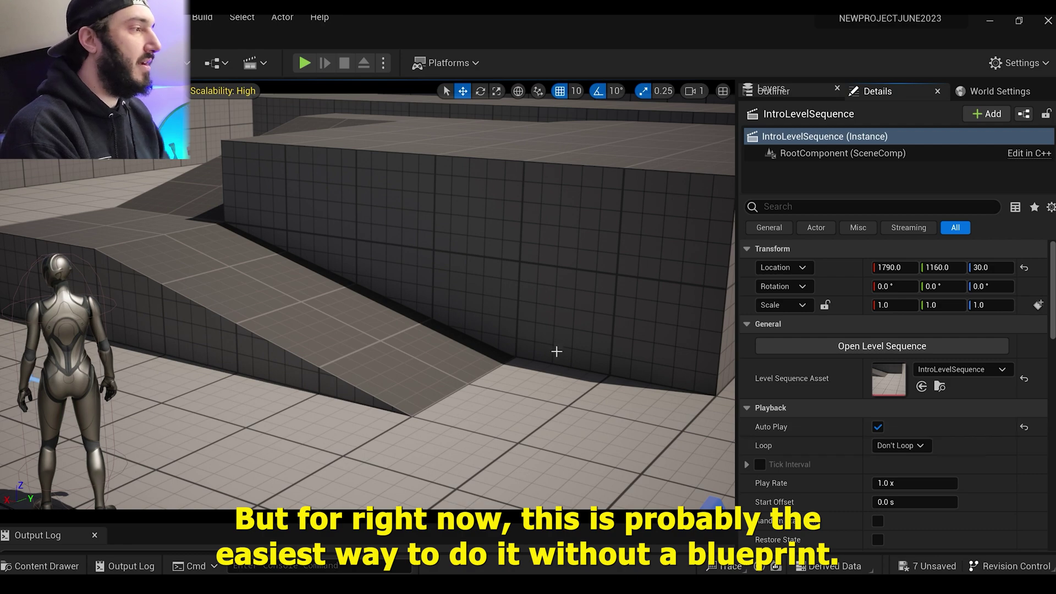
{"action": "right_click_drag", "start_coordinate": [368, 303], "coordinate": [380, 297]}
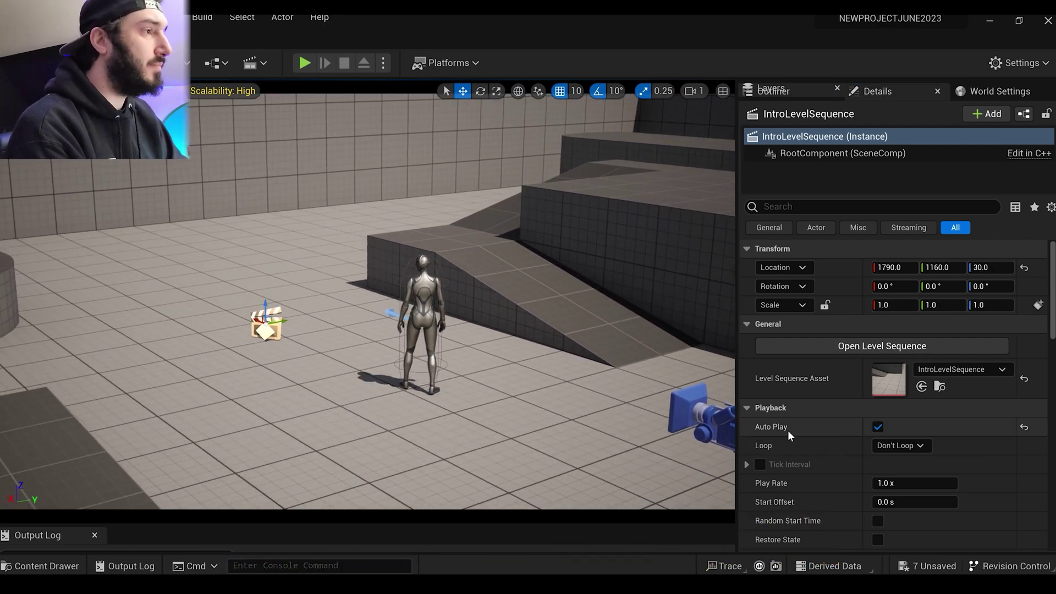
Step: In IntroLevelSequence, extend the camera cut section's start back to frame 0000
{"action": "left_click", "coordinate": [882, 346]}
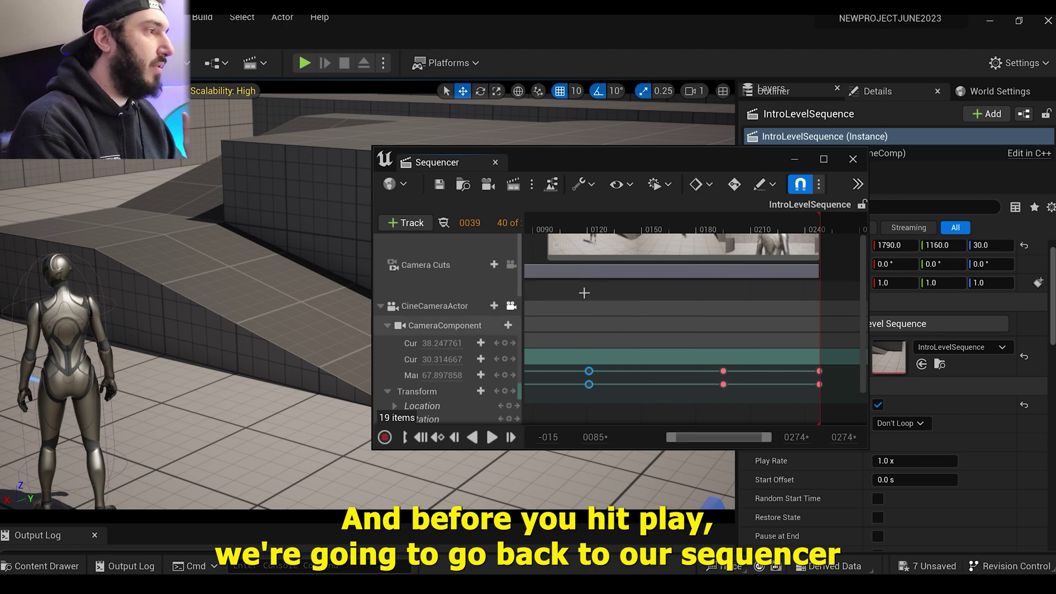
{"action": "left_click_drag", "start_coordinate": [714, 434], "coordinate": [666, 434]}
{"action": "left_click", "coordinate": [704, 247]}
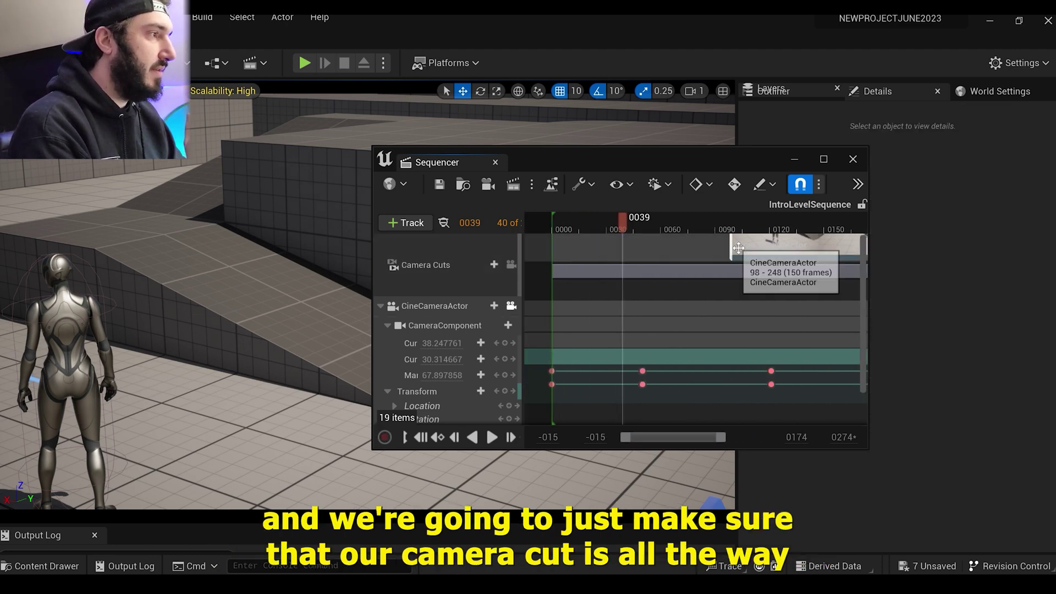
{"action": "left_click_drag", "start_coordinate": [715, 242], "coordinate": [552, 242]}
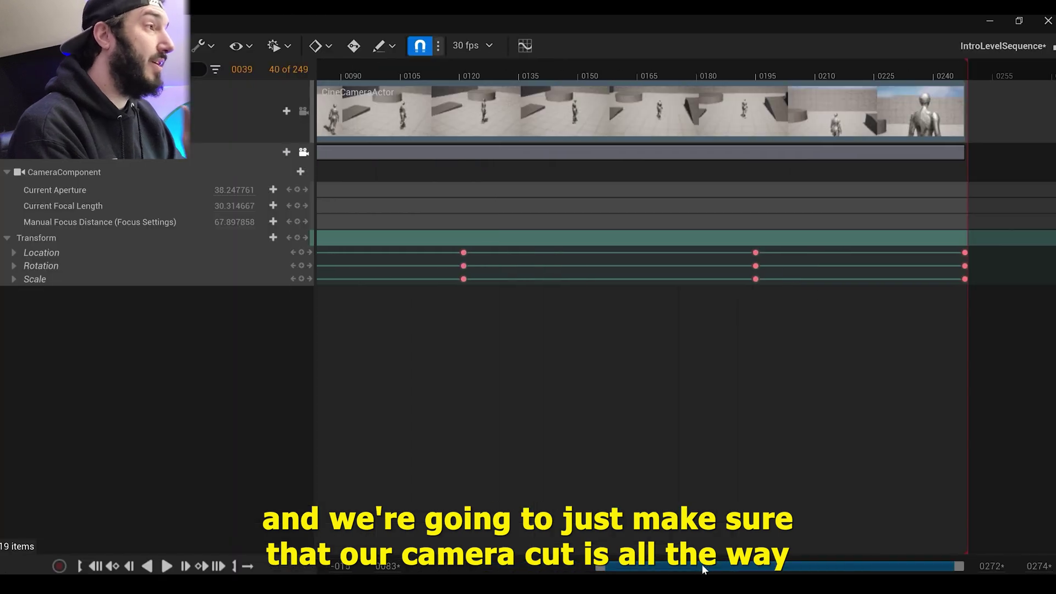
{"action": "left_click_drag", "start_coordinate": [702, 564], "coordinate": [567, 565]}
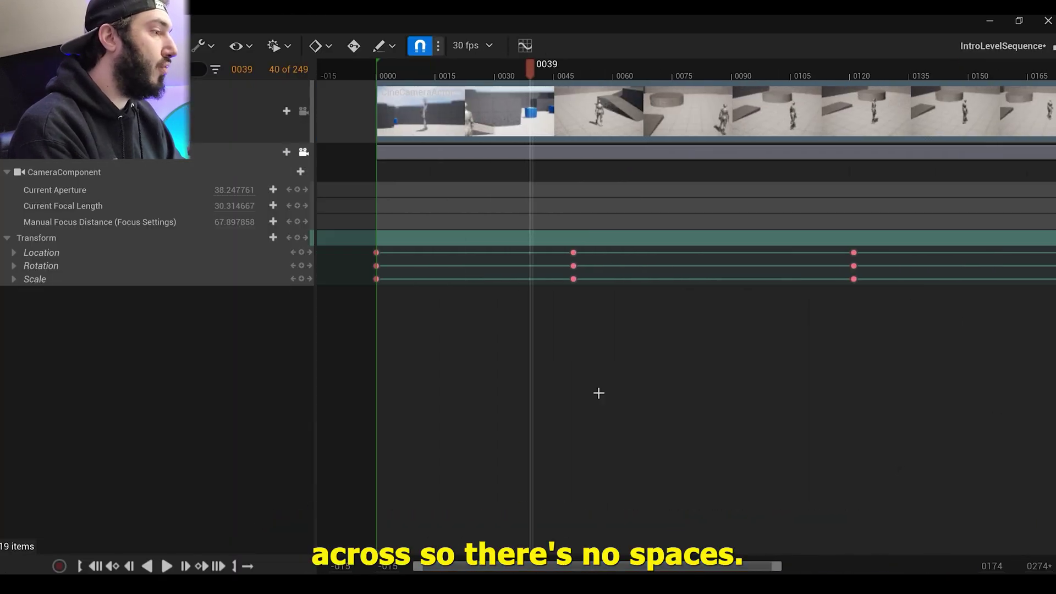
Step: Save IntroLevelSequence and minimize the Sequencer window
{"action": "left_click", "coordinate": [990, 22]}
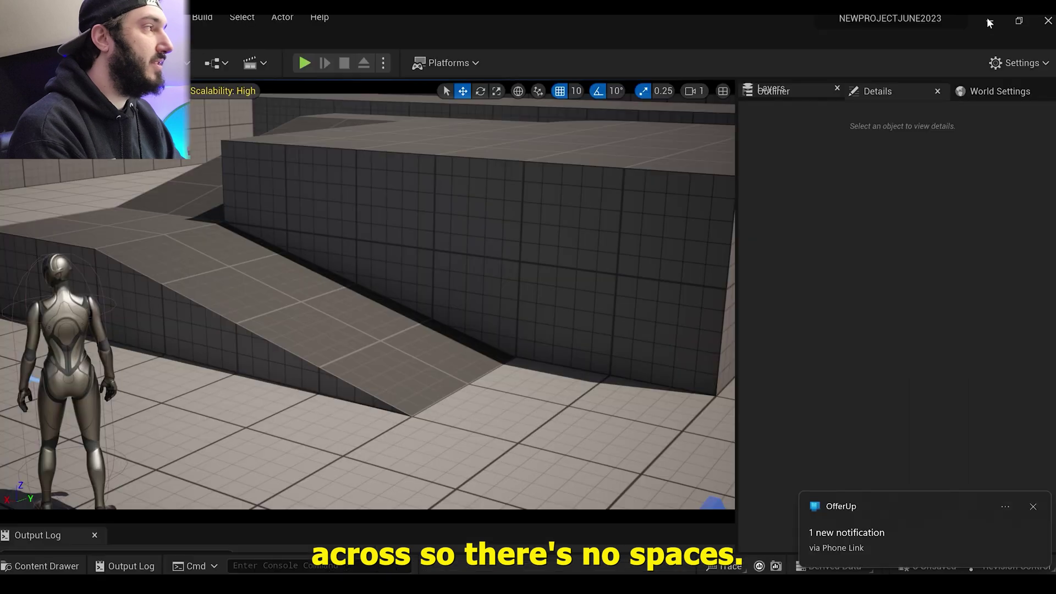
{"action": "mouse_move", "coordinate": [731, 586]}
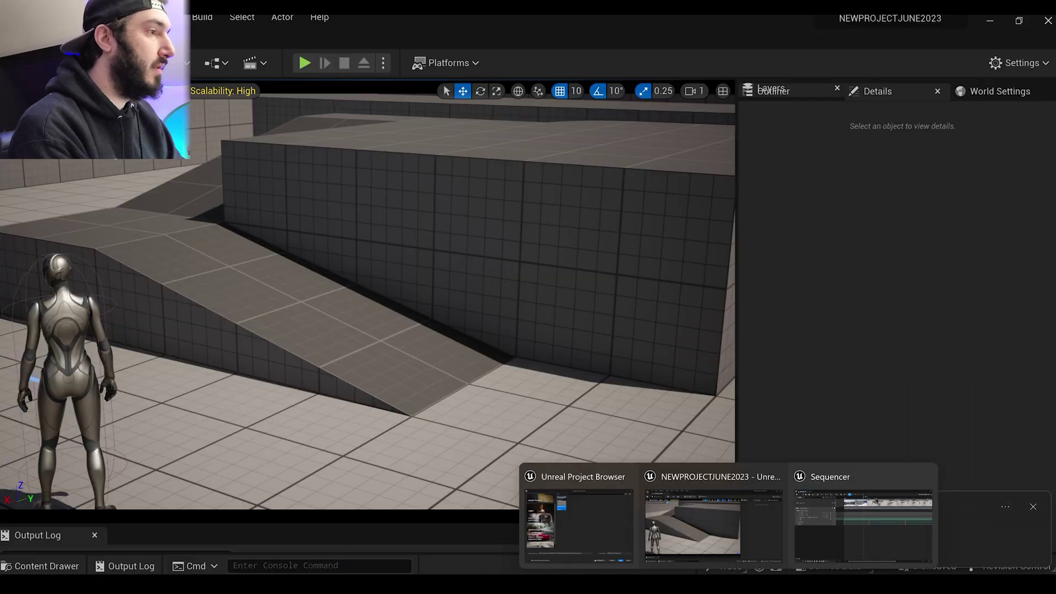
{"action": "left_click", "coordinate": [858, 520]}
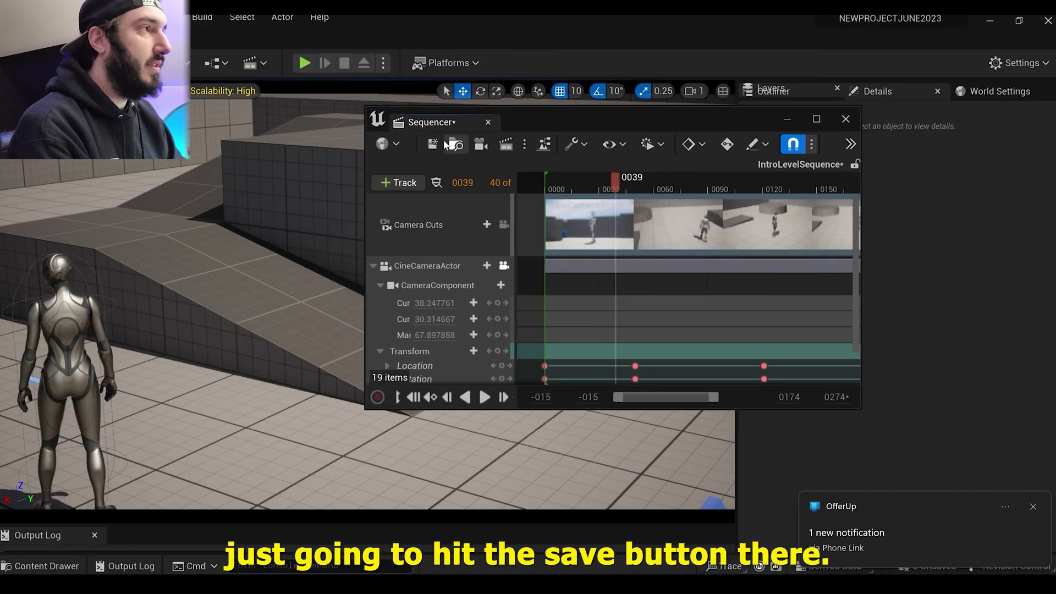
{"action": "left_click", "coordinate": [433, 146]}
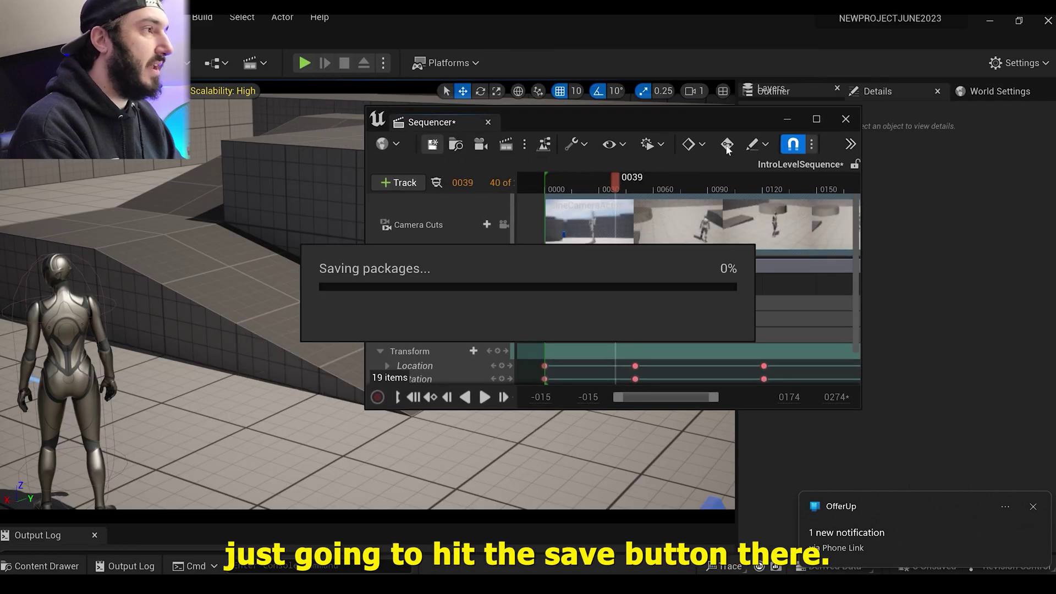
{"action": "left_click", "coordinate": [788, 121]}
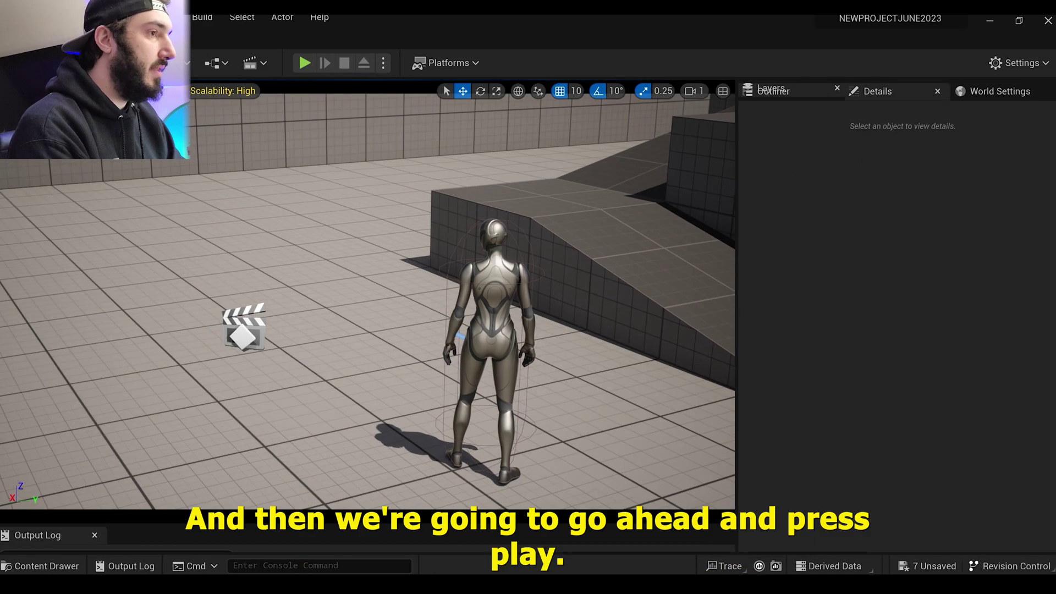
Step: Play the level, watch the intro run, move the character with A, S and W, then stop with Esc
{"action": "left_click", "coordinate": [303, 64]}
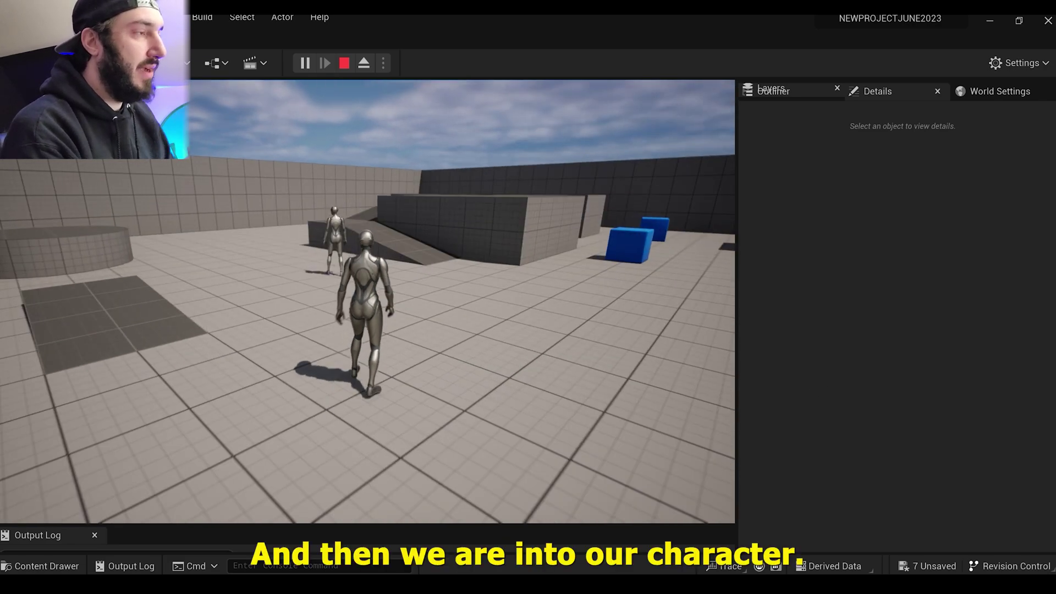
{"action": "key", "text": "a"}
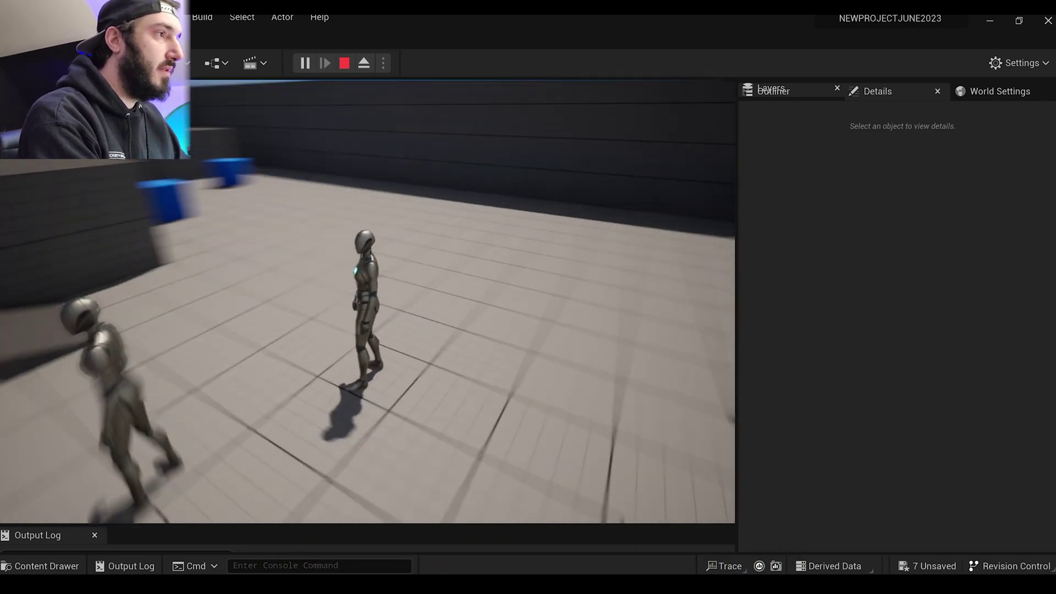
{"action": "key", "text": "s"}
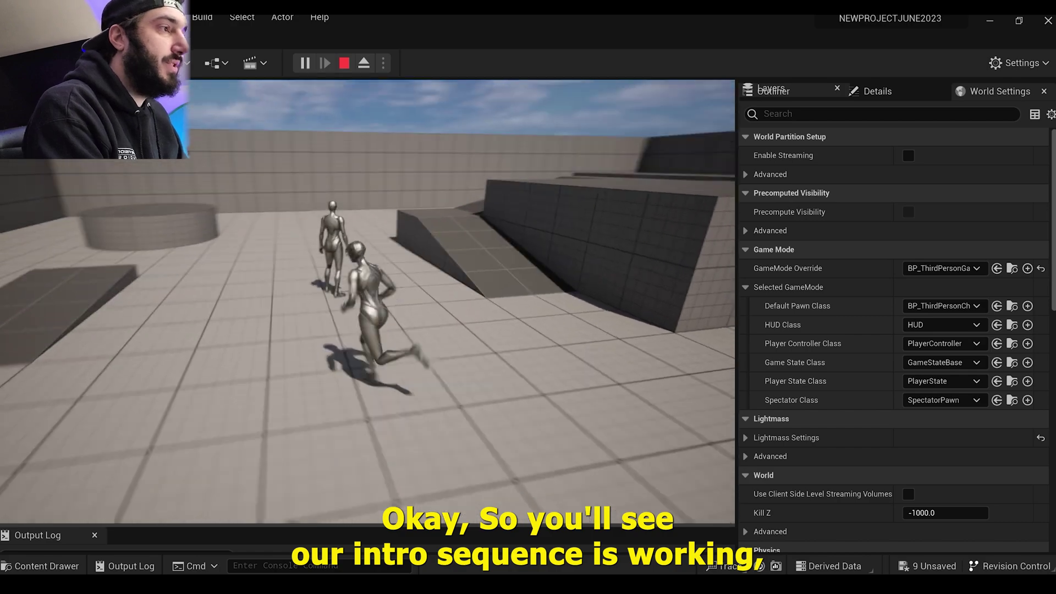
{"action": "key", "text": "w"}
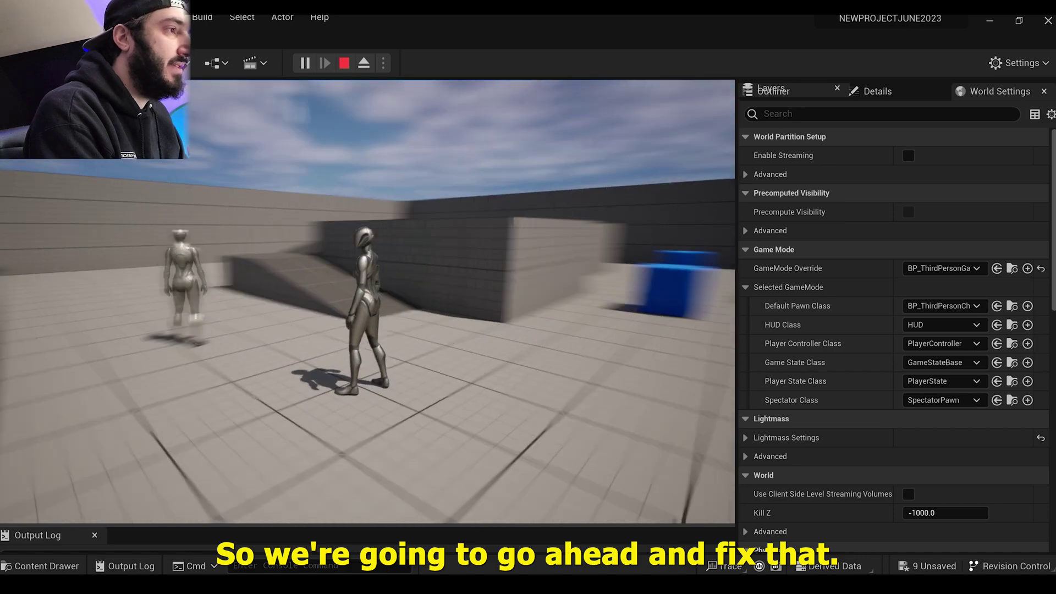
{"action": "key", "text": "Escape"}
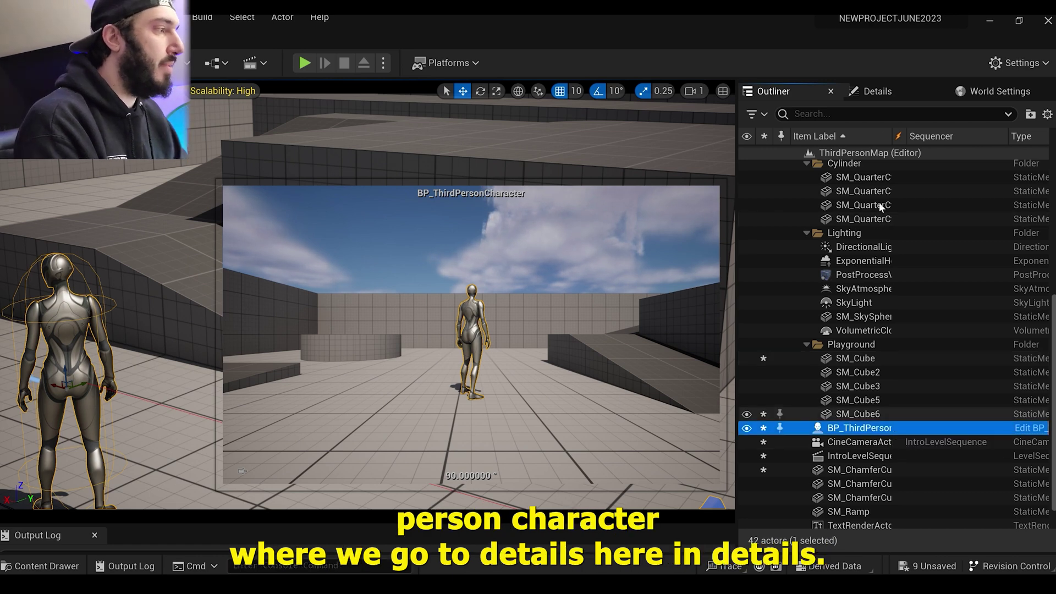
Step: Set BP_ThirdPersonCharacter's Input > Auto Receive Input to Player 0
{"action": "left_click", "coordinate": [877, 92]}
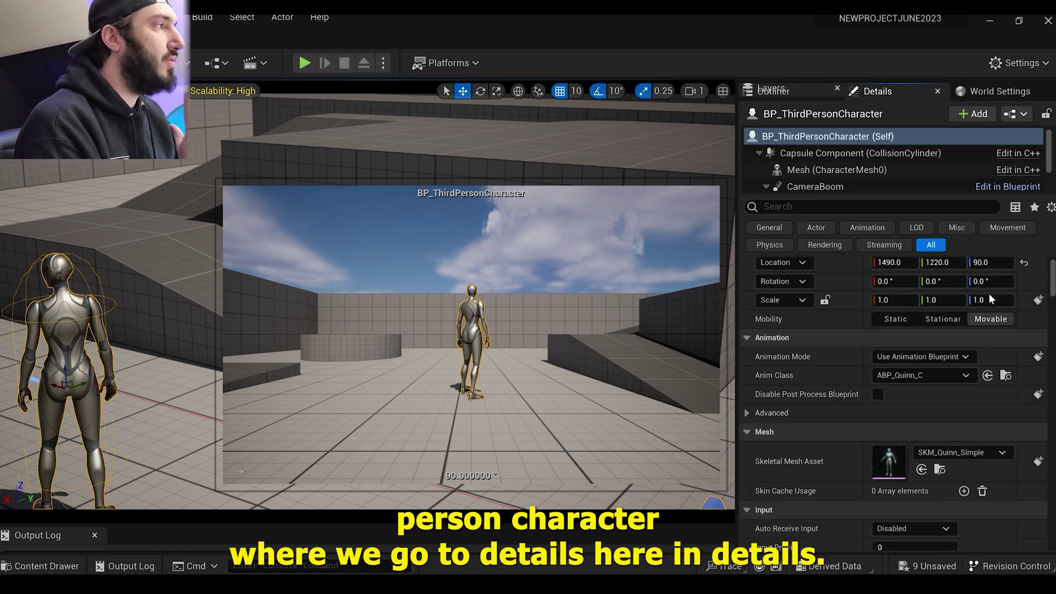
{"action": "scroll", "coordinate": [938, 402], "scroll_direction": "down", "scroll_amount": 3}
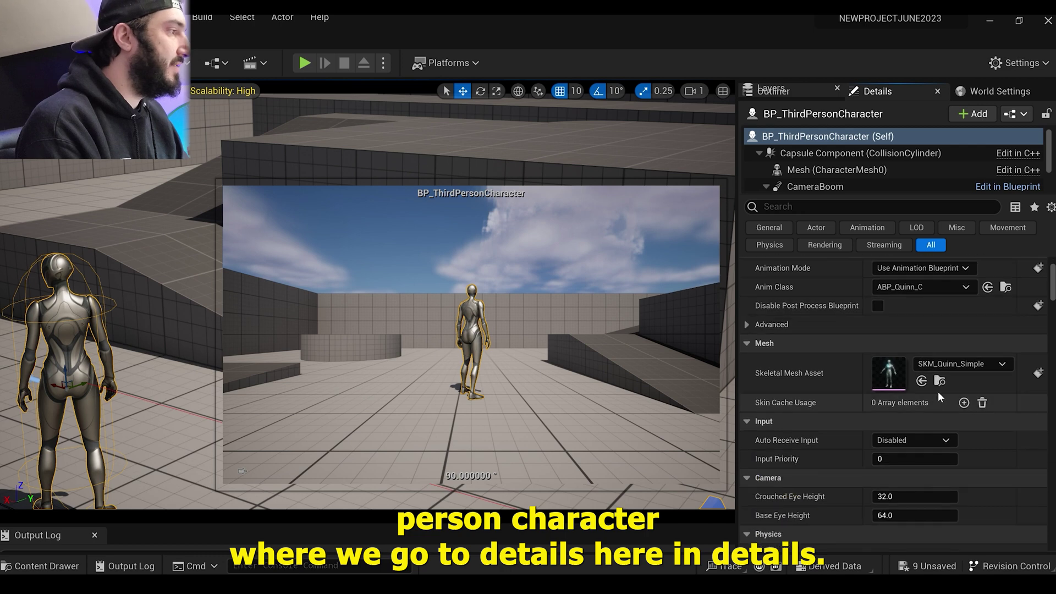
{"action": "scroll", "coordinate": [938, 399], "scroll_direction": "down", "scroll_amount": 2}
{"action": "left_click", "coordinate": [936, 395]}
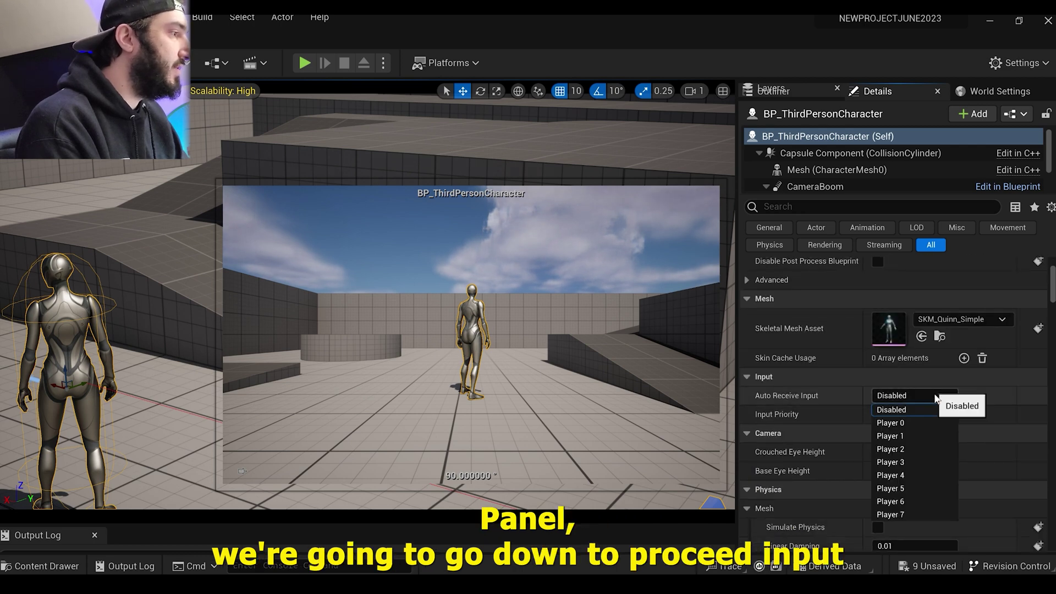
{"action": "left_click", "coordinate": [925, 424]}
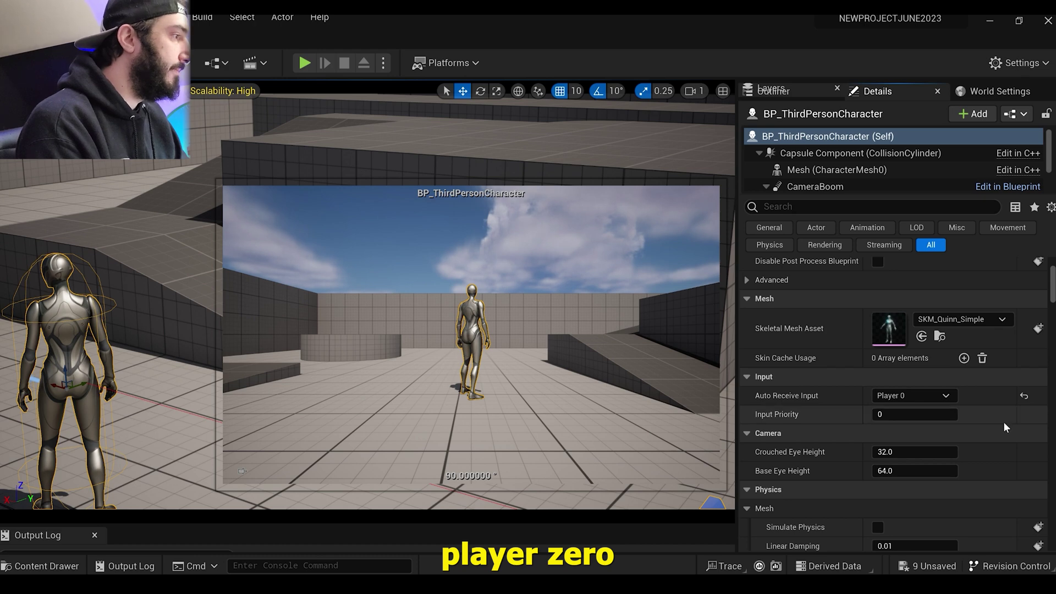
Step: Filter the Details by 'pawn' and set Auto Possess Player to Player 0
{"action": "scroll", "coordinate": [1002, 427], "scroll_direction": "up", "scroll_amount": 3}
{"action": "scroll", "coordinate": [1003, 427], "scroll_direction": "down", "scroll_amount": 3}
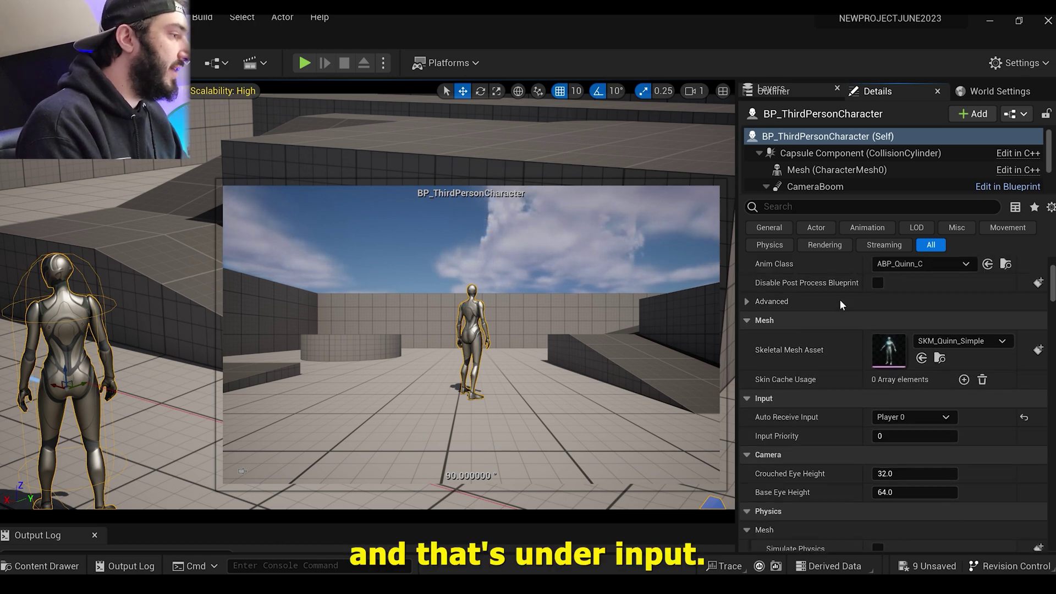
{"action": "scroll", "coordinate": [907, 358], "scroll_direction": "up", "scroll_amount": 3}
{"action": "scroll", "coordinate": [962, 396], "scroll_direction": "down", "scroll_amount": 5}
{"action": "scroll", "coordinate": [992, 421], "scroll_direction": "down", "scroll_amount": 2}
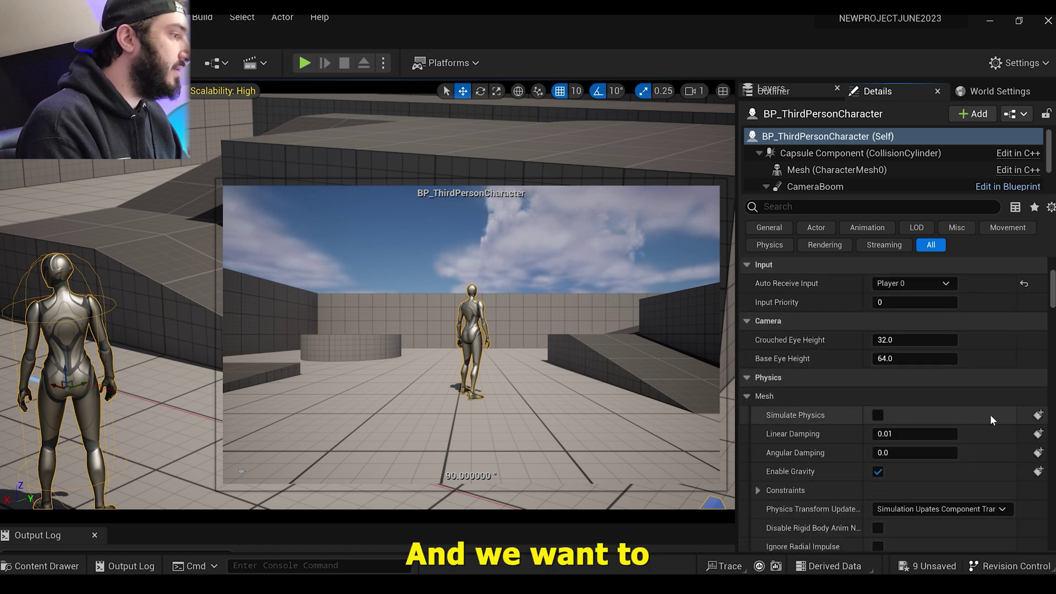
{"action": "type", "text": "paw"}
{"action": "left_click", "coordinate": [820, 206]}
{"action": "type", "text": "pawn"}
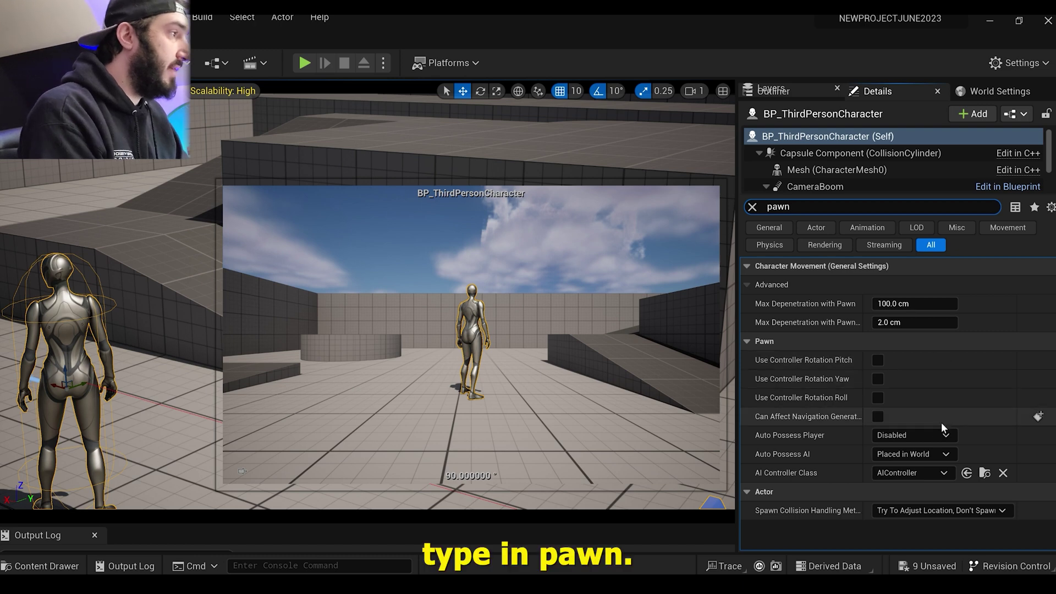
{"action": "left_click", "coordinate": [935, 436]}
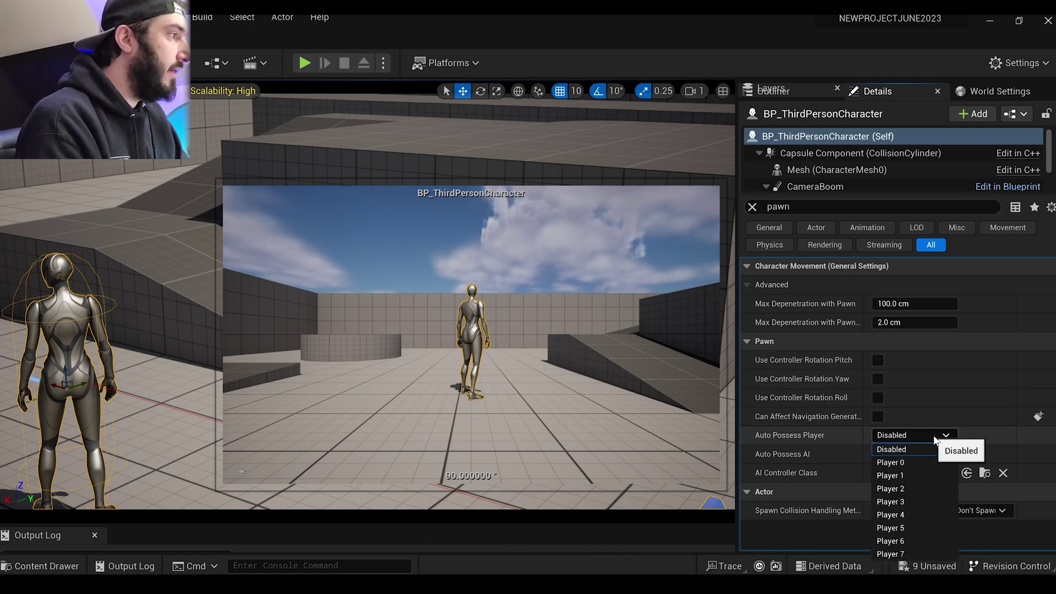
{"action": "left_click", "coordinate": [926, 462]}
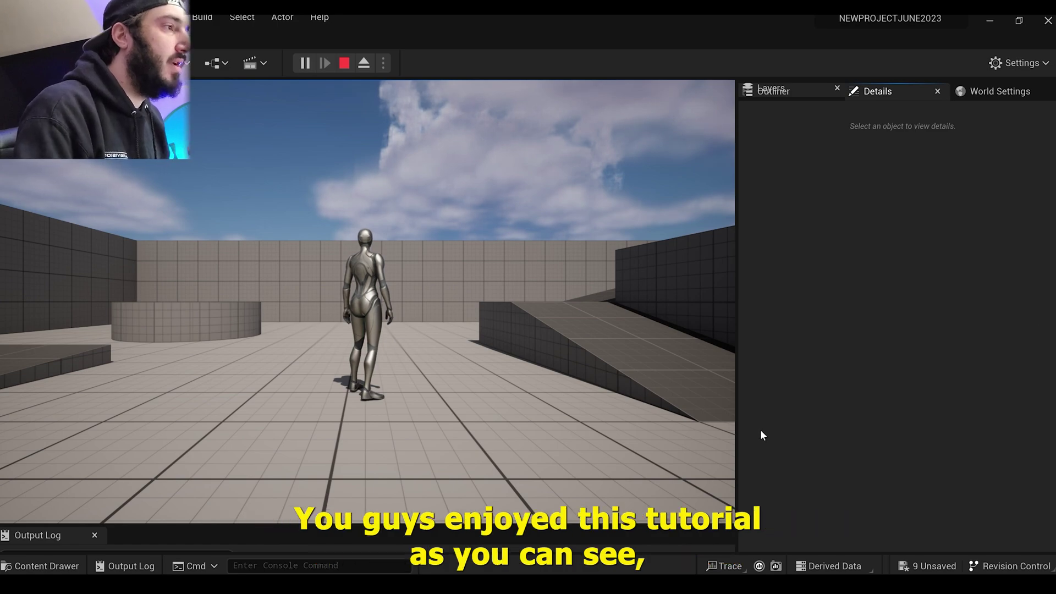
Step: Run the character toward the blue cubes, over the grey ramp and on to the back wall
{"action": "left_click", "coordinate": [727, 430]}
{"action": "key", "text": "w"}
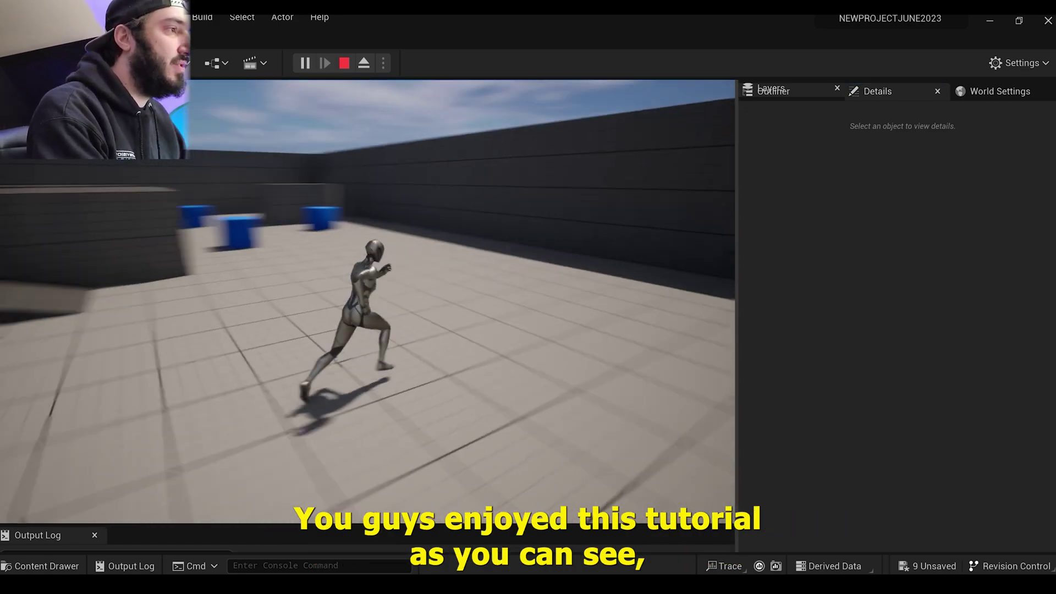
{"action": "key", "text": "w"}
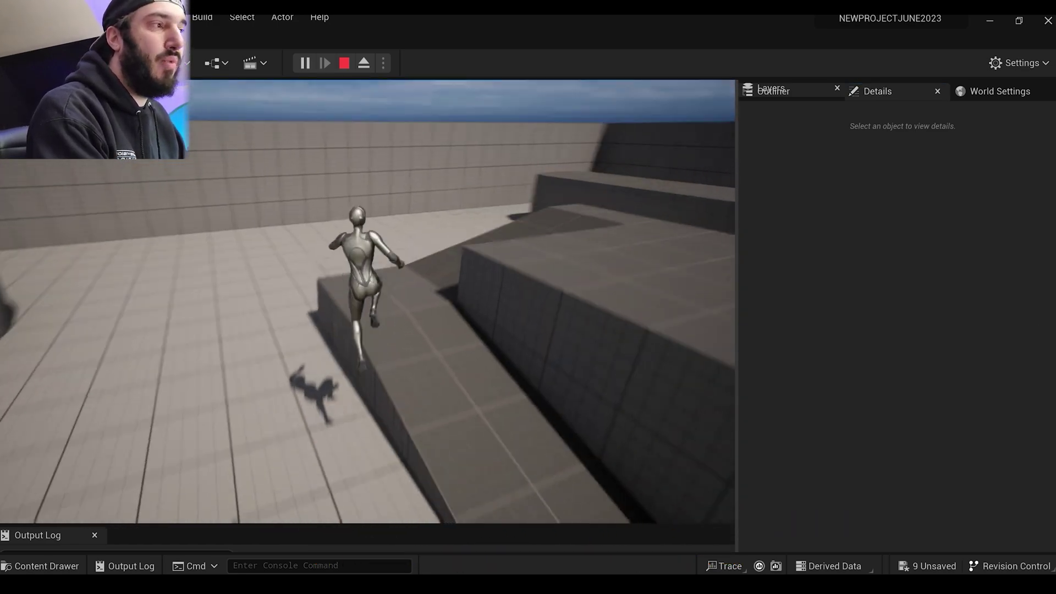
{"action": "key", "text": "w"}
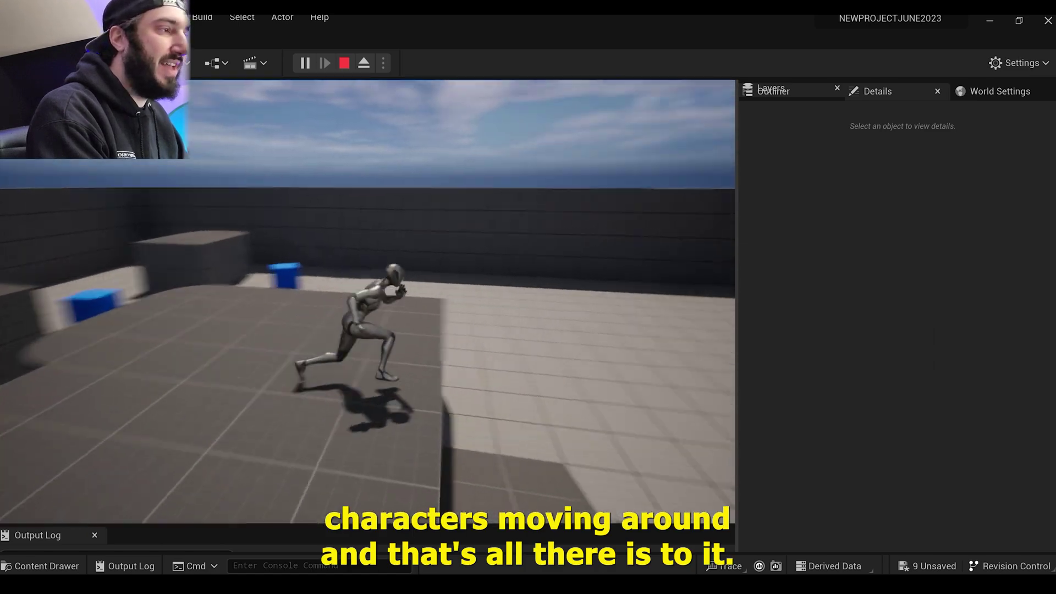